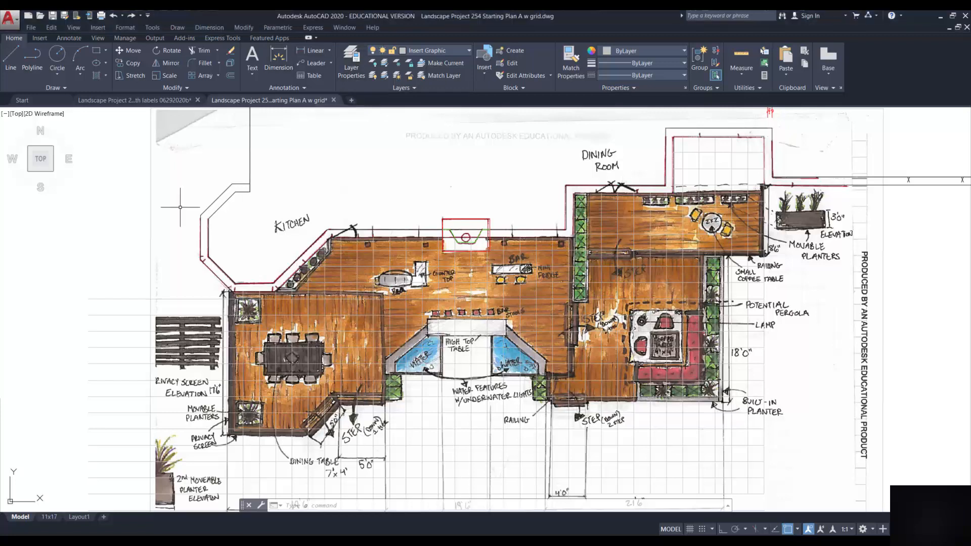
Create a new layer named Deck Lower and set its colour to magenta.
click(348, 56)
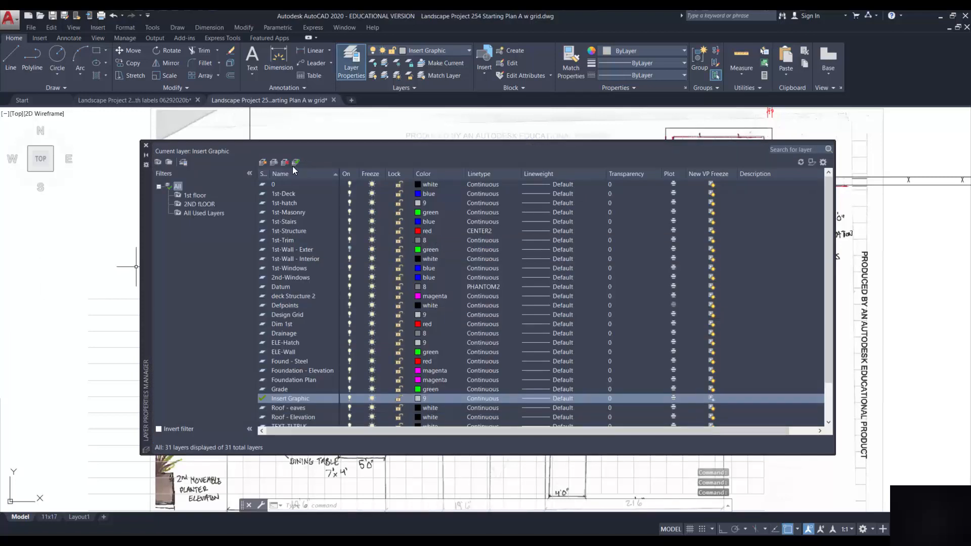
click(273, 162)
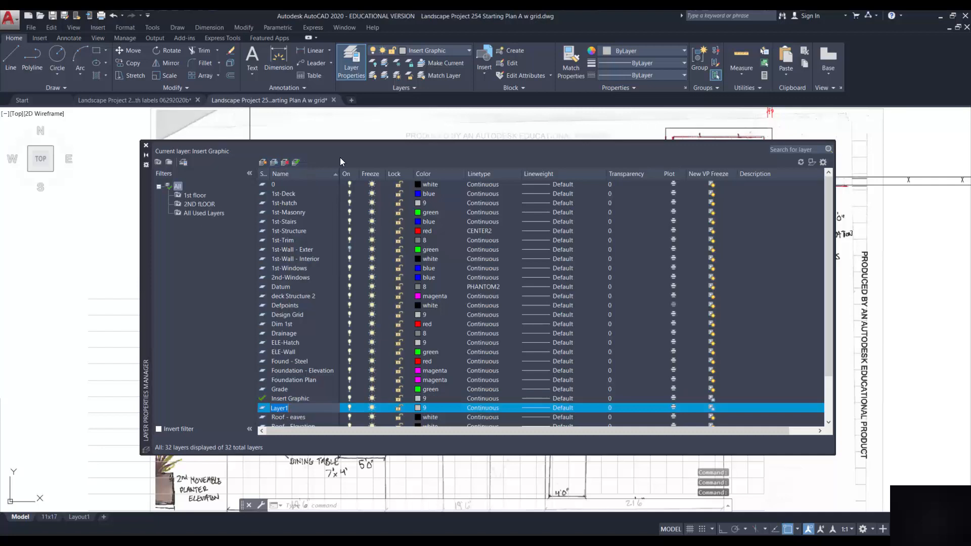
text(Deck Lower)
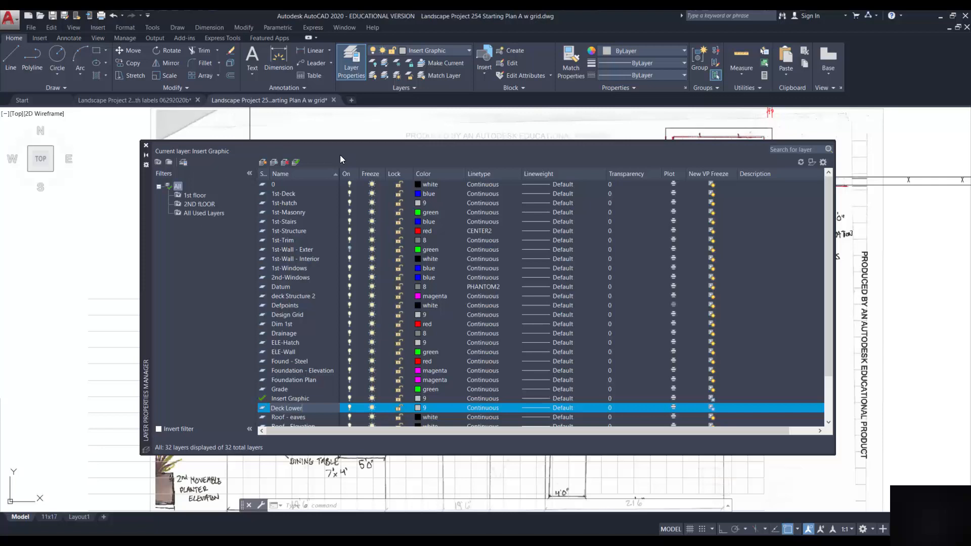
key(Return)
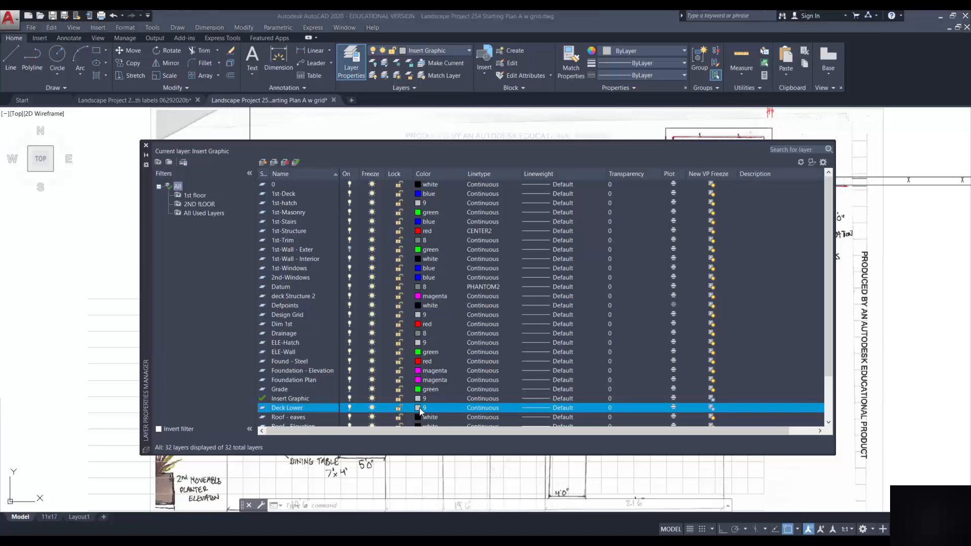
click(425, 408)
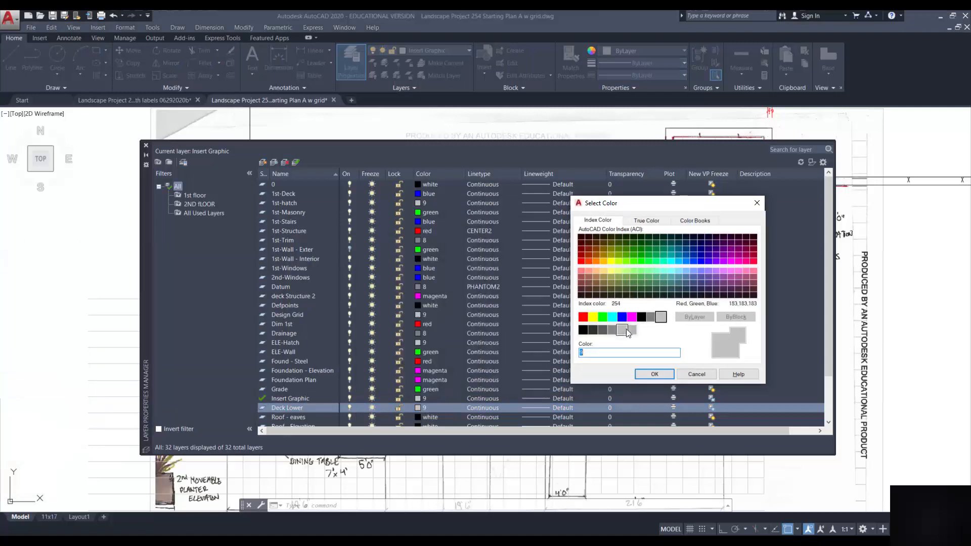
click(632, 316)
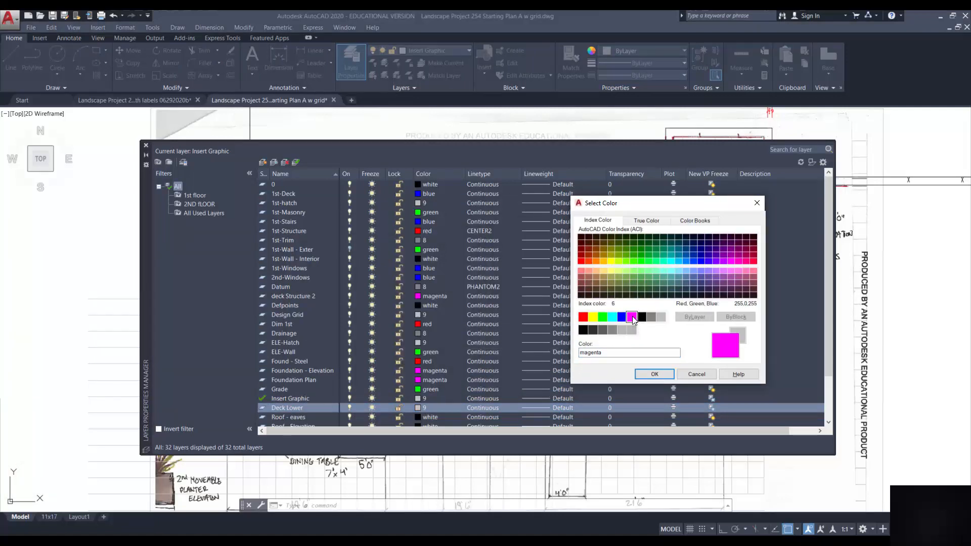
click(654, 374)
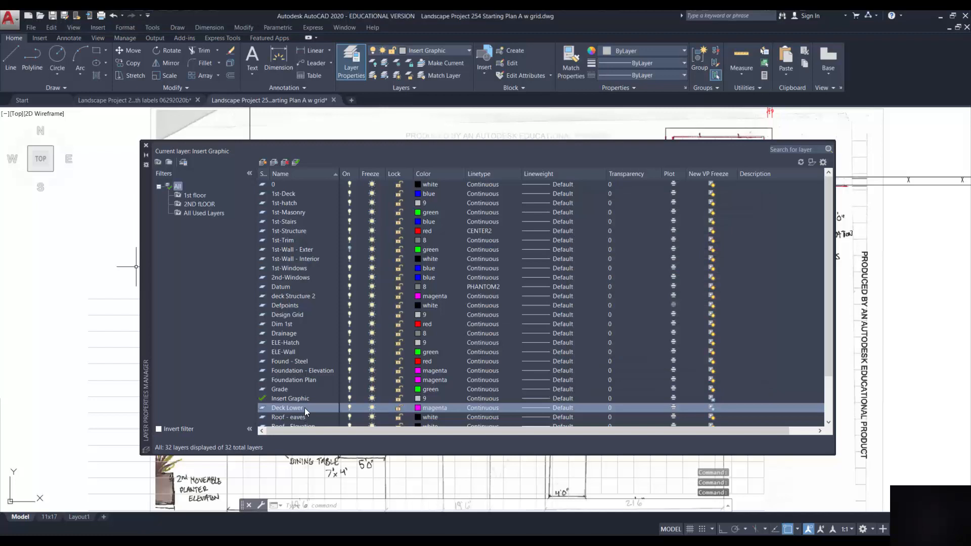
Add a layer named Deck Upper and assign it the colour blue.
click(274, 162)
text(Deck Upper)
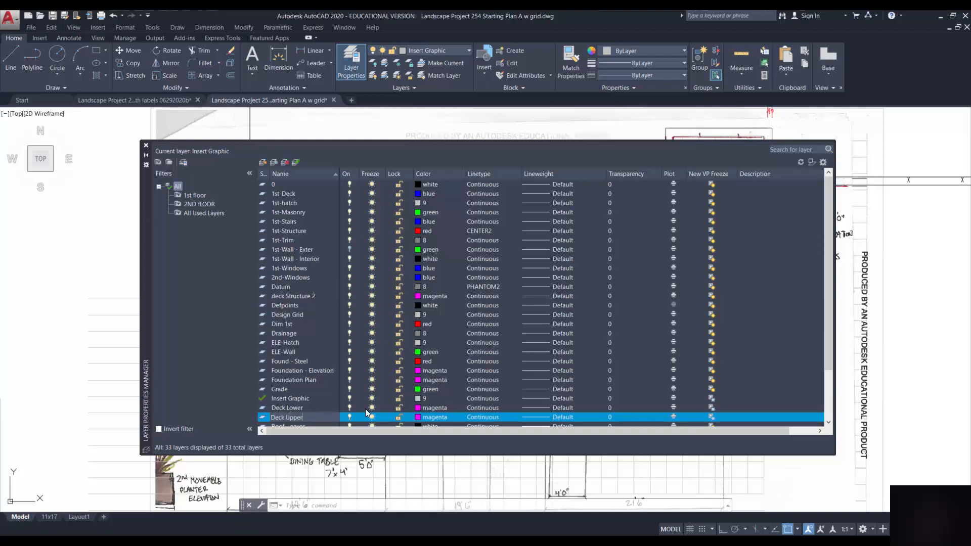
click(418, 416)
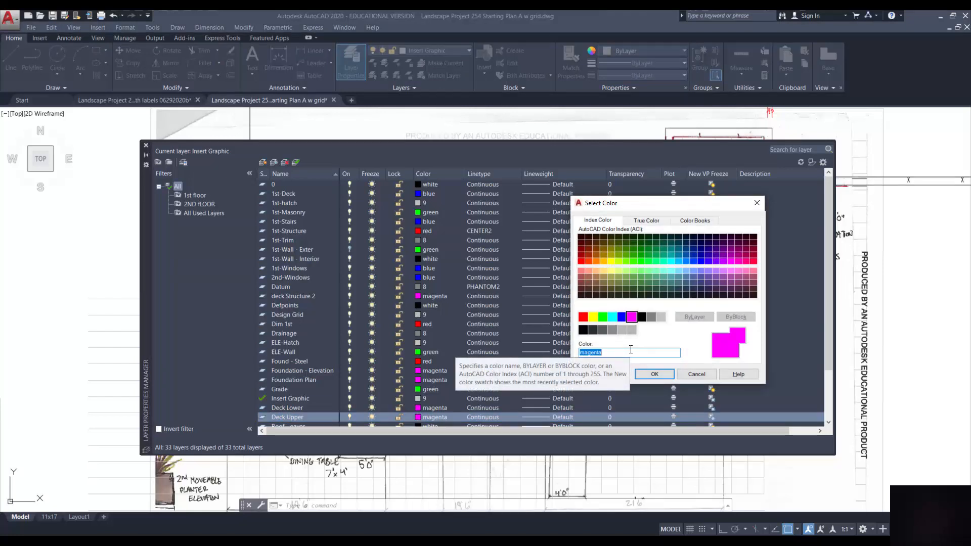
click(621, 316)
click(654, 373)
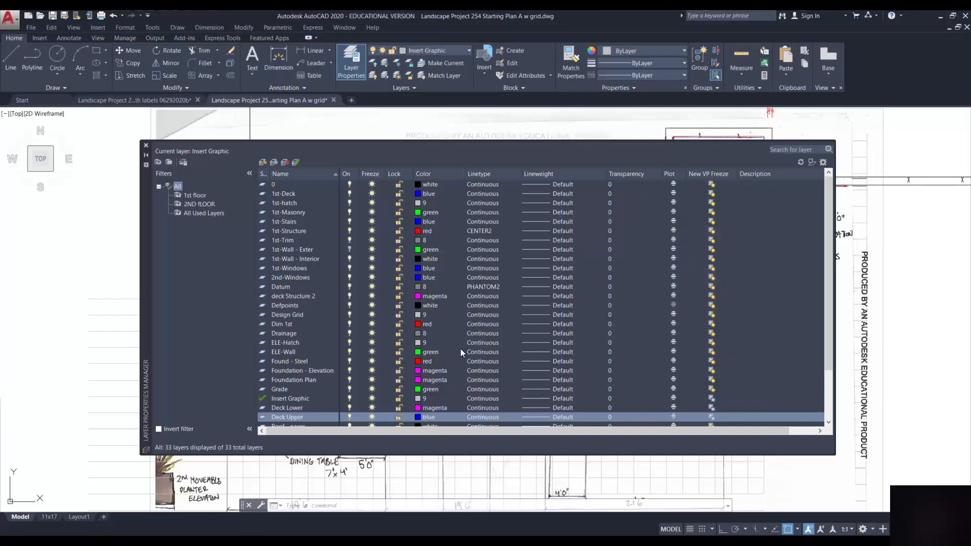
Add a layer named Deck Pergola and assign it the colour white.
click(273, 162)
text(Deck Pergola)
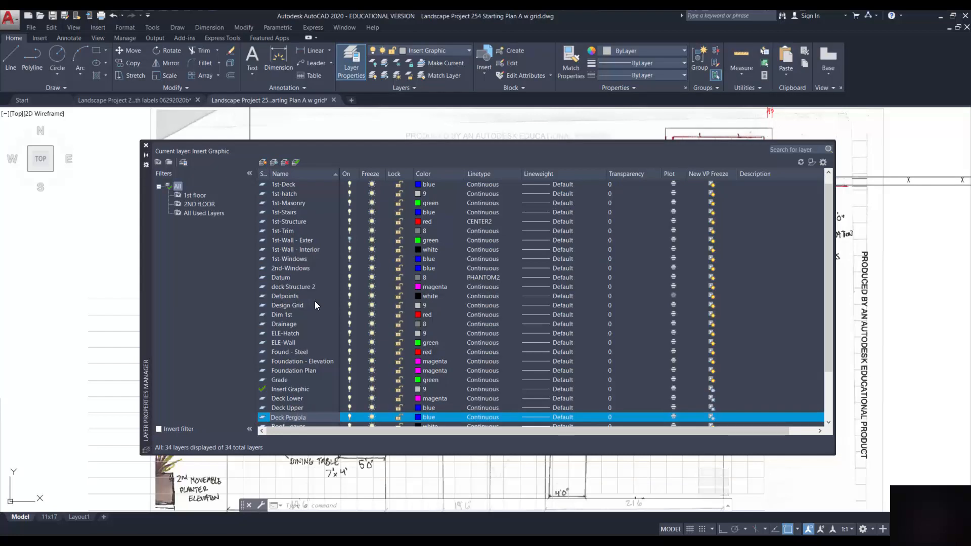
click(420, 416)
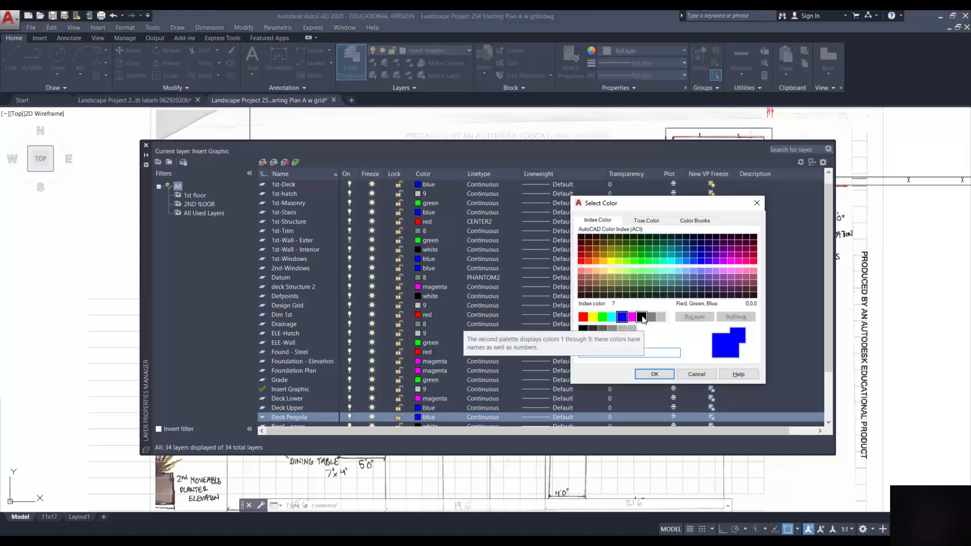
click(642, 318)
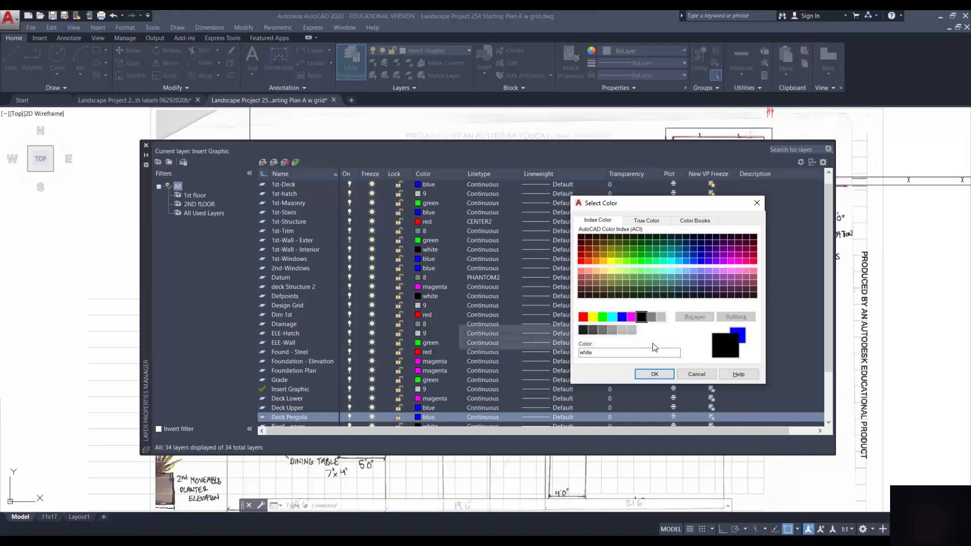
click(654, 373)
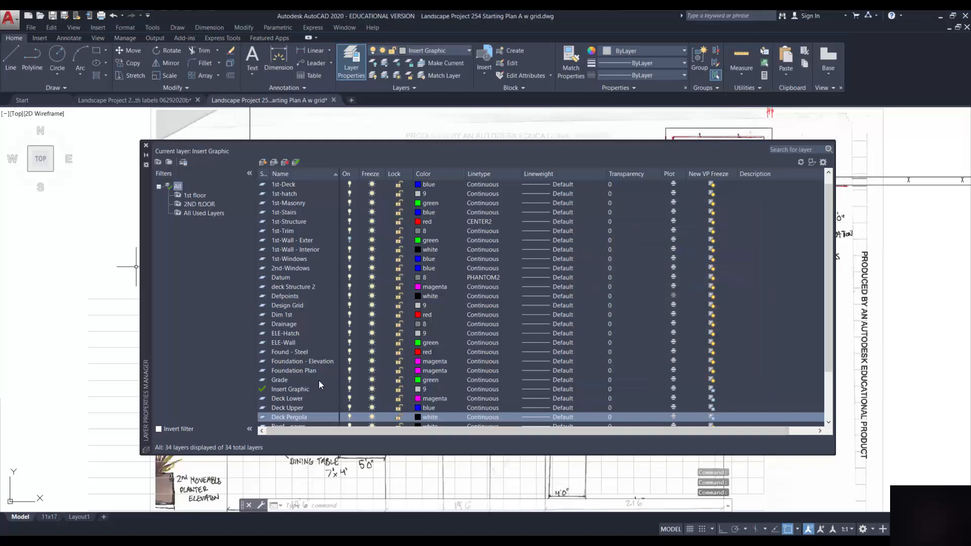
Add a layer named Deck Furniture and assign it the colour cyan.
click(275, 161)
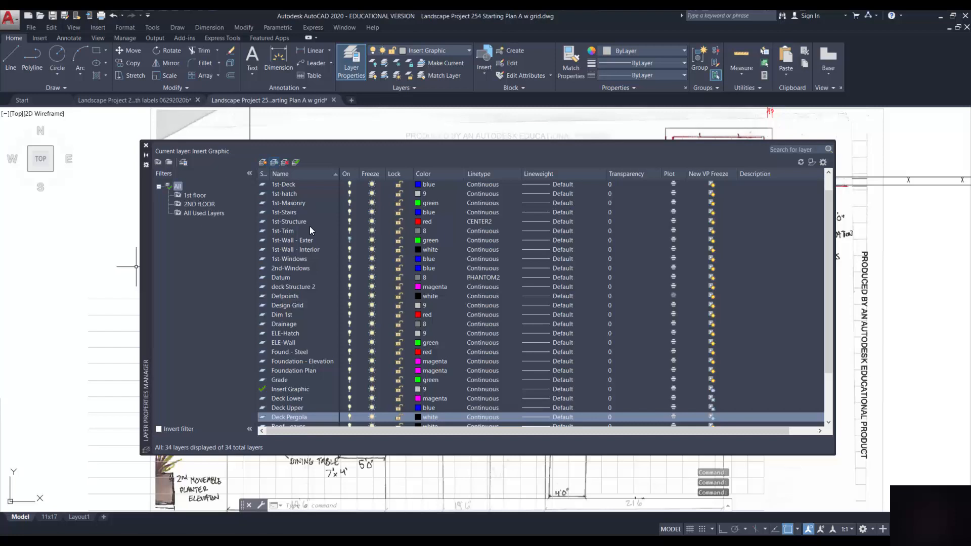
text(Dec)
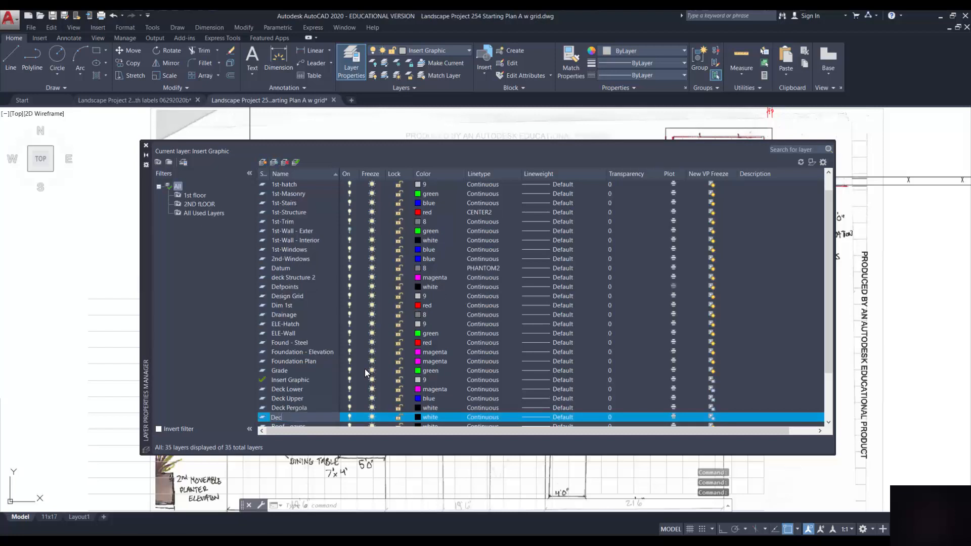
text(k Furniture)
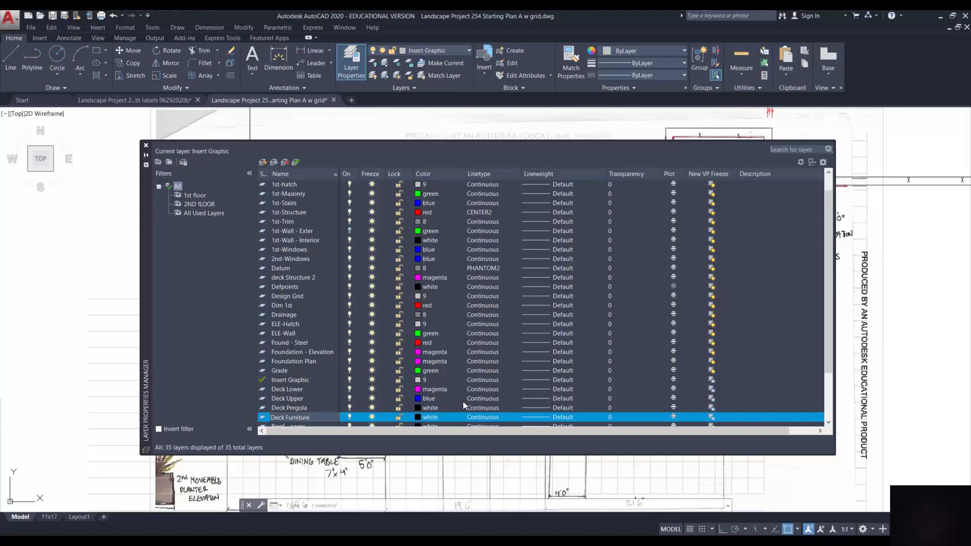
click(430, 417)
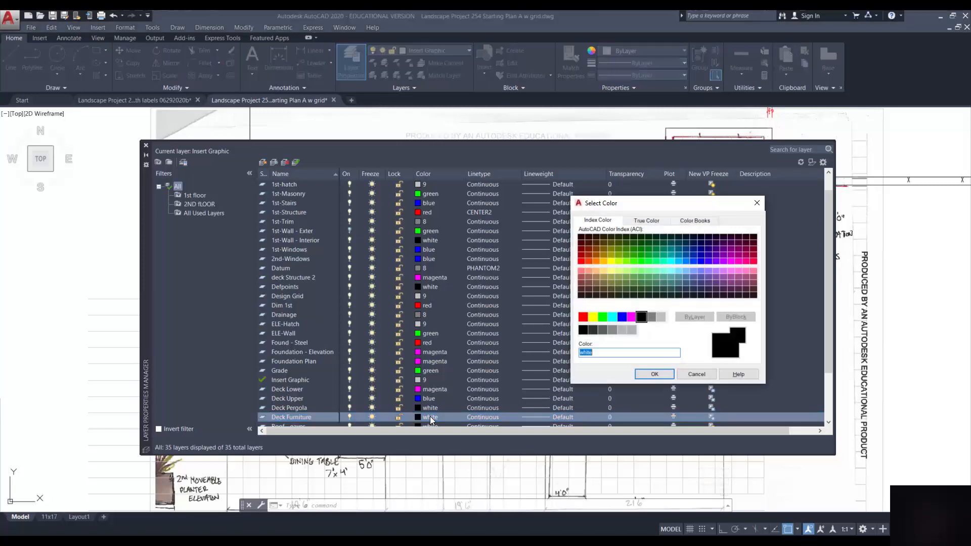
click(612, 318)
click(657, 376)
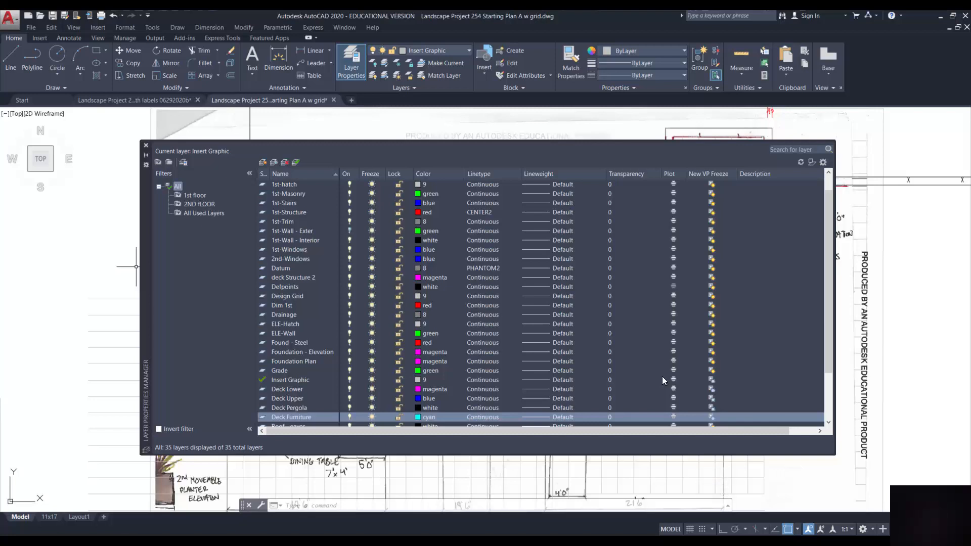
Add a layer named Deck Structure and assign it the colour red.
click(275, 162)
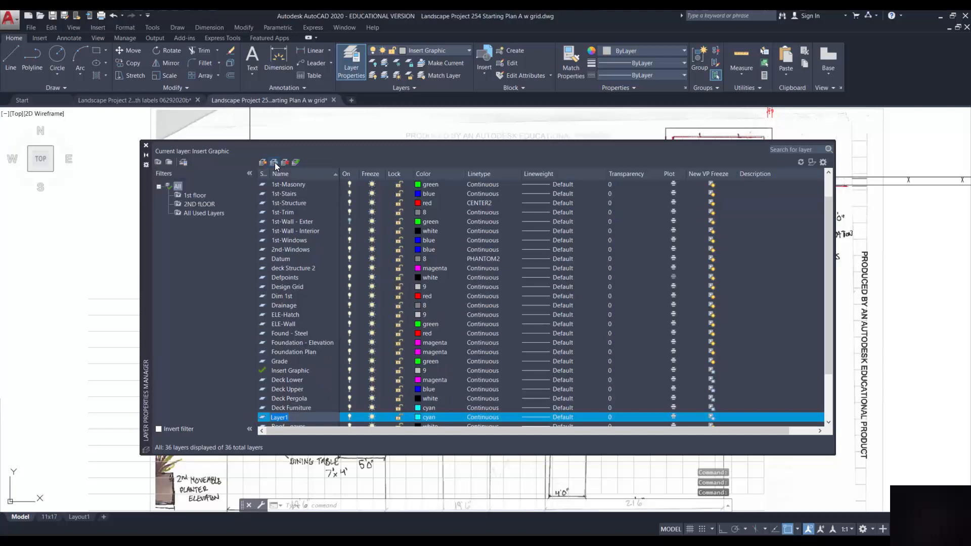
text(Deck Structure)
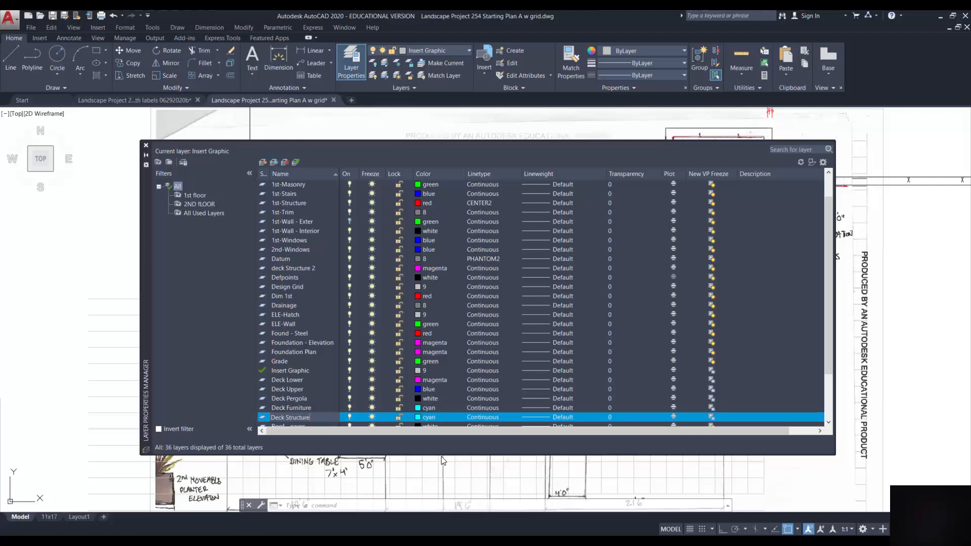
click(429, 417)
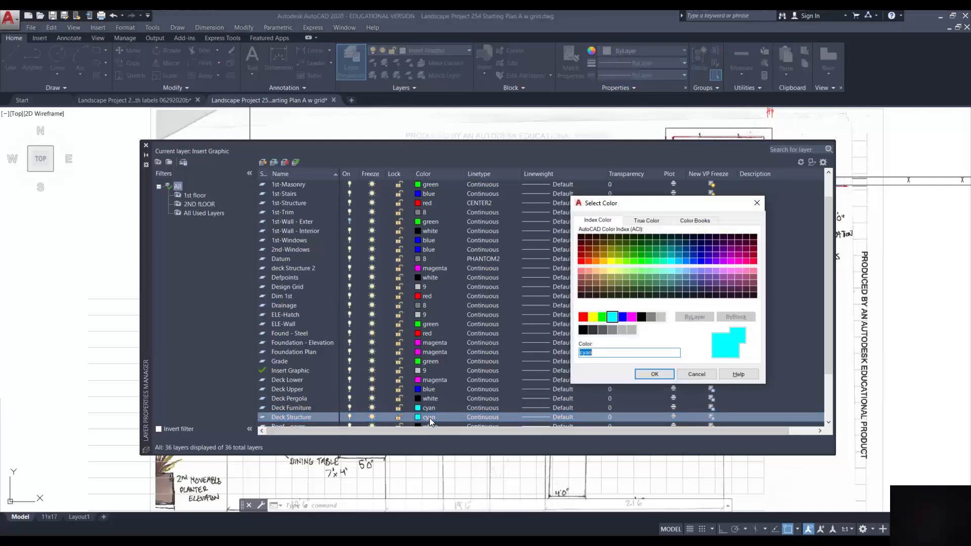
click(583, 317)
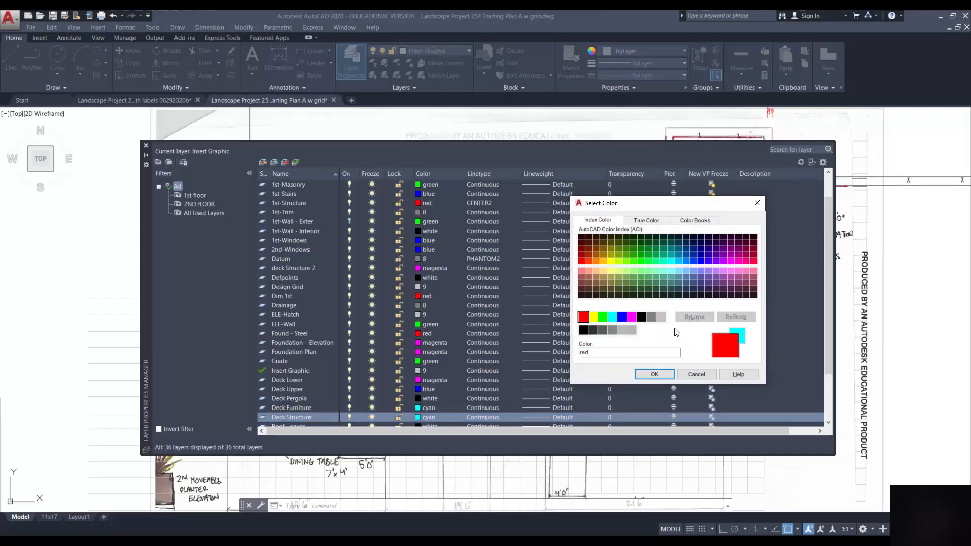
click(663, 374)
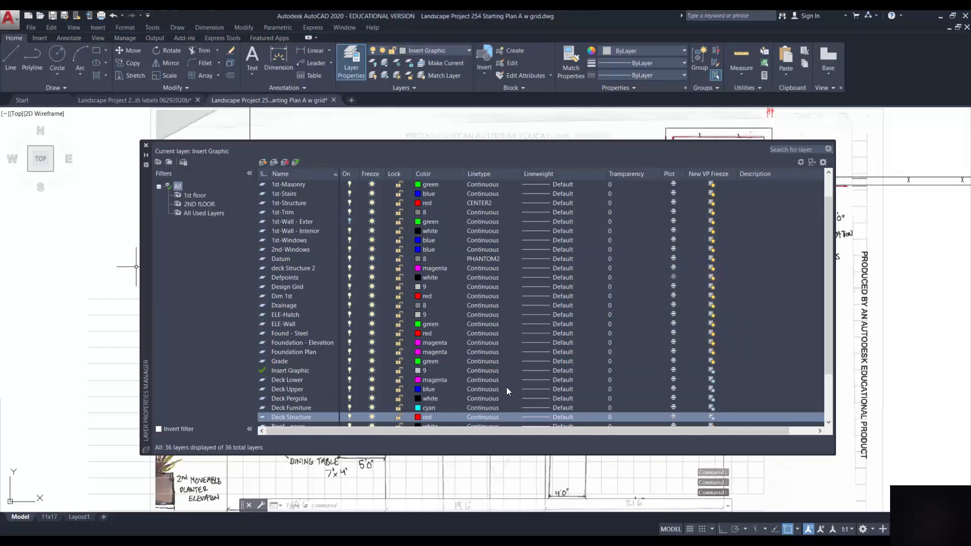
Make Deck Upper the current layer and close the layer manager.
click(438, 389)
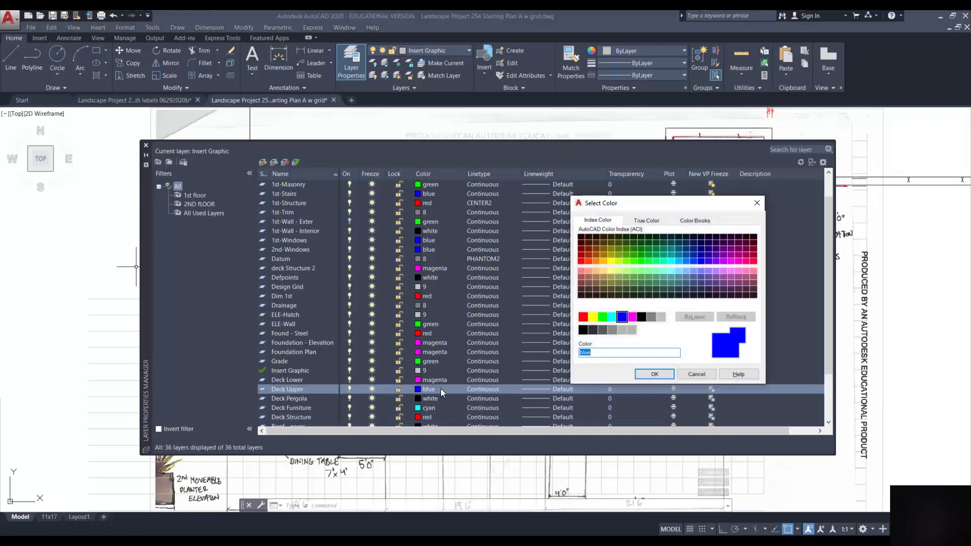
click(695, 374)
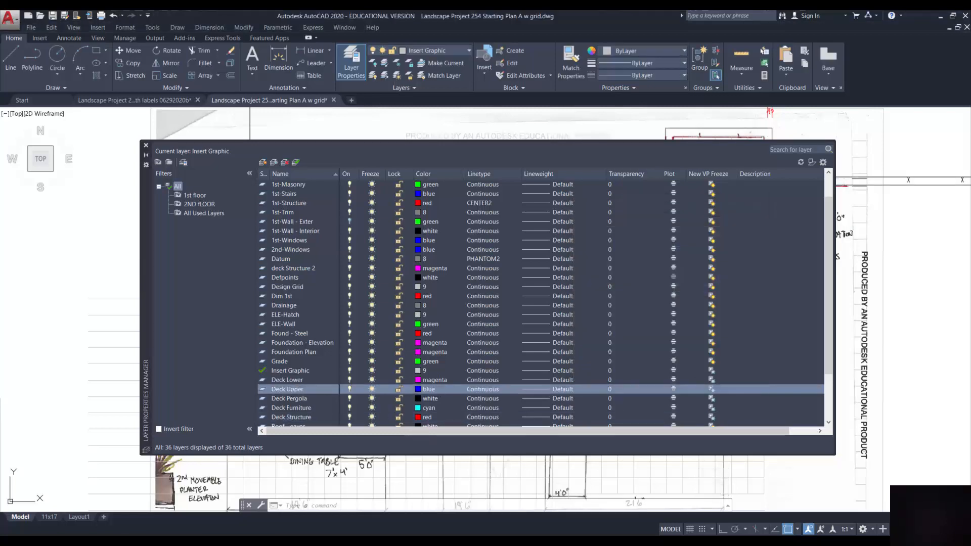
click(296, 163)
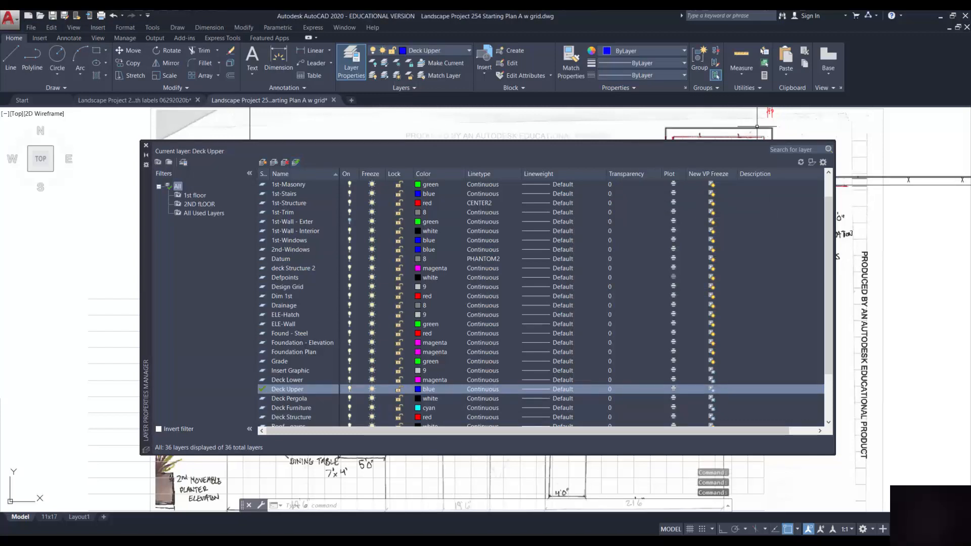
click(146, 148)
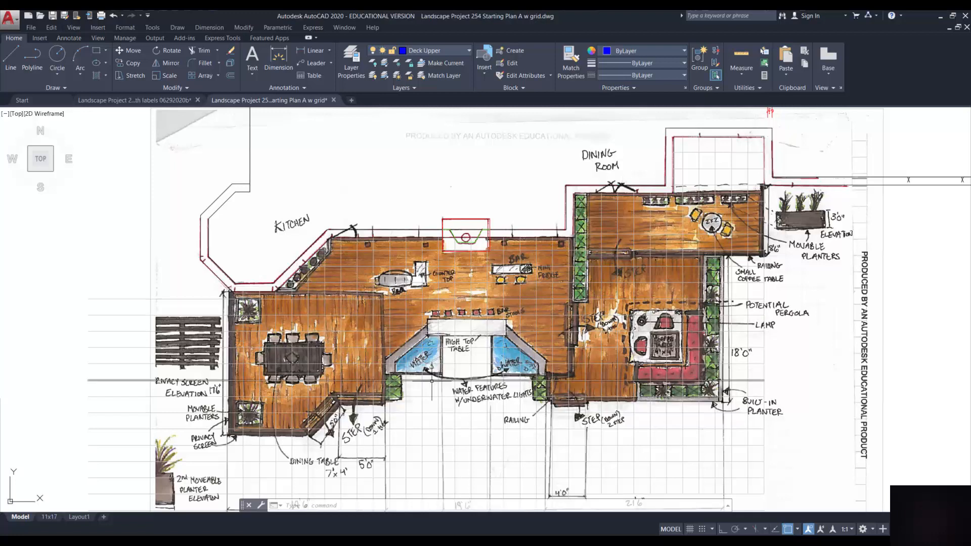
Set the fade of the hand-drawn deck plan's PDF underlay to 71.
middle_drag(466, 345, 531, 282)
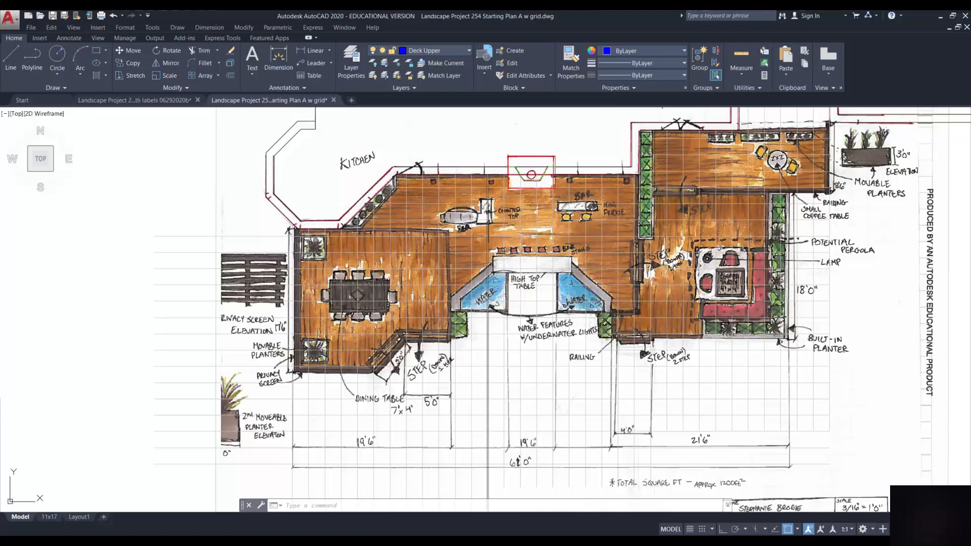
scroll(487, 223, up, 2)
scroll(485, 223, up, 2)
scroll(484, 225, down, 4)
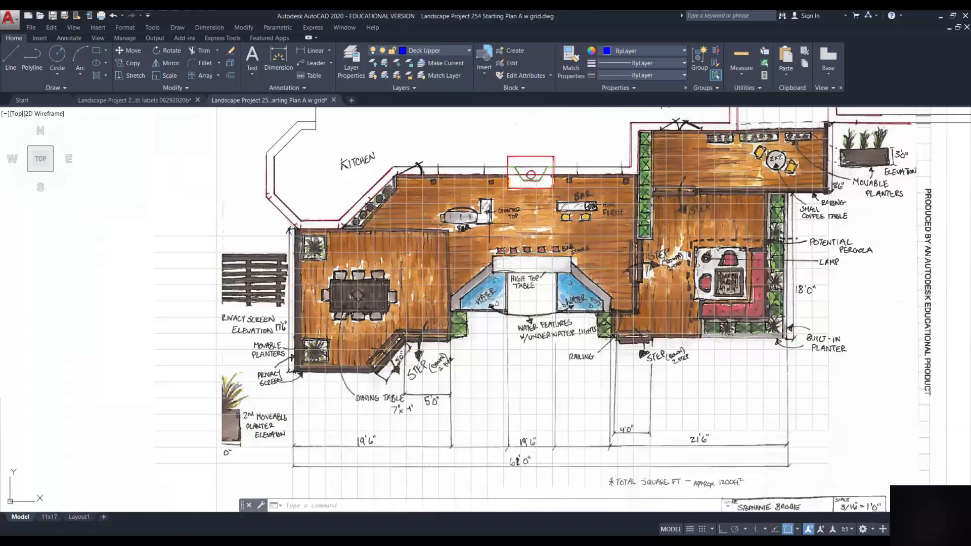
scroll(488, 224, up, 2)
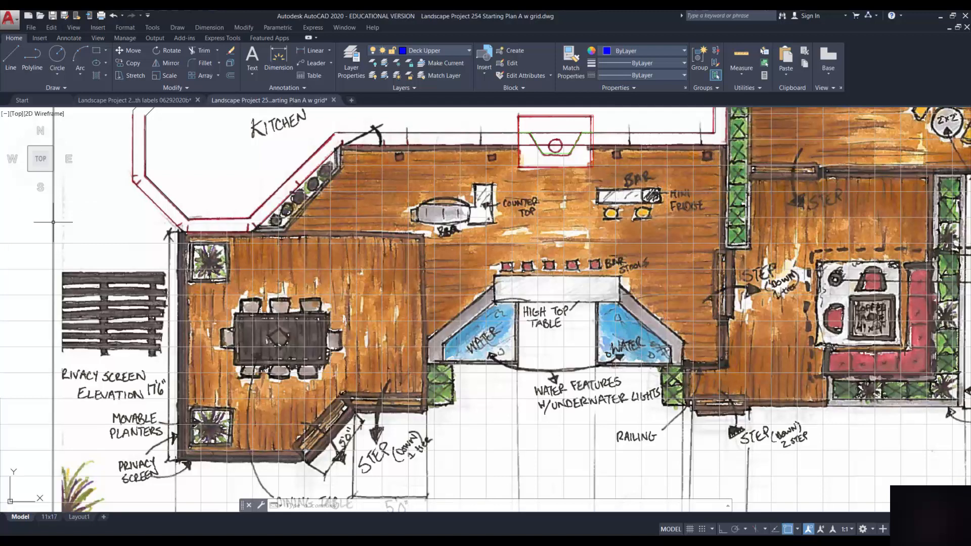
click(53, 221)
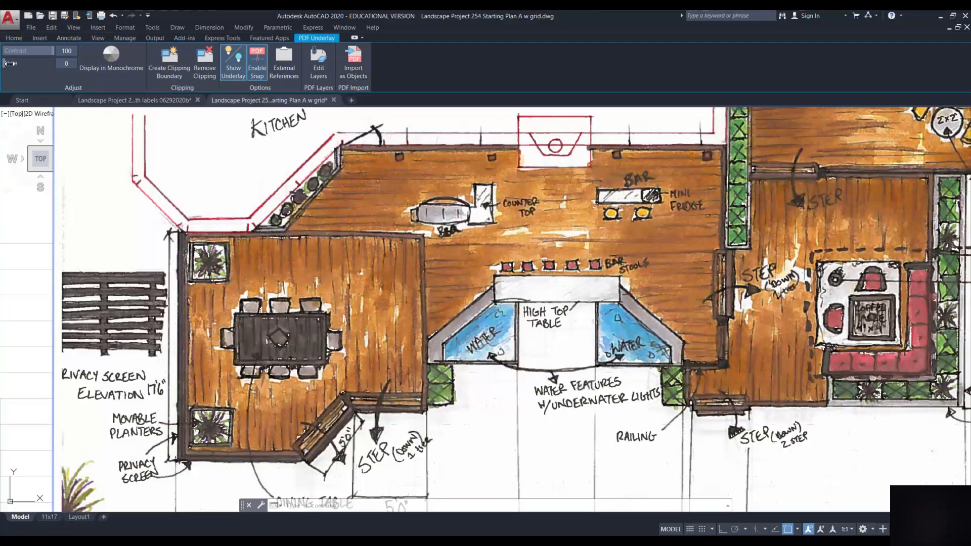
mouse_move(20, 63)
mouse_down()
mouse_move(45, 63)
mouse_move(34, 63)
mouse_up()
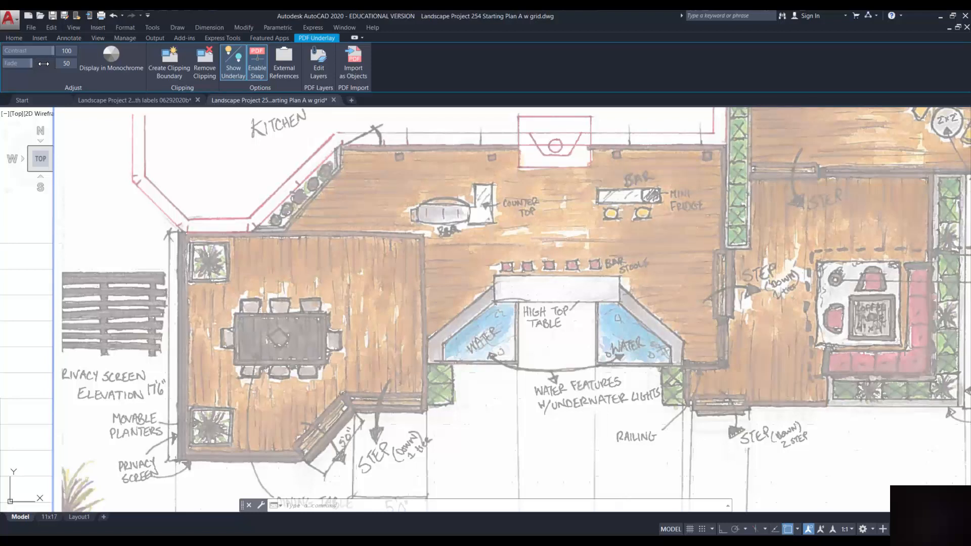
drag(43, 64, 45, 64)
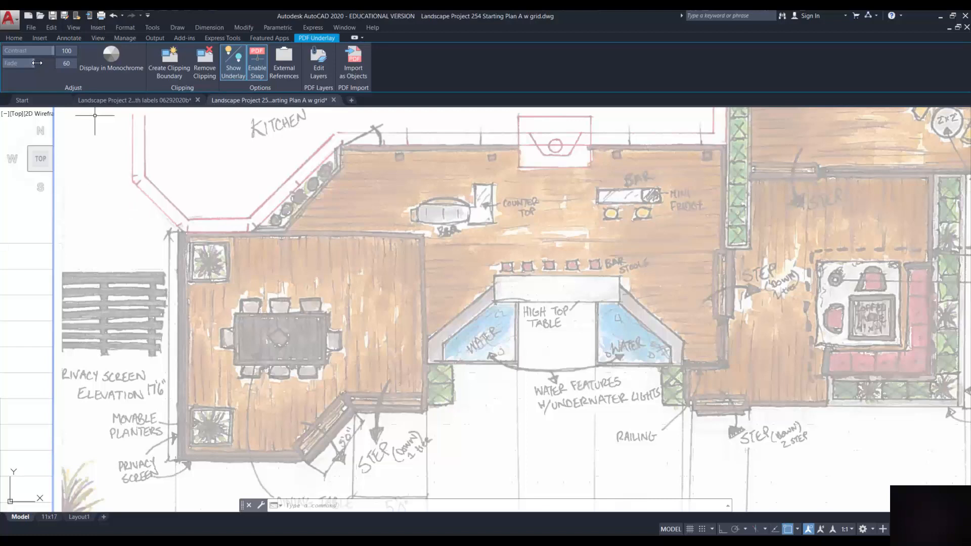
drag(43, 61, 45, 61)
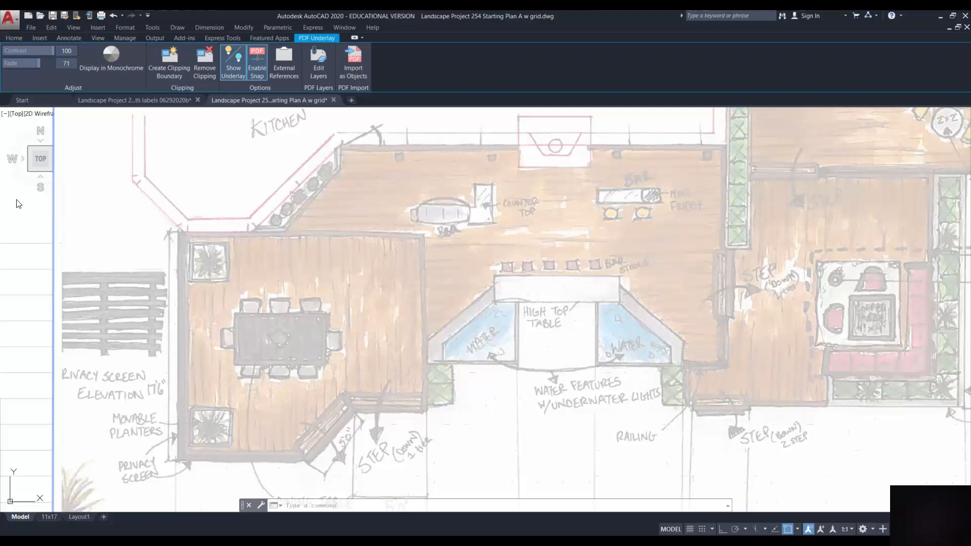
Review the deck layers in the layer manager and close it.
text(la)
key(Return)
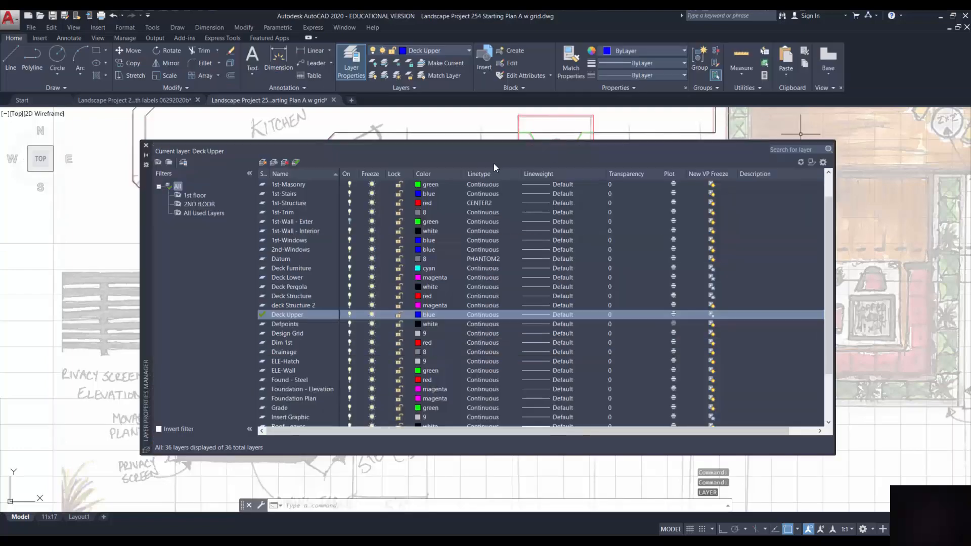
click(145, 146)
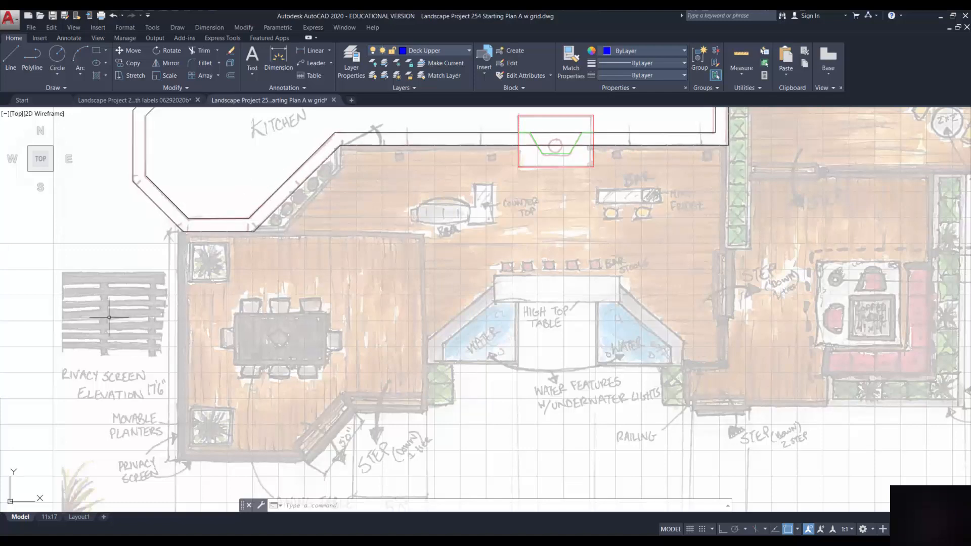
Lock the Insert Graphic layer that holds the PDF underlay and clear the selection.
click(52, 309)
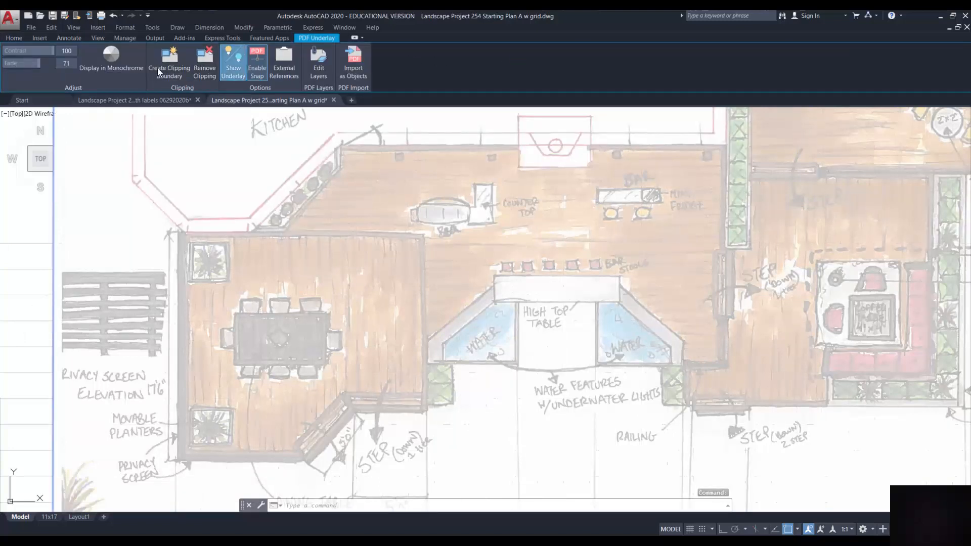
click(17, 39)
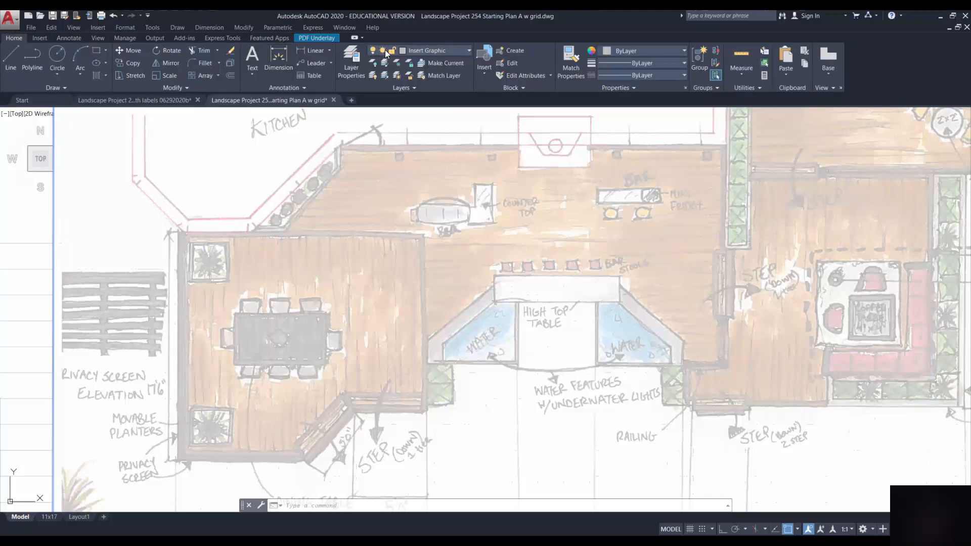
click(434, 50)
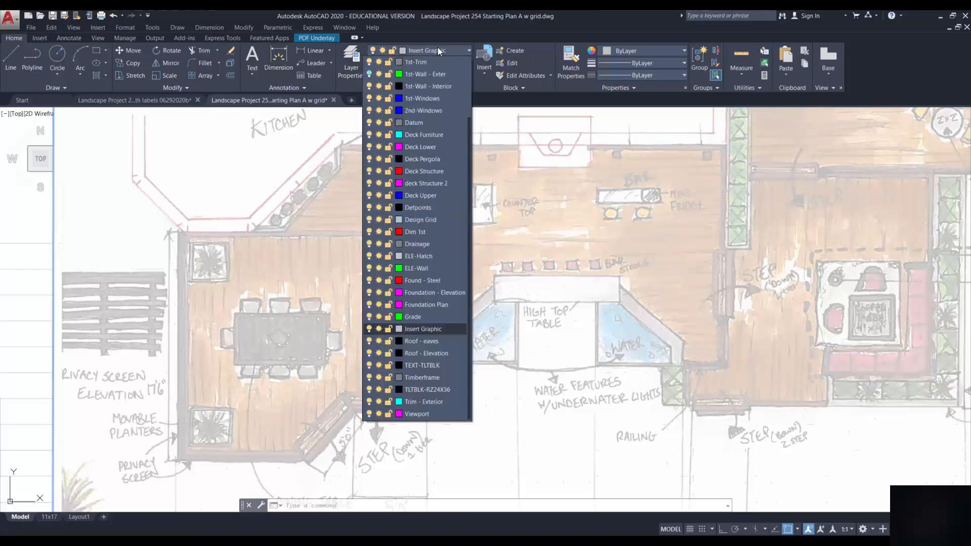
click(388, 329)
click(388, 330)
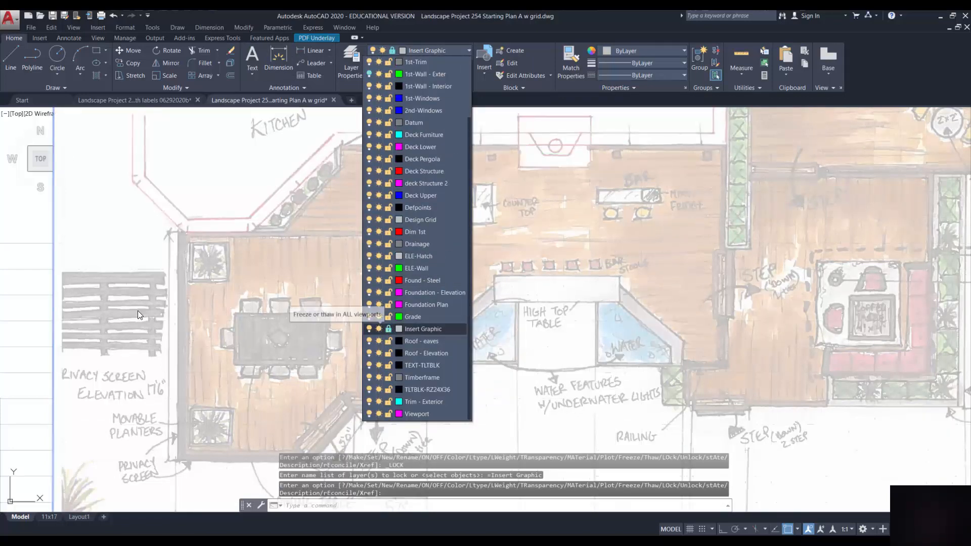
click(28, 227)
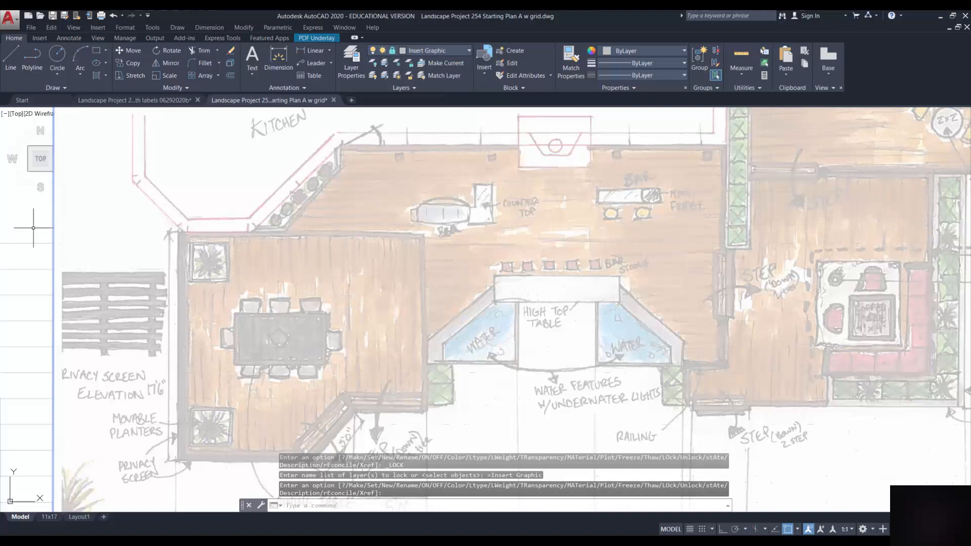
click(460, 50)
click(35, 217)
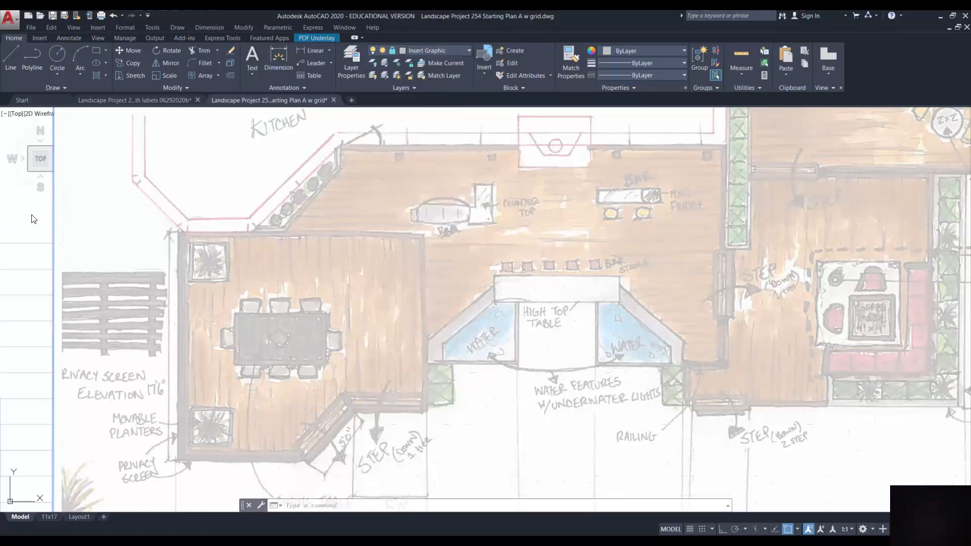
key(Escape)
key(Escape)
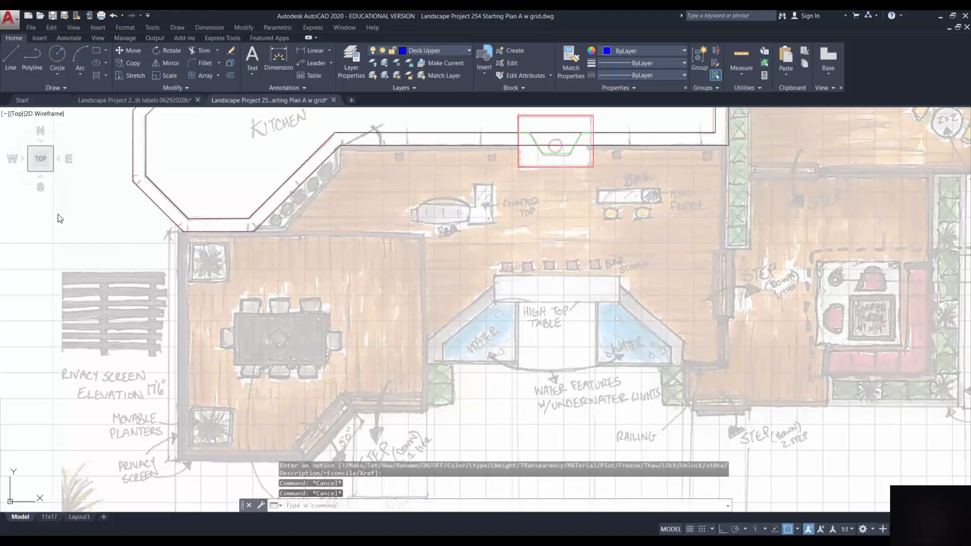
Set Deck Upper as the current layer for drafting the deck outline.
click(459, 49)
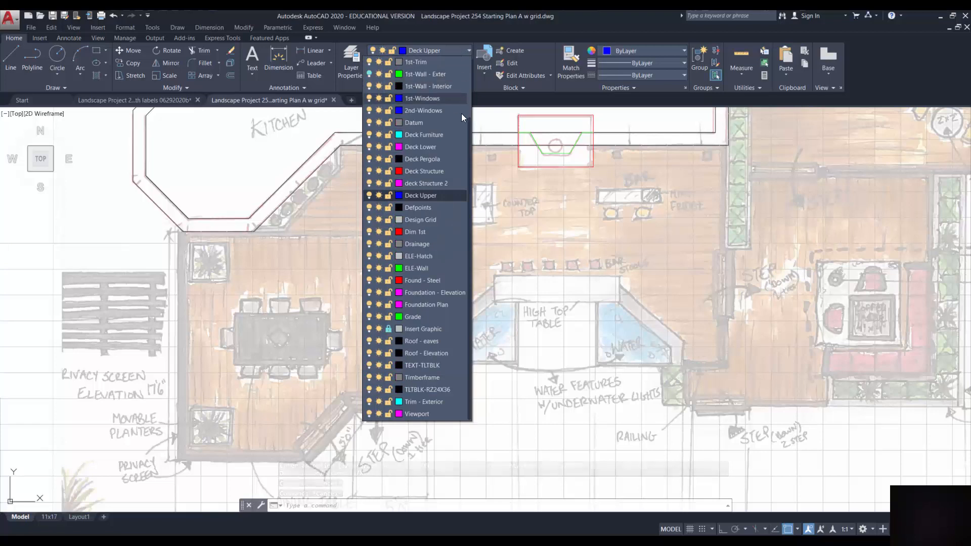
scroll(433, 118, up, 2)
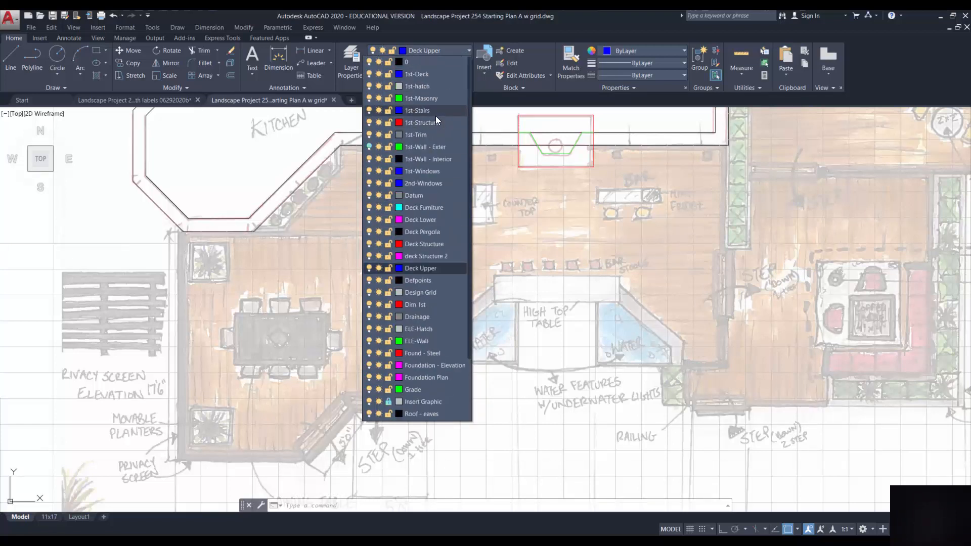
scroll(435, 116, down, 2)
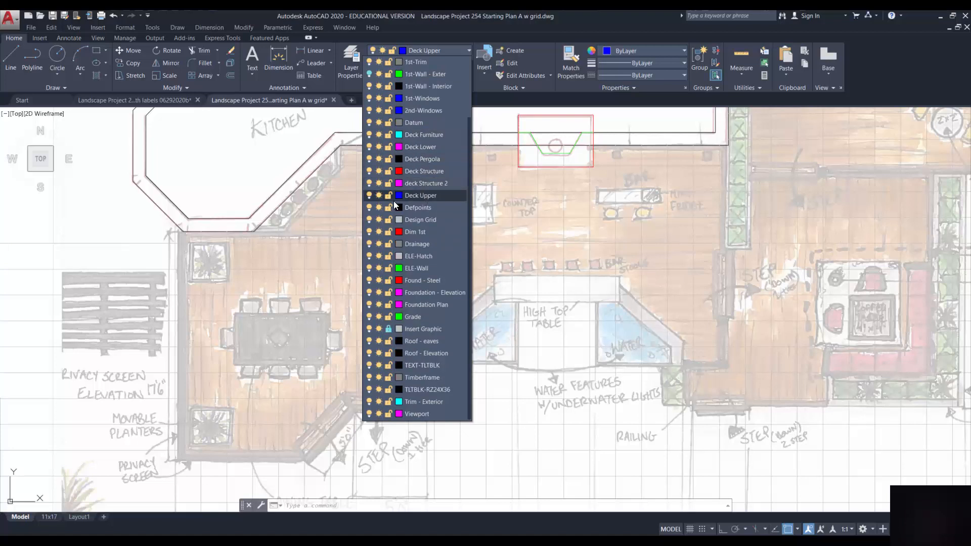
click(418, 196)
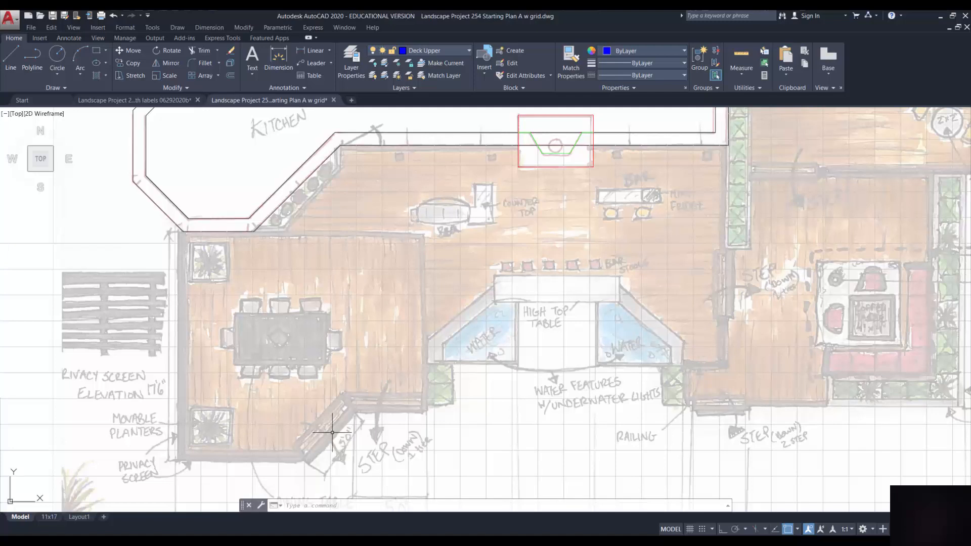
Draw a 6" line due west from the lower-left outer corner of the kitchen bay wall, using the relative offset -6,0.
click(11, 48)
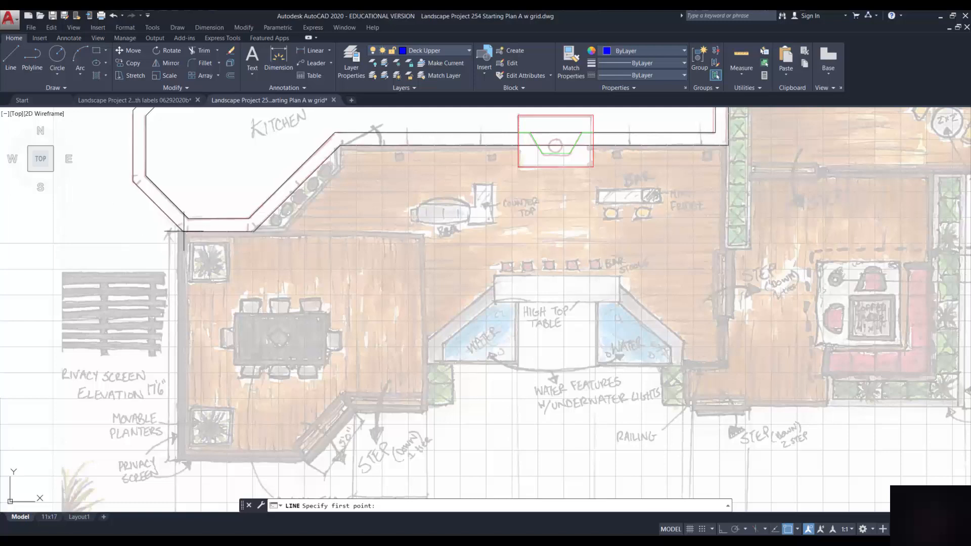
click(182, 232)
scroll(174, 230, up, 2)
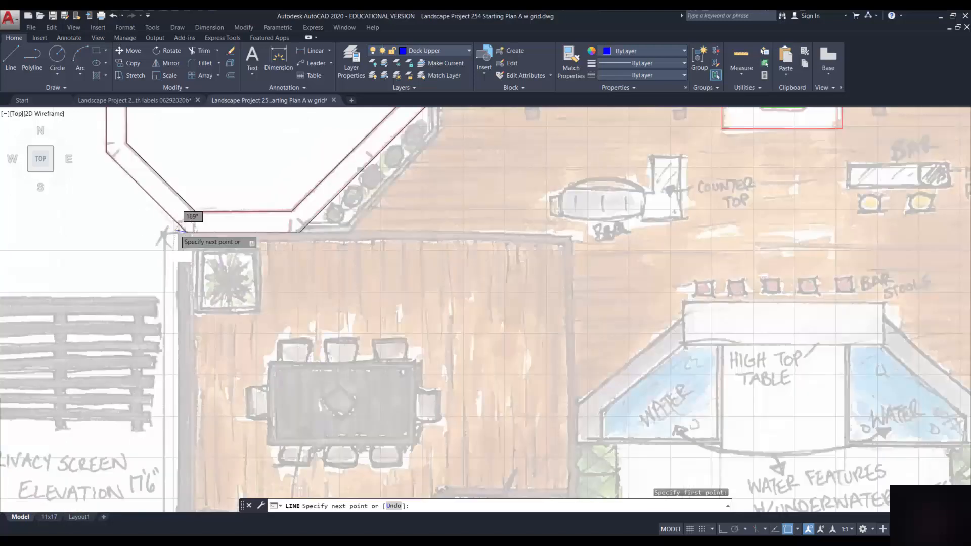
scroll(169, 230, up, 2)
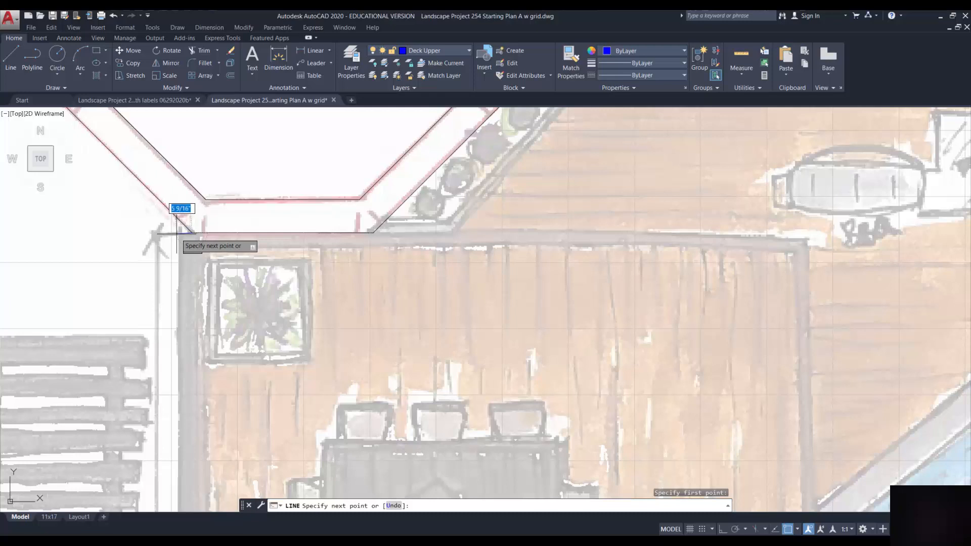
key(F8)
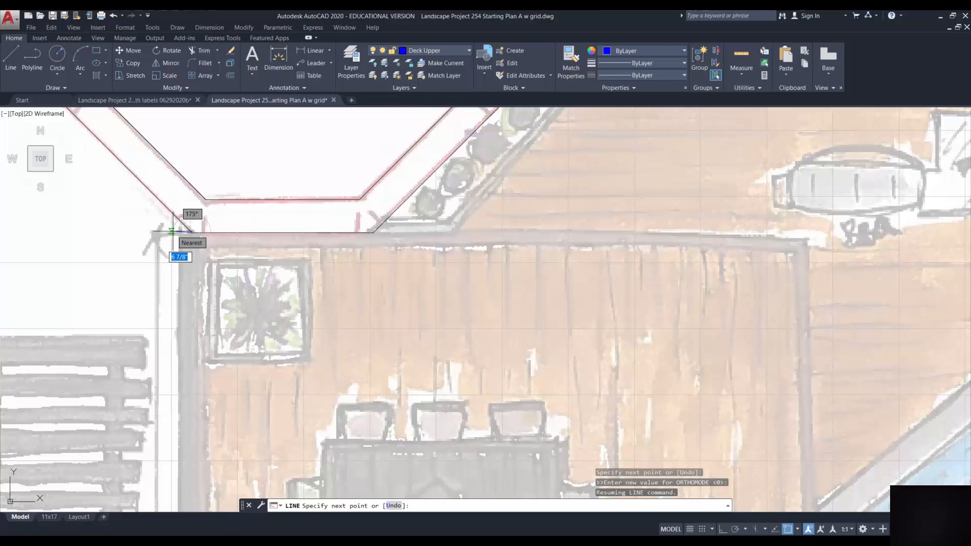
text(-6,0)
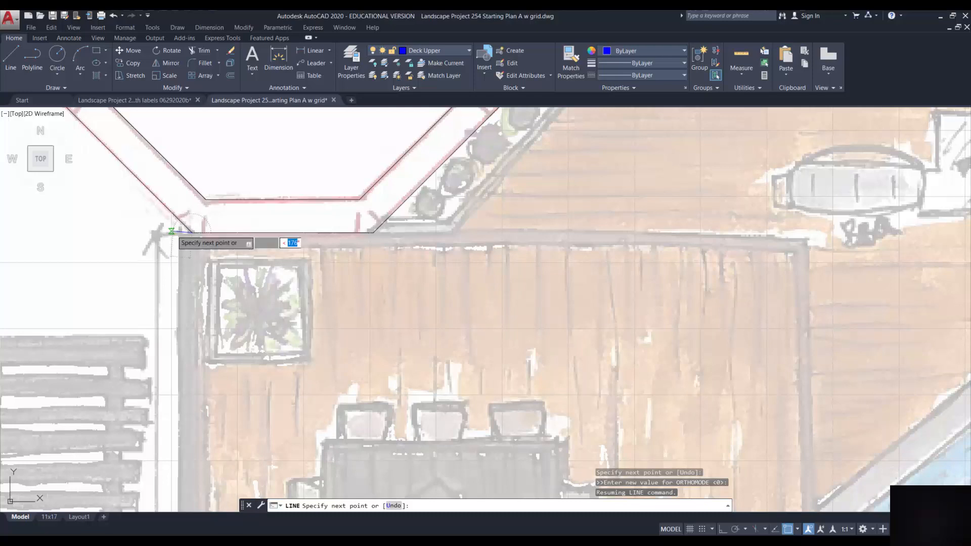
key(Return)
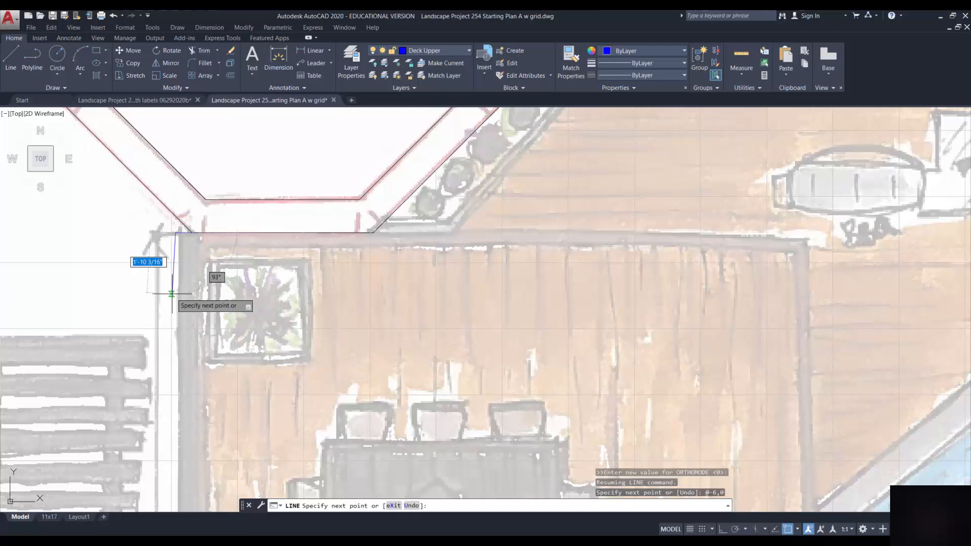
scroll(172, 273, down, 5)
scroll(172, 273, down, 2)
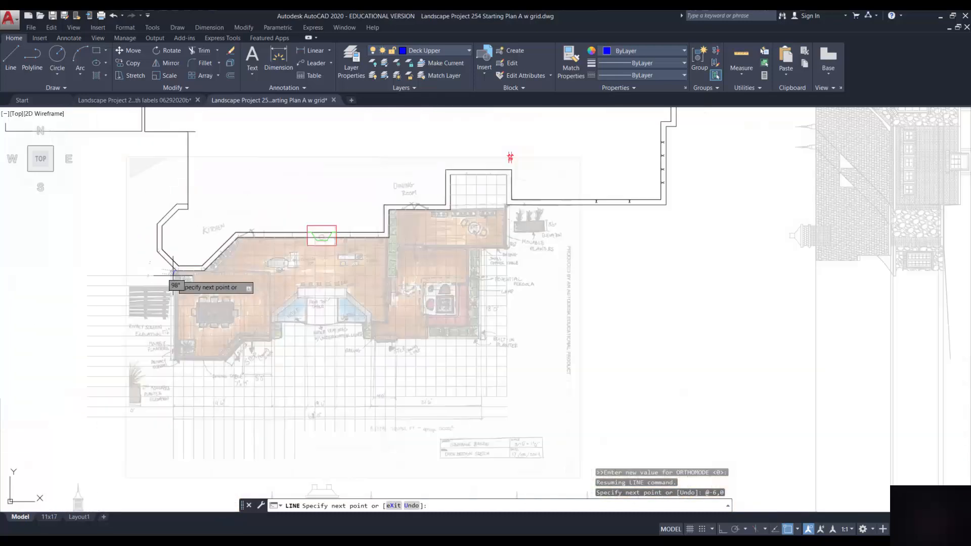
scroll(174, 356, up, 8)
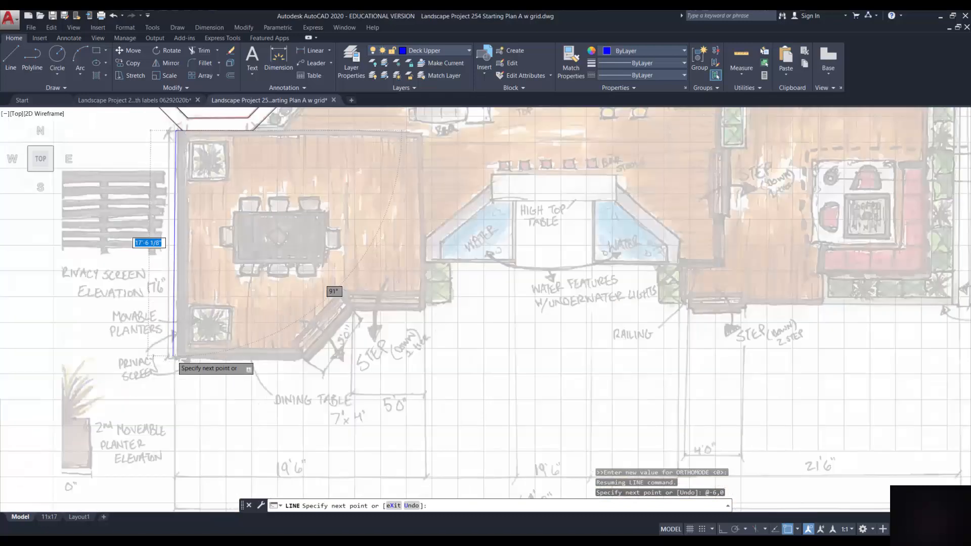
scroll(173, 356, up, 4)
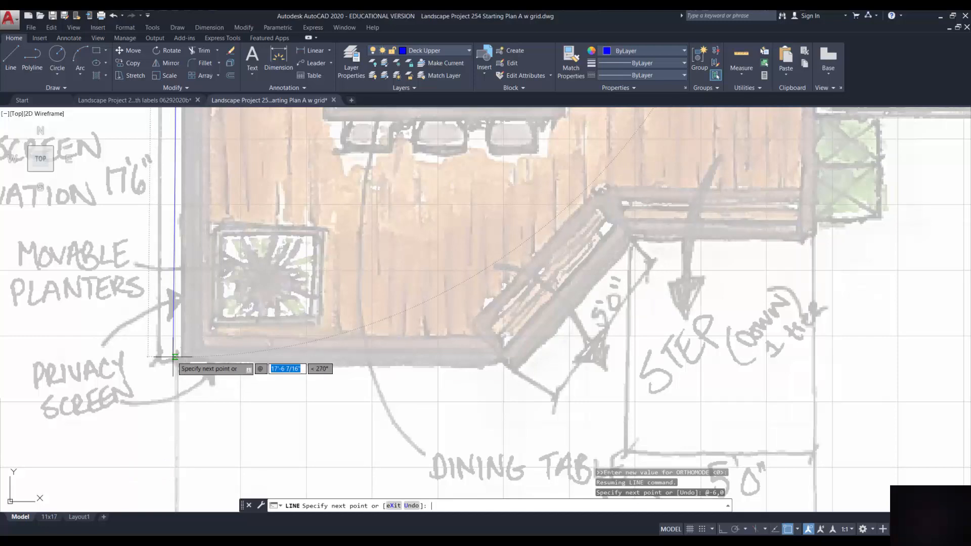
text(0)
key(Escape)
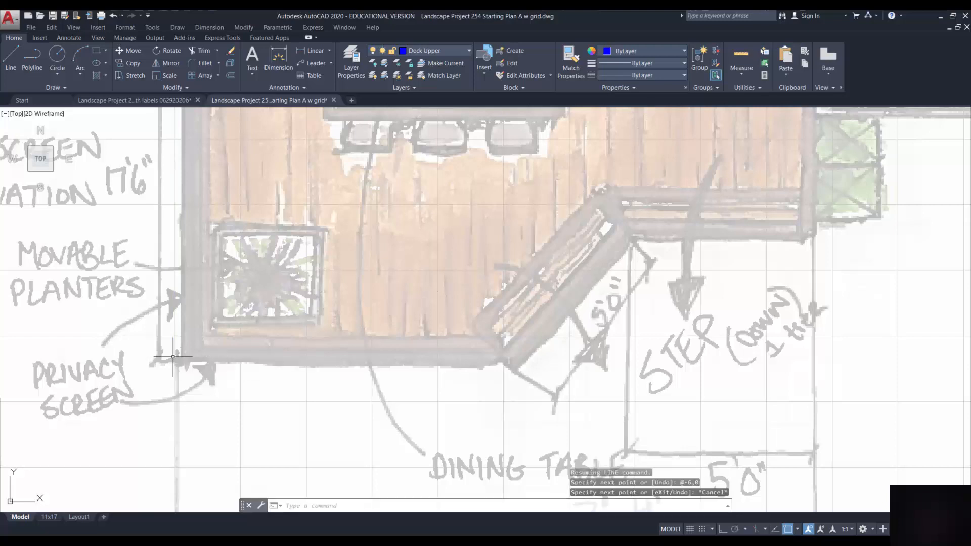
Draw the deck's west edge from the outer end of the 6" line straight down 17.5', using the relative offset 0,-17.5'.
scroll(196, 249, up, 4)
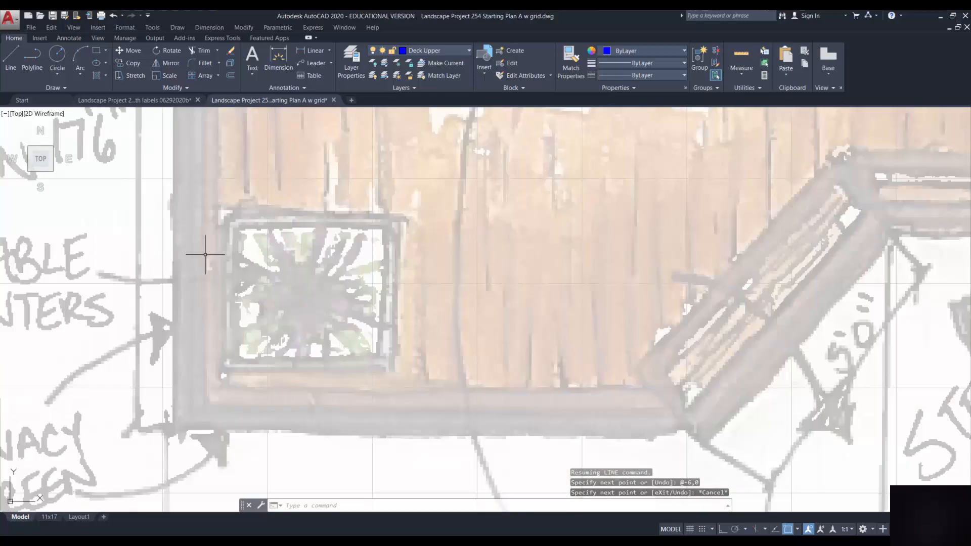
scroll(196, 248, down, 4)
scroll(200, 253, down, 5)
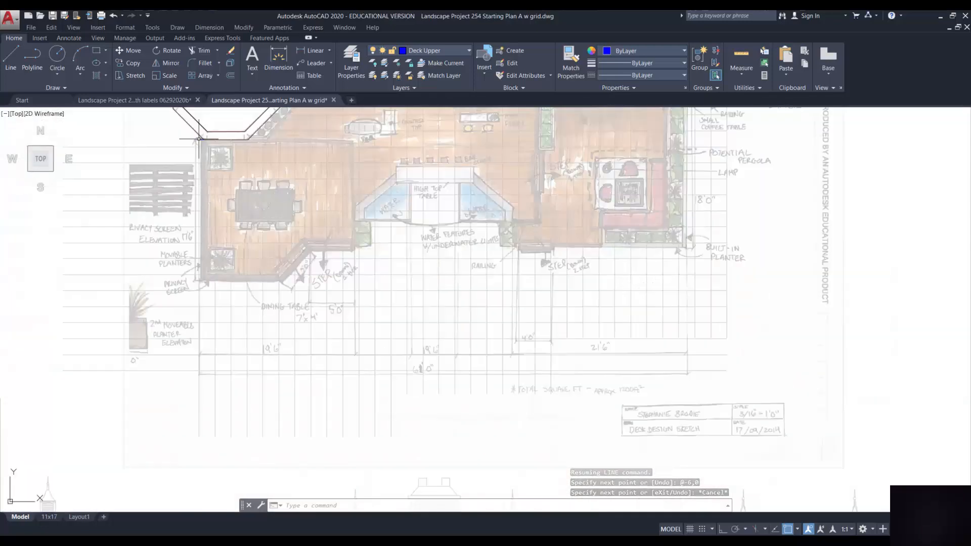
click(11, 68)
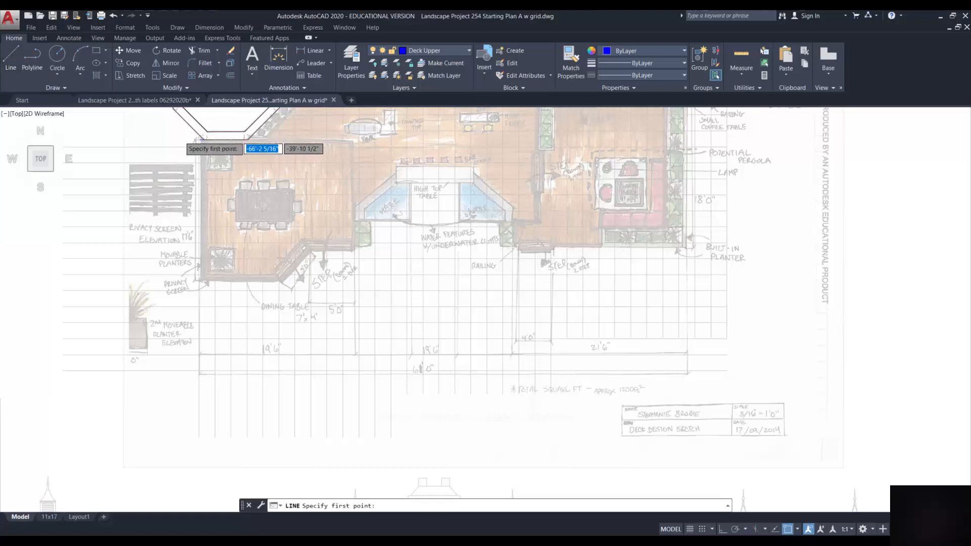
scroll(203, 139, up, 5)
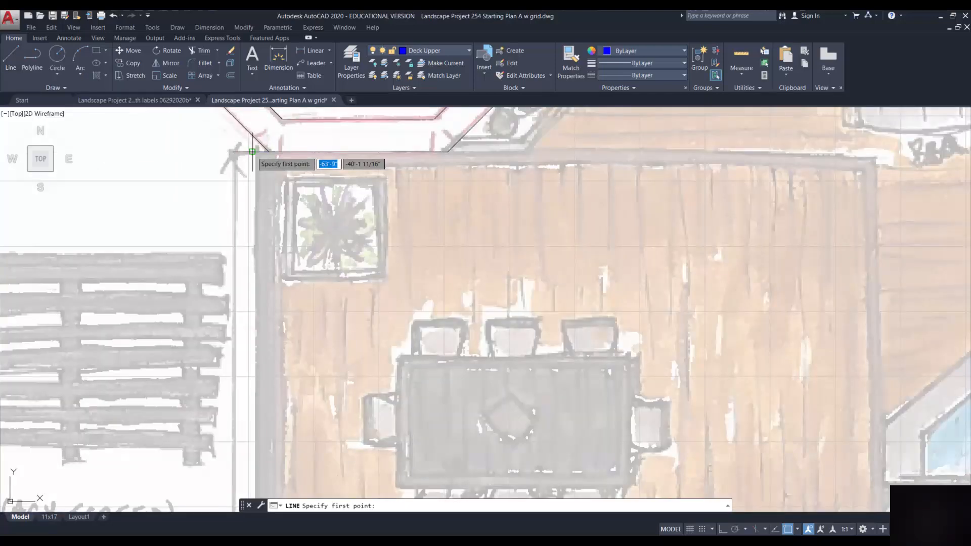
click(253, 151)
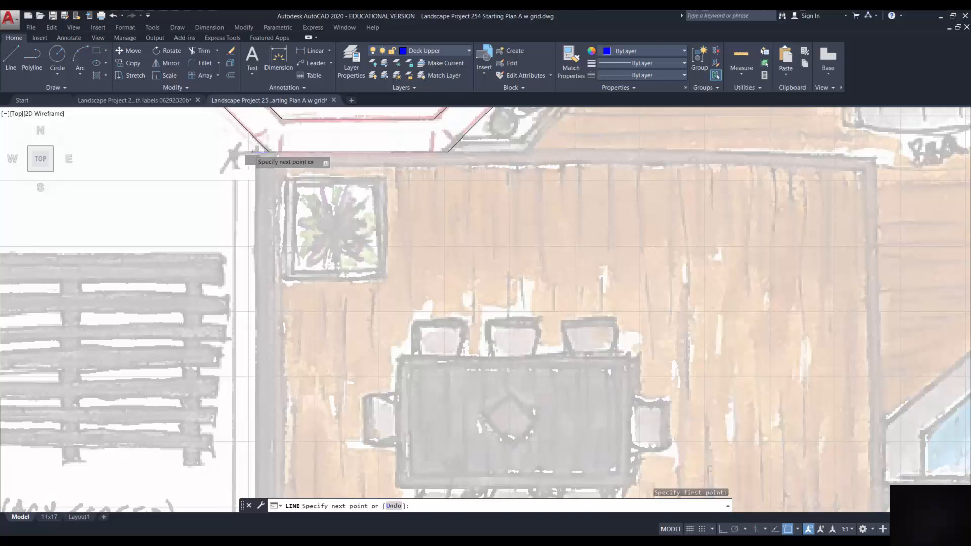
scroll(252, 152, down, 3)
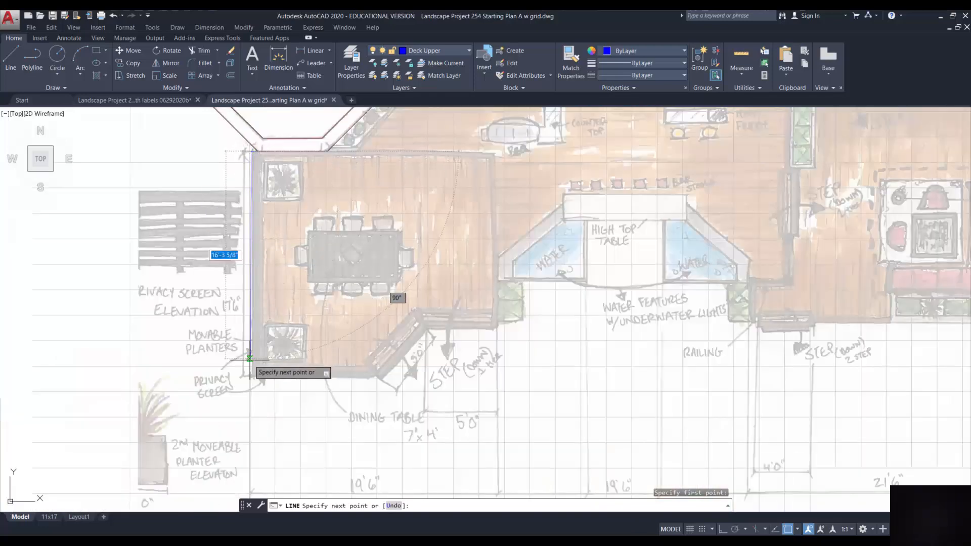
scroll(250, 372, up, 2)
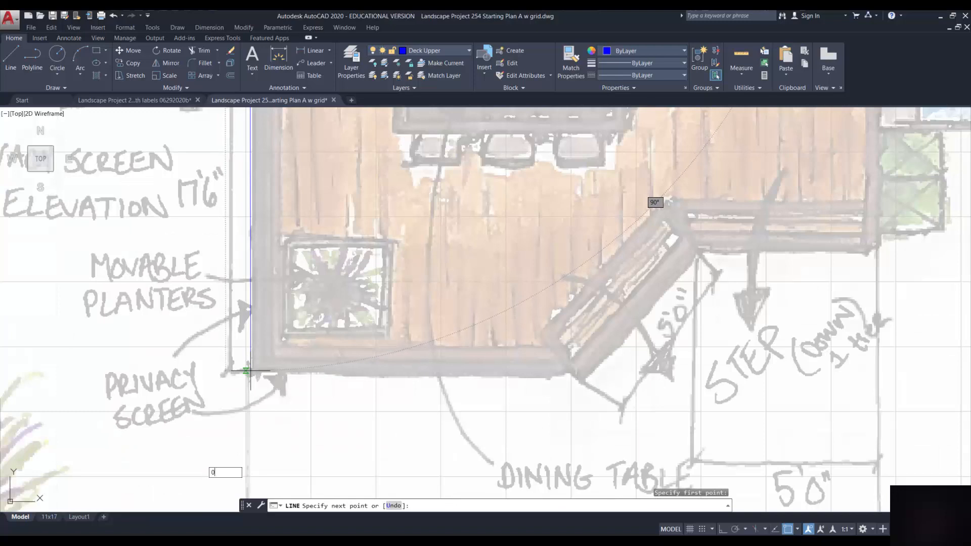
text(-)
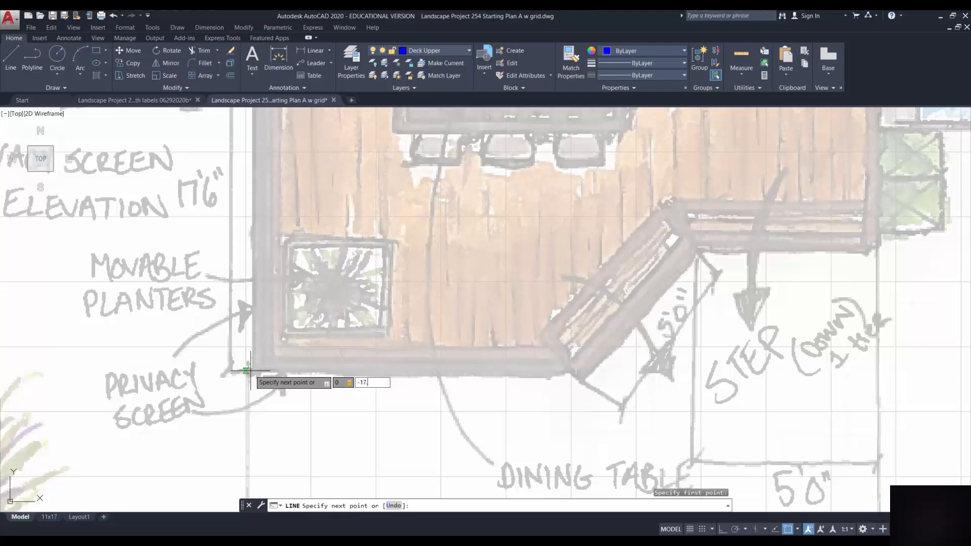
text(17.5')
key(Return)
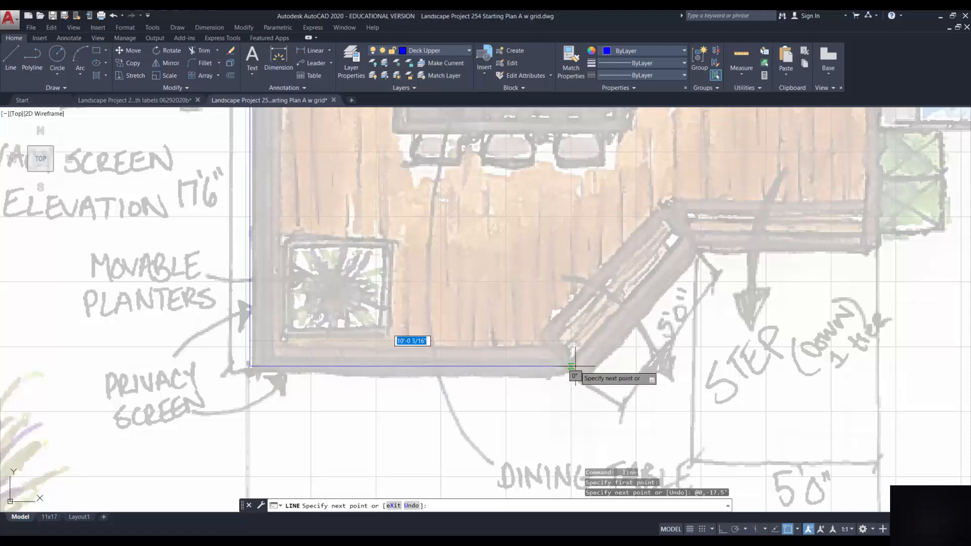
Continue the deck outline 10' horizontally east along the dining area's lower edge to the angled step.
text(10)
key(BackSpace)
key(BackSpace)
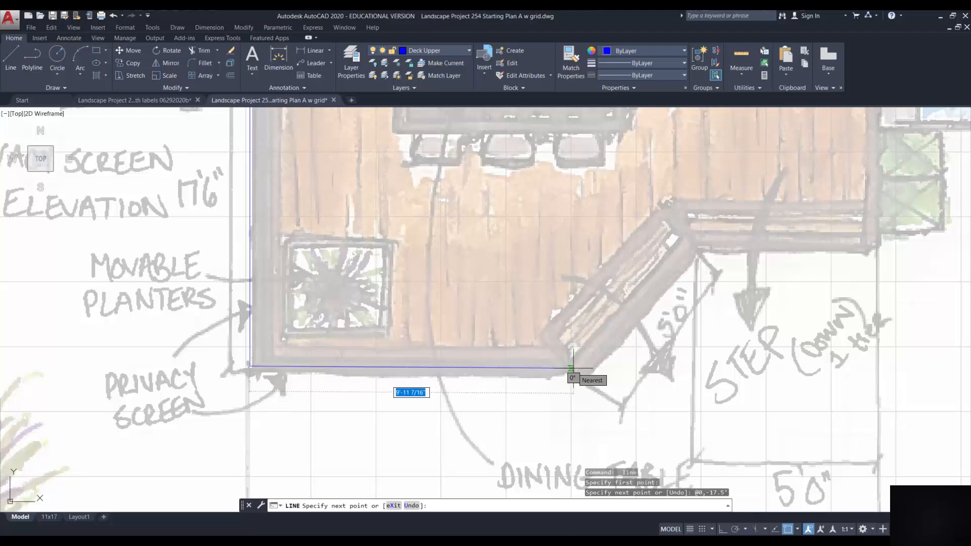
text(10)
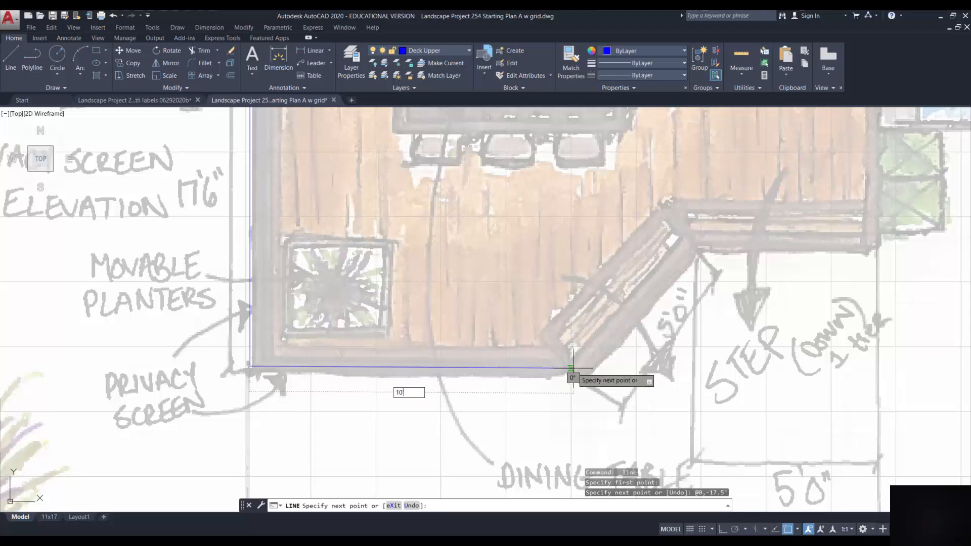
text(')
key(Return)
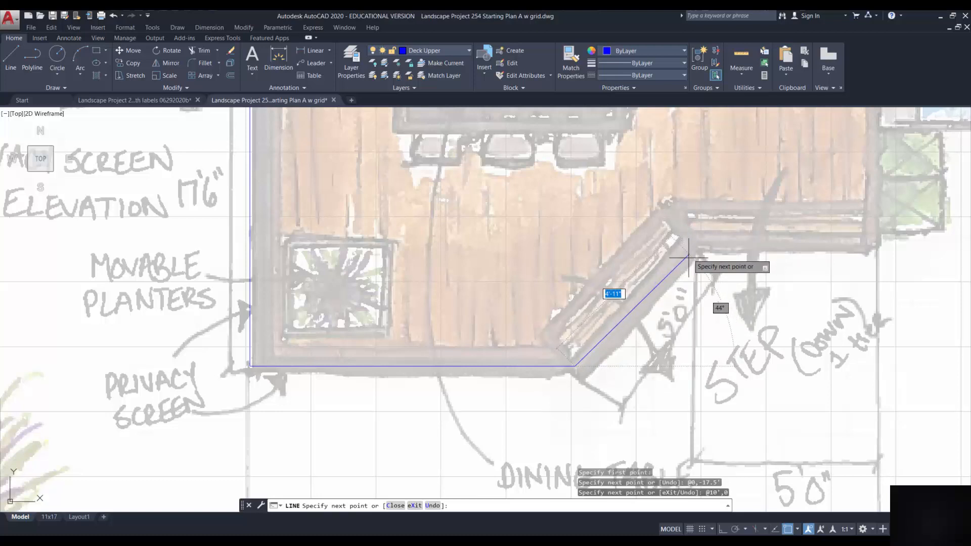
Finish the 10' edge and draw a 13' line due east from the kitchen bay's lower-right outer corner, using the relative offset 13',0.
key(Escape)
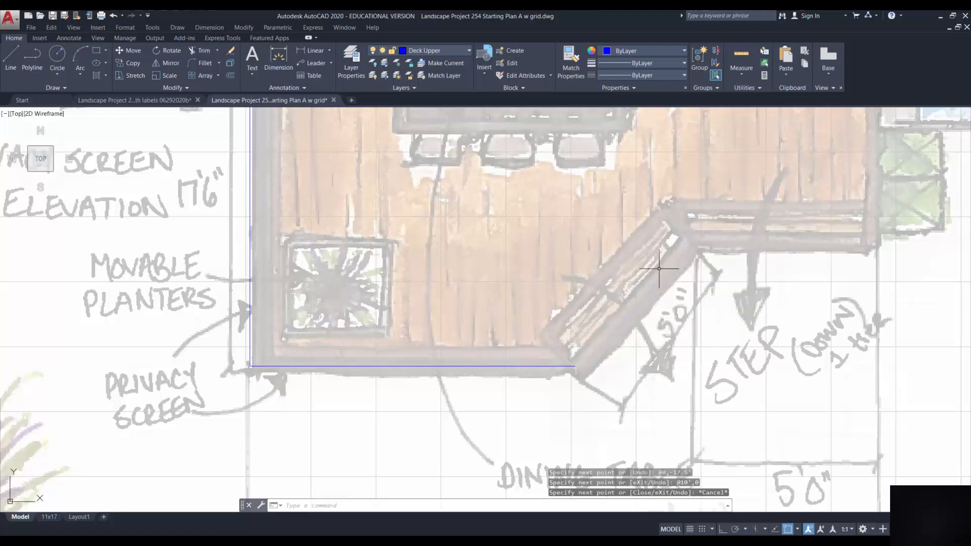
scroll(667, 253, down, 4)
mouse_move(654, 189)
middle_down()
mouse_move(644, 186)
mouse_move(450, 324)
mouse_move(439, 315)
middle_up()
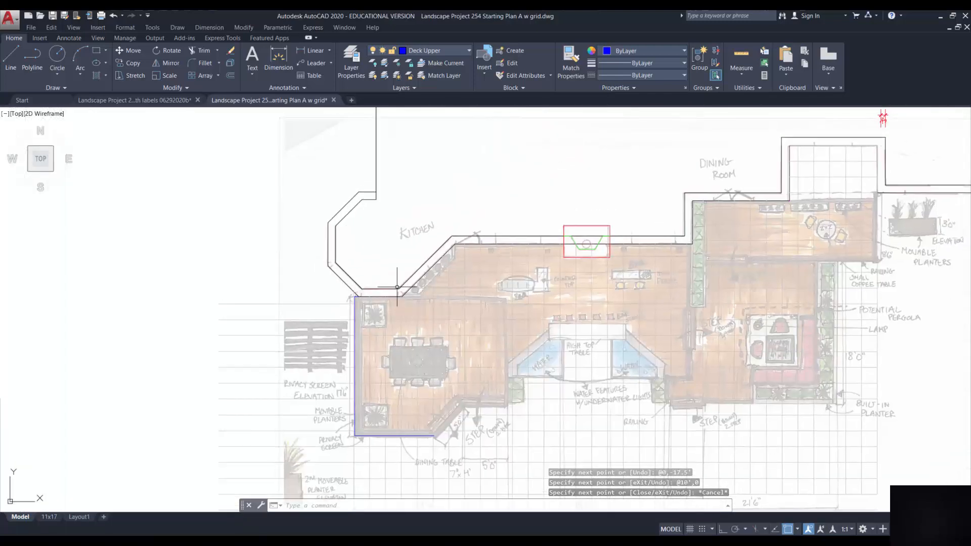
scroll(397, 290, up, 4)
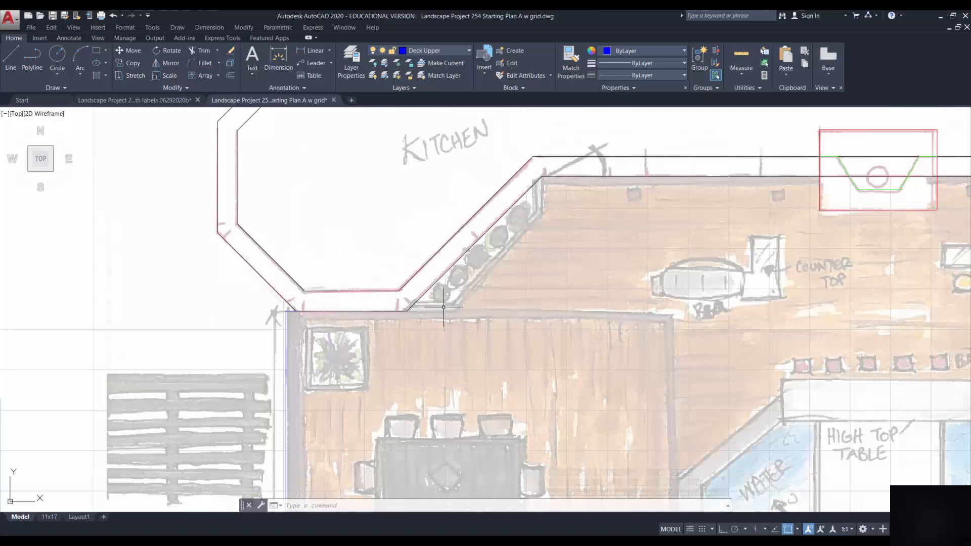
click(405, 311)
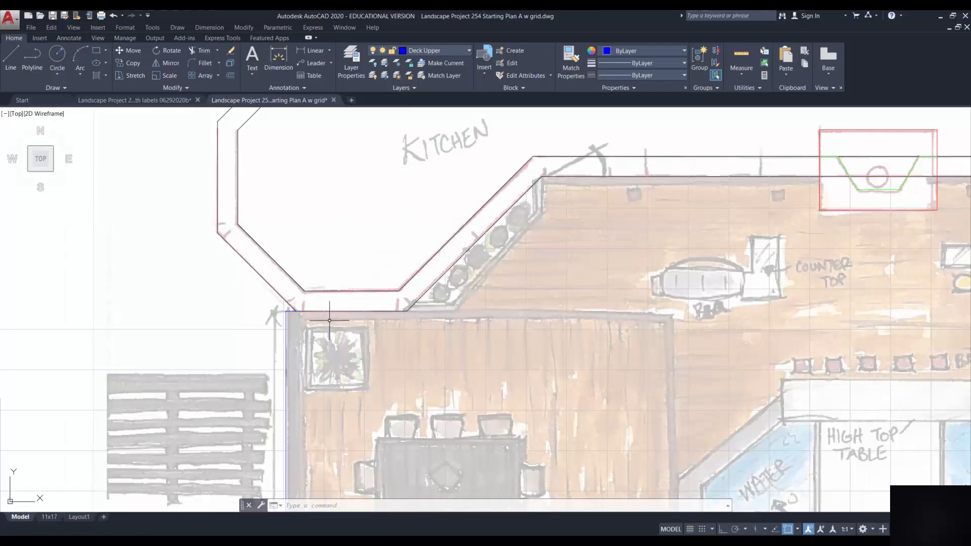
click(292, 311)
key(Return)
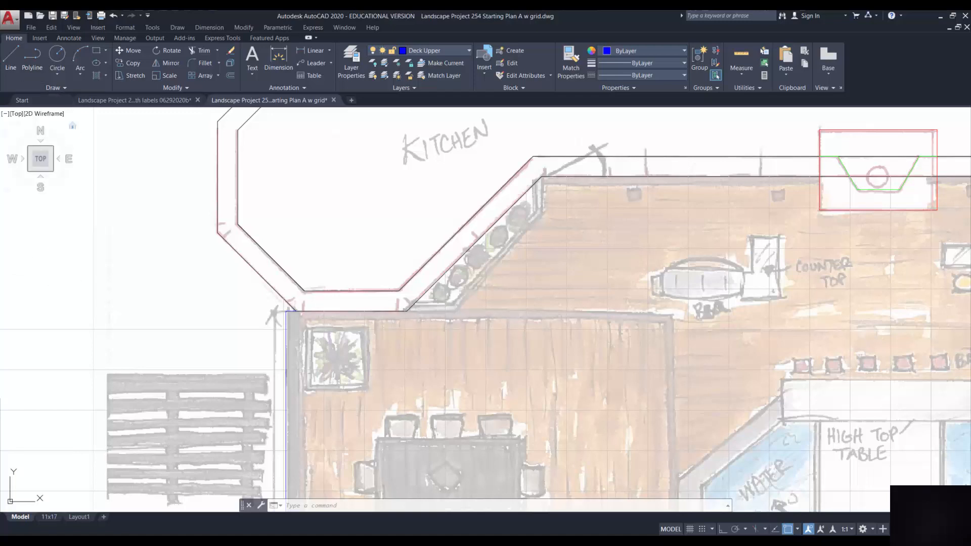
click(8, 61)
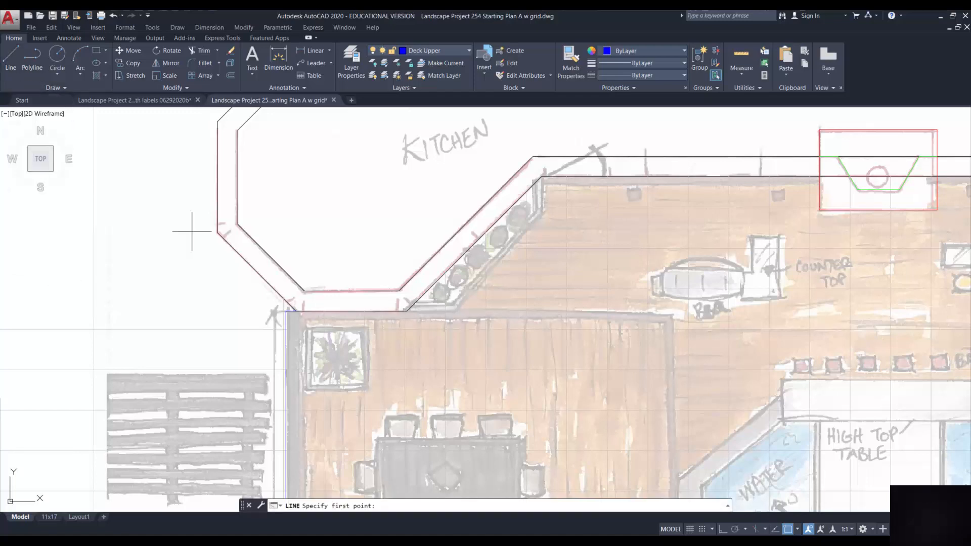
click(406, 311)
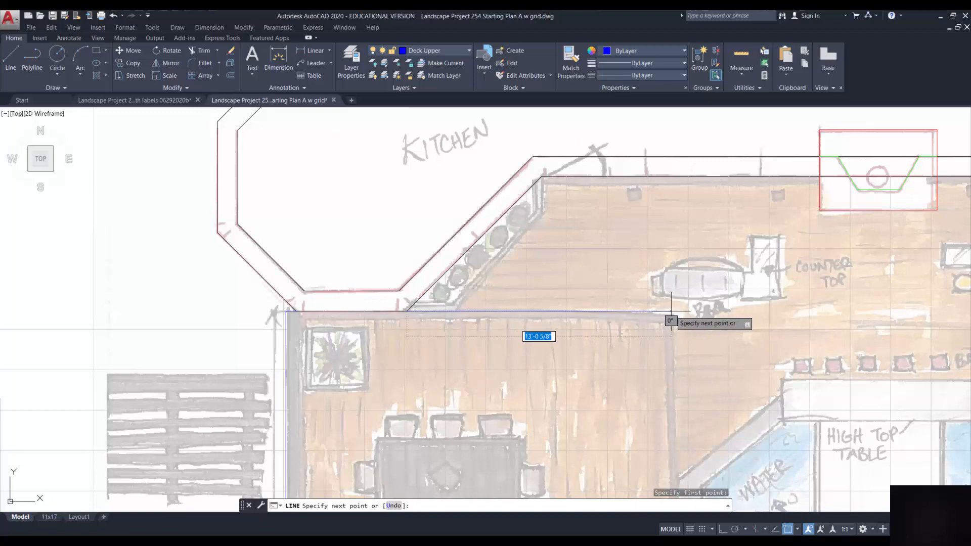
key(Tab)
text(0)
key(Return)
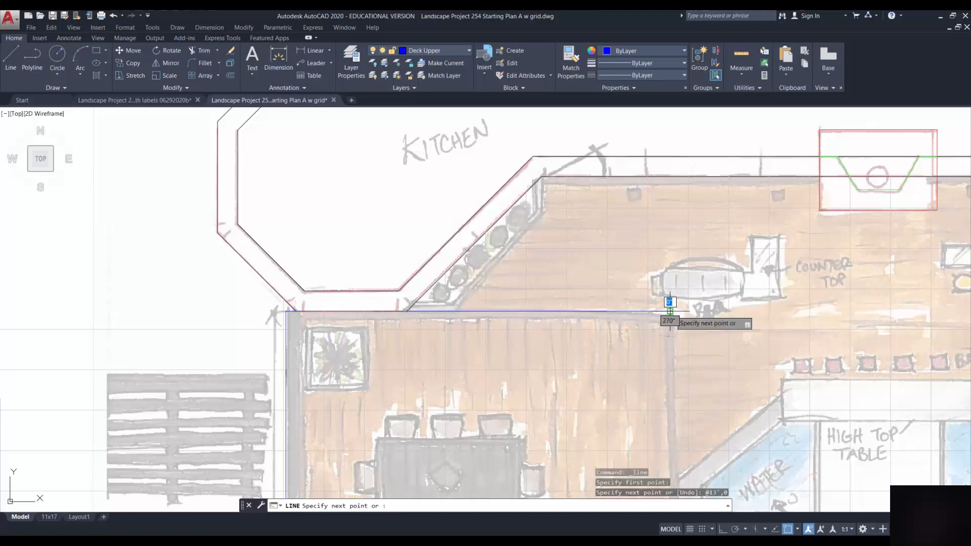
Continue from the 13' line's east end straight down 14' along the dining area's east side, using the relative offset 0,-14'.
scroll(652, 309, down, 4)
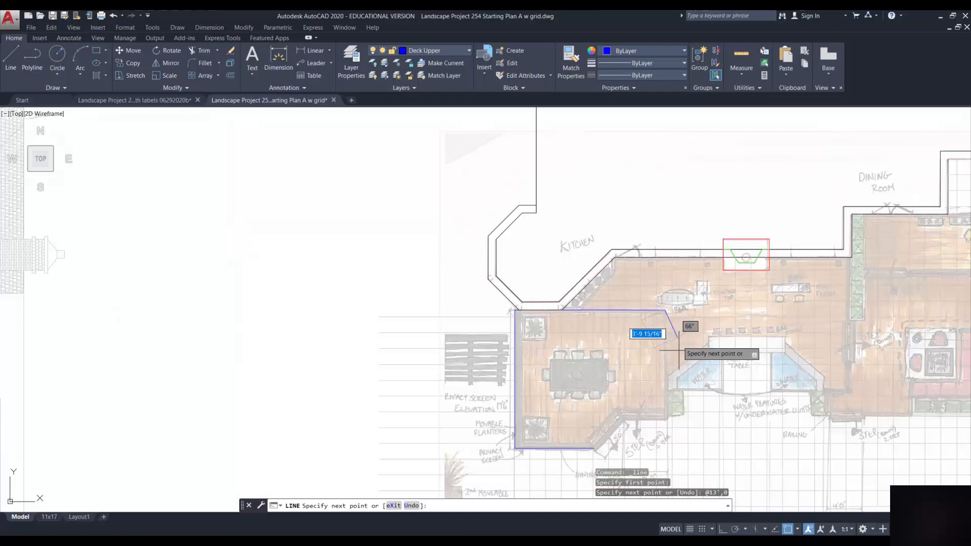
scroll(666, 420, up, 4)
scroll(667, 424, up, 2)
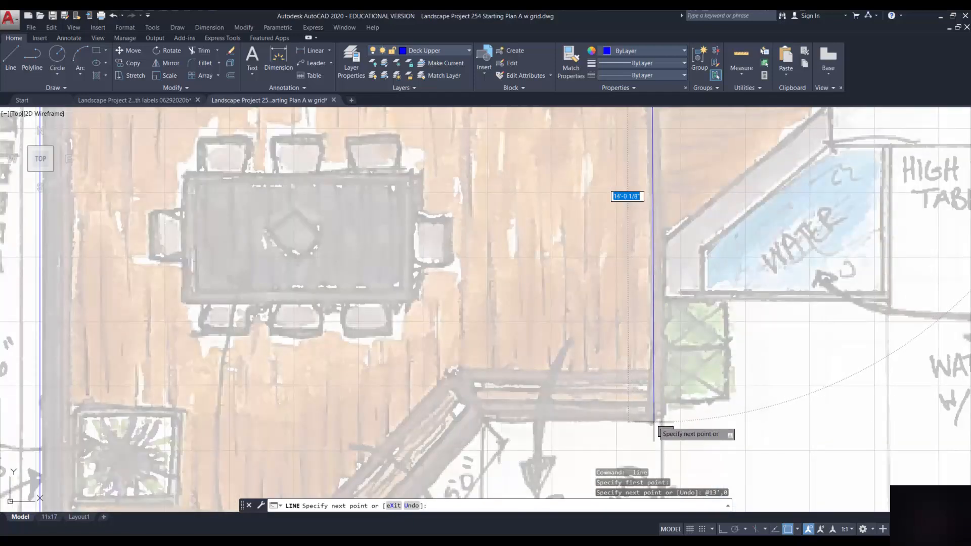
scroll(653, 421, down, 2)
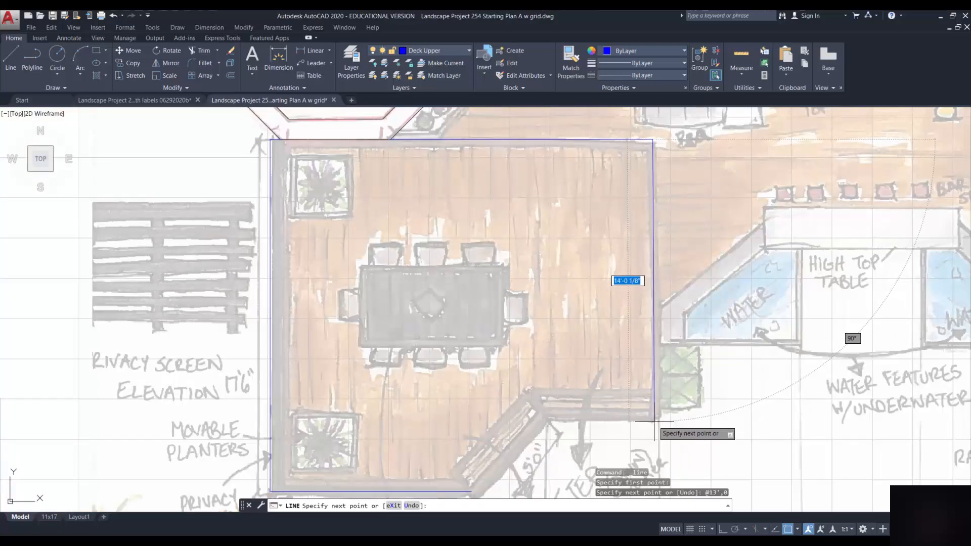
text(0,-1)
text(4')
key(Return)
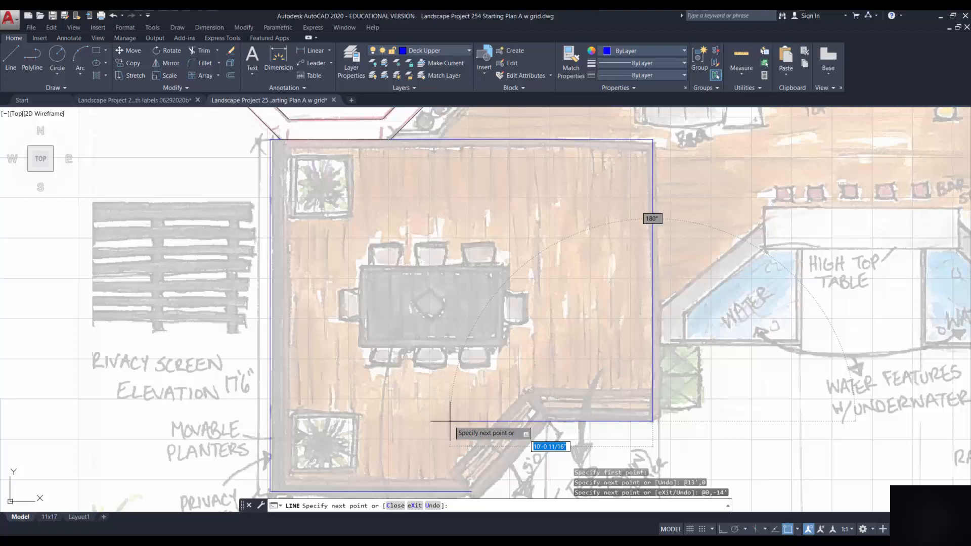
Continue the outline 10' due west past the angled step, using the relative offset -10',0, and end the line.
text(-10)
key(Tab)
key(Return)
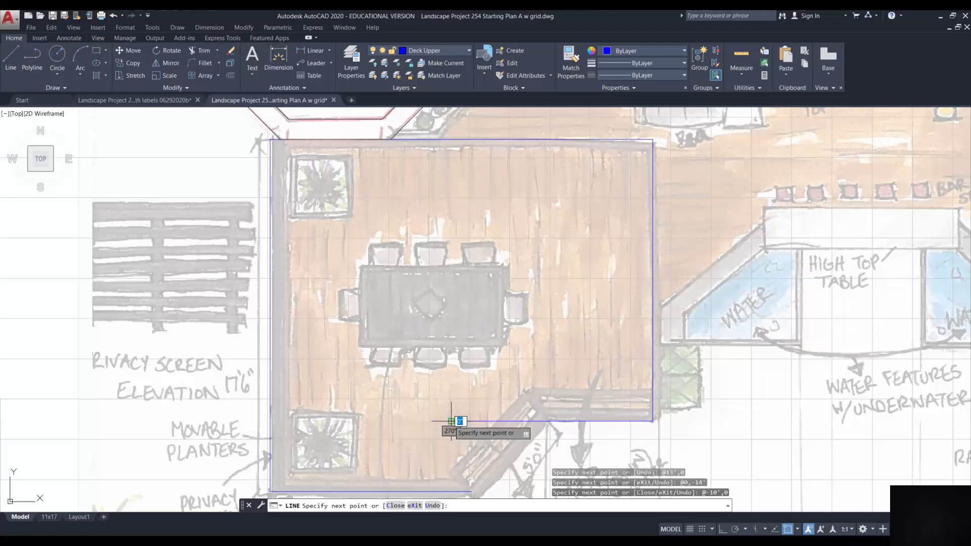
key(Return)
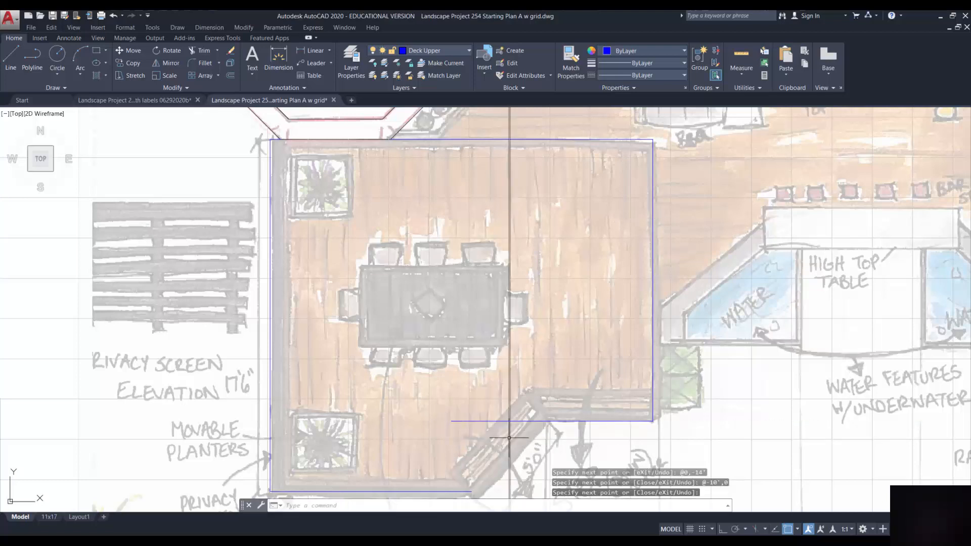
Draw a 6' line at 45° along the angled step, starting from the east end of the dining area's lower 10' edge.
mouse_move(494, 429)
middle_down()
mouse_move(434, 381)
mouse_move(397, 423)
middle_up()
click(10, 56)
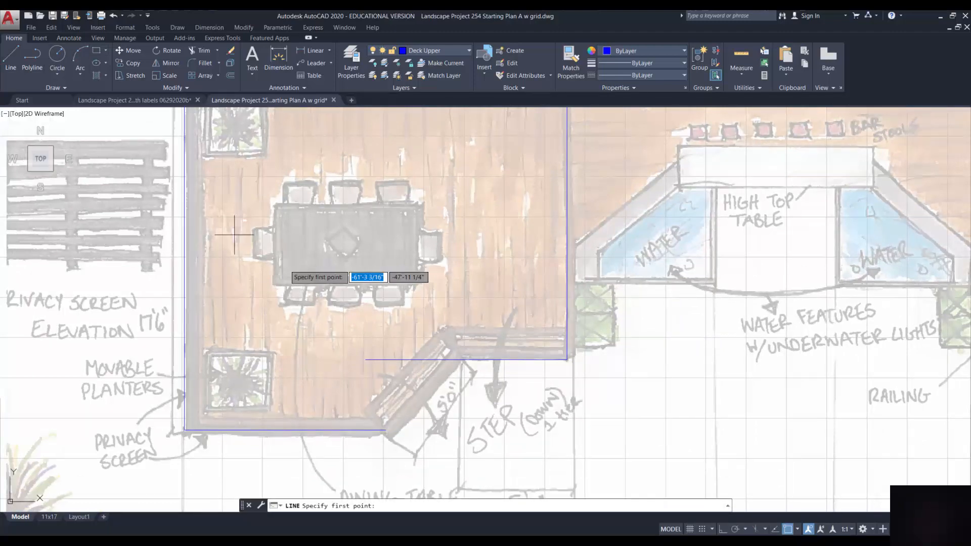
click(386, 430)
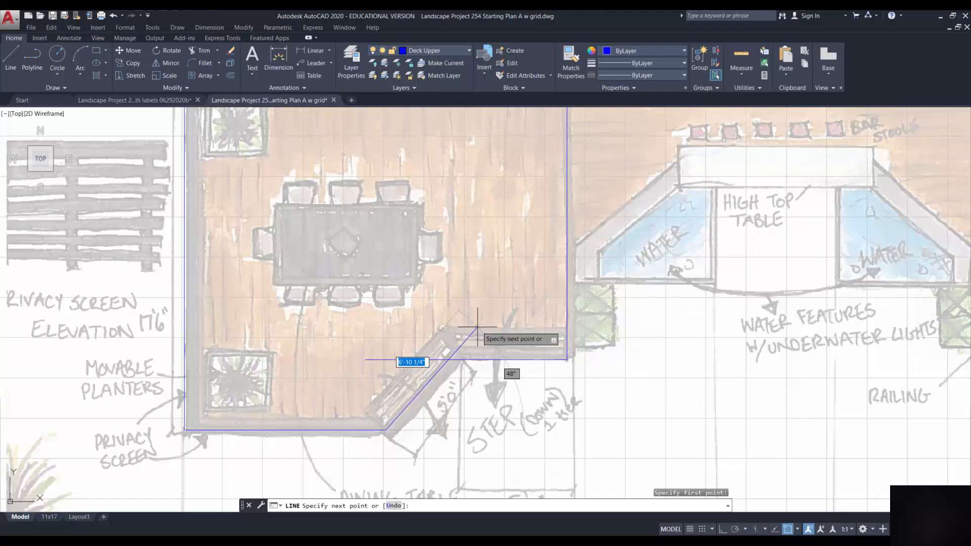
key(F8)
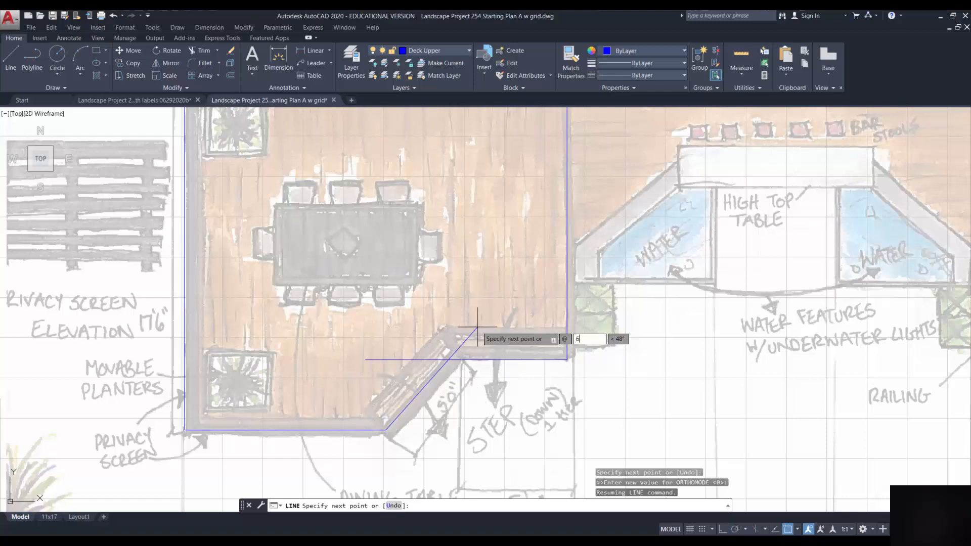
text(6')
key(Tab)
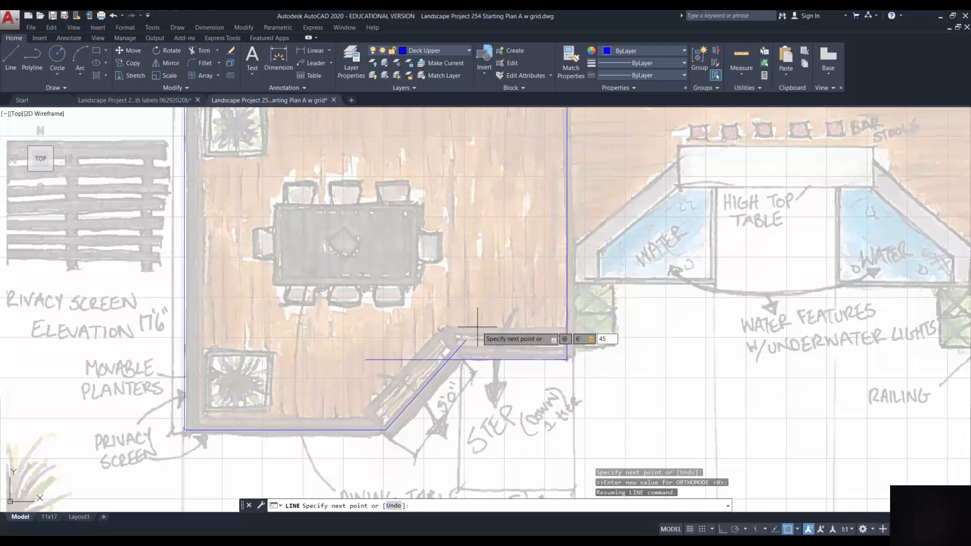
key(Return)
key(Return)
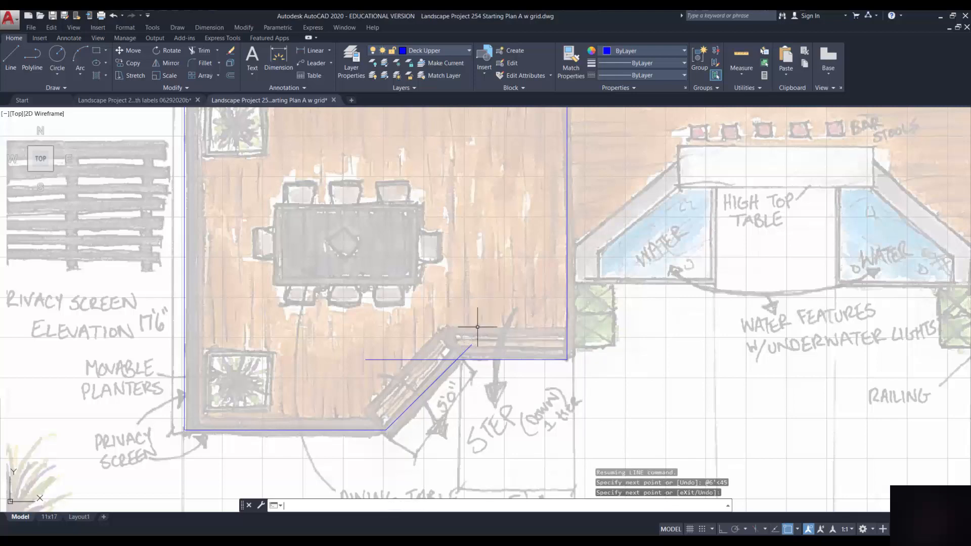
Trim the overshooting ends of the horizontal and 45° step lines back to their intersection.
click(205, 50)
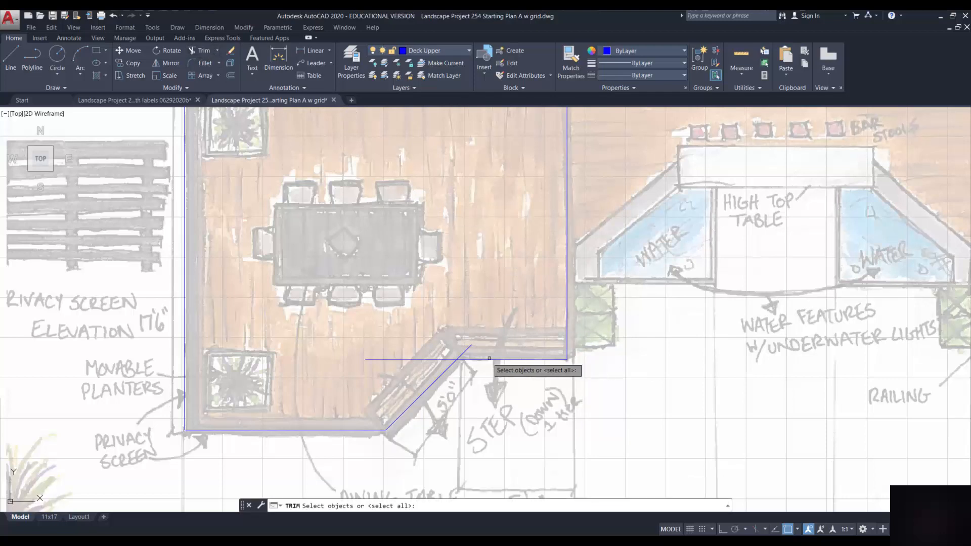
click(449, 361)
key(Return)
click(460, 355)
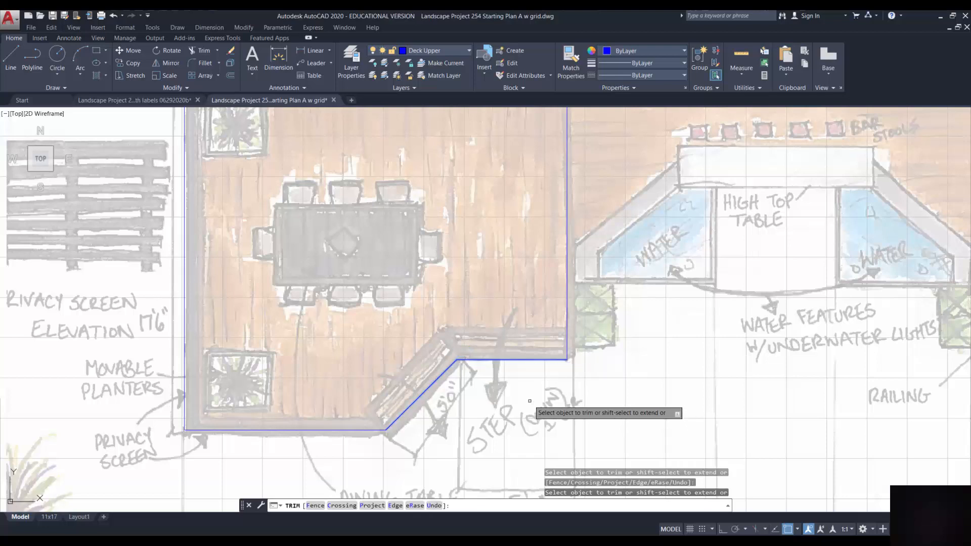
key(Escape)
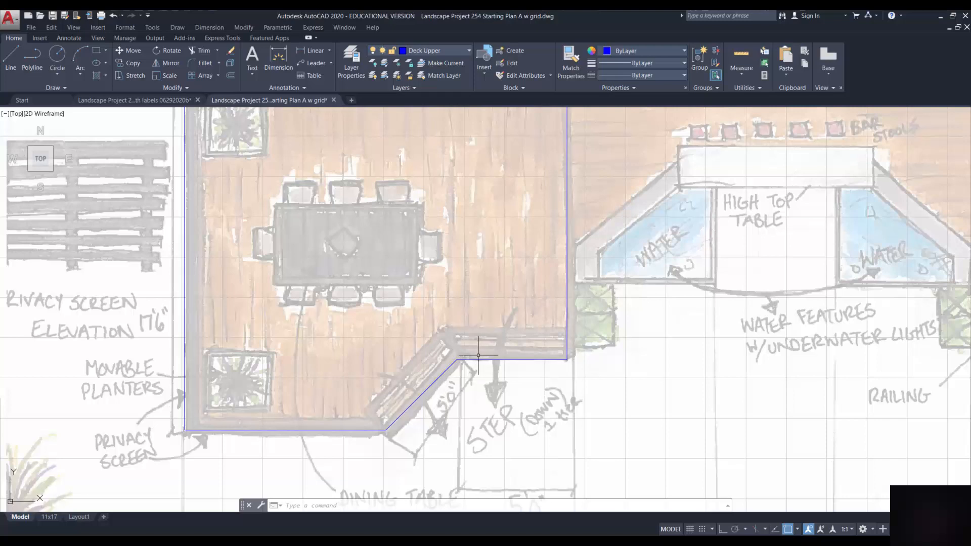
Offset the horizontal step edge upward into the deck twice, 11" each time, for the stair treads.
scroll(478, 355, down, 4)
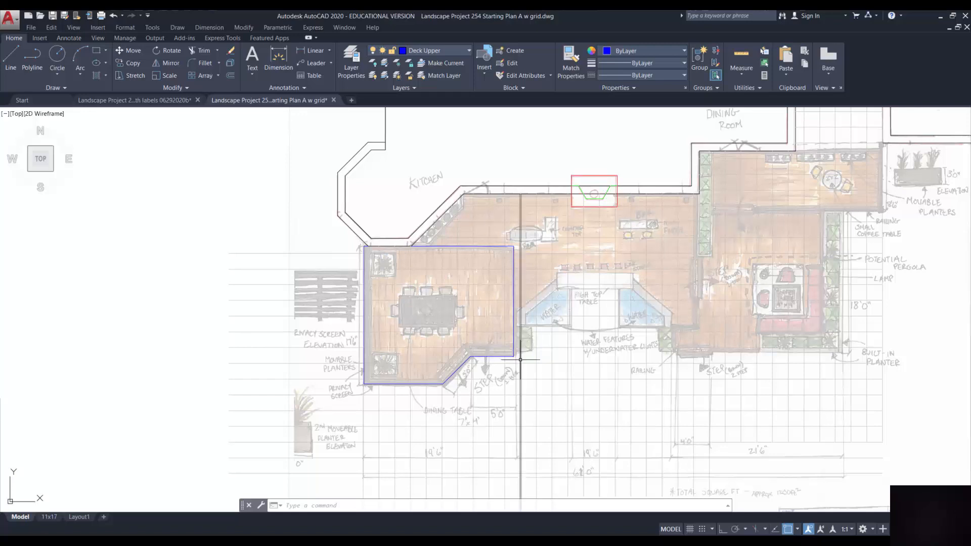
scroll(468, 364, up, 4)
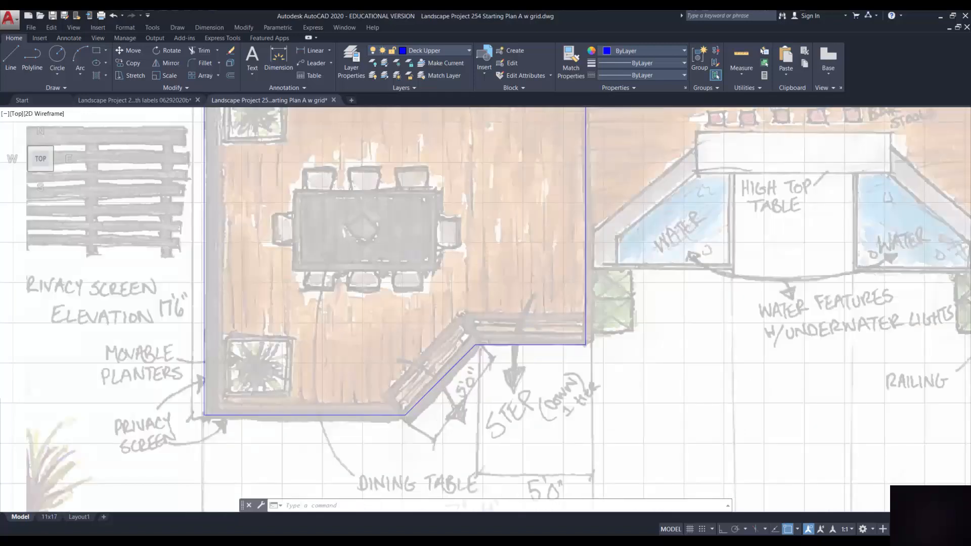
scroll(465, 364, up, 2)
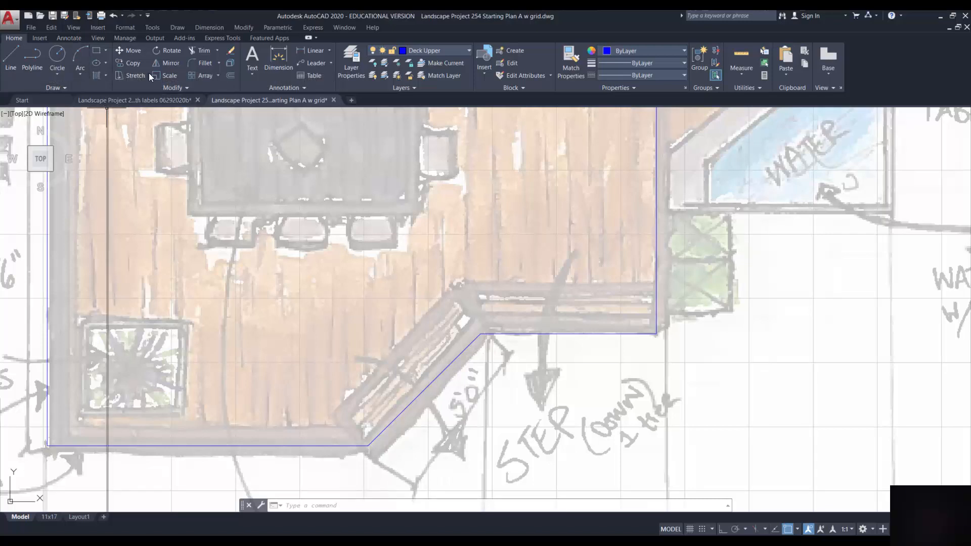
click(230, 75)
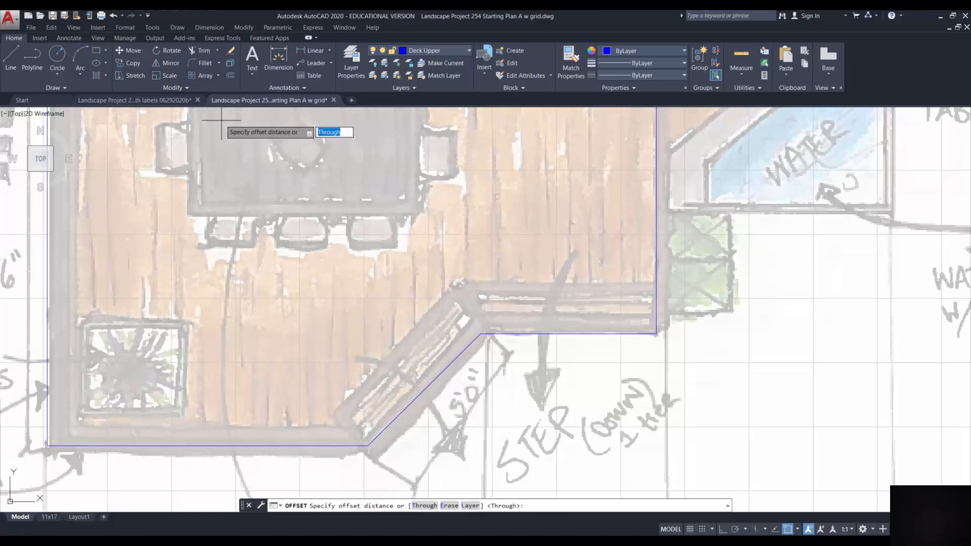
text(11)
key(Return)
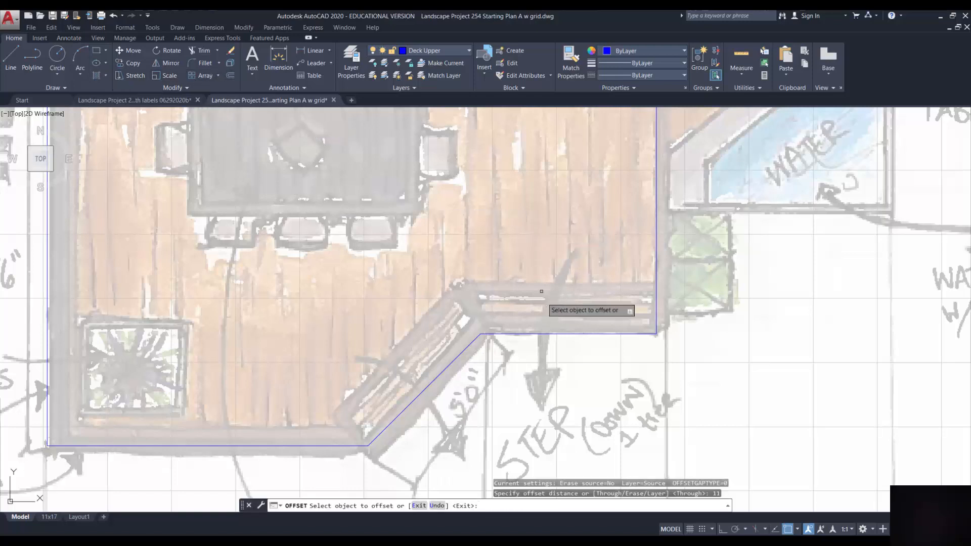
click(545, 334)
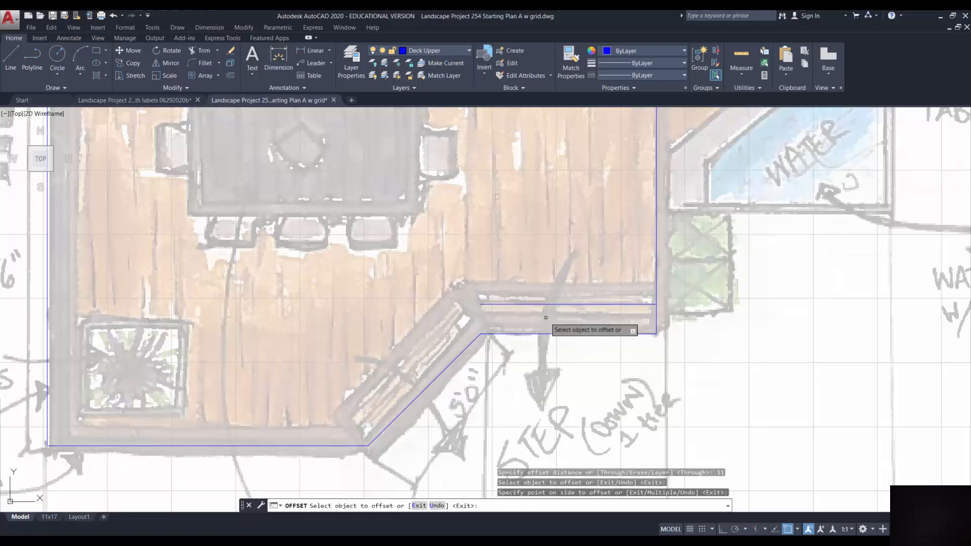
click(542, 304)
click(538, 282)
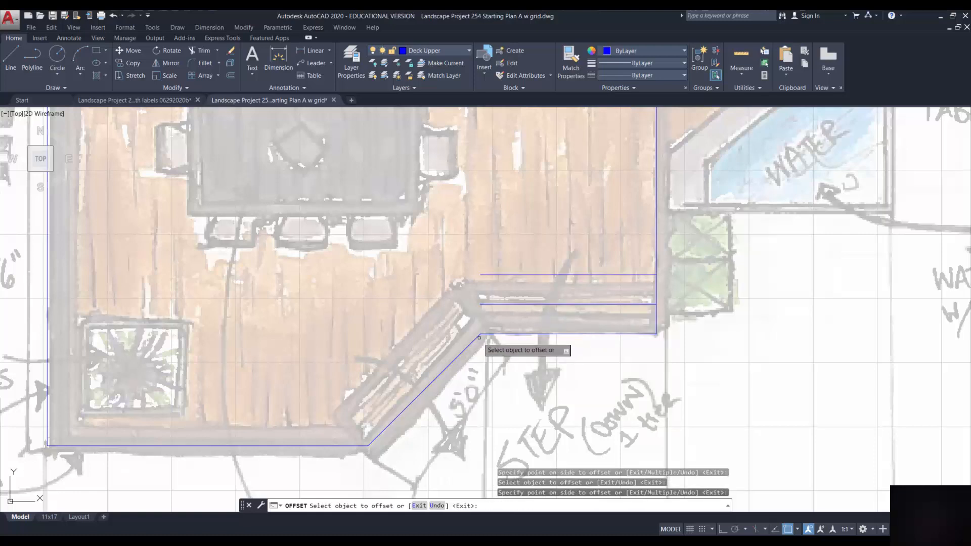
Offset the angled step edge toward the dining table twice at the same 11" spacing.
click(467, 345)
click(450, 335)
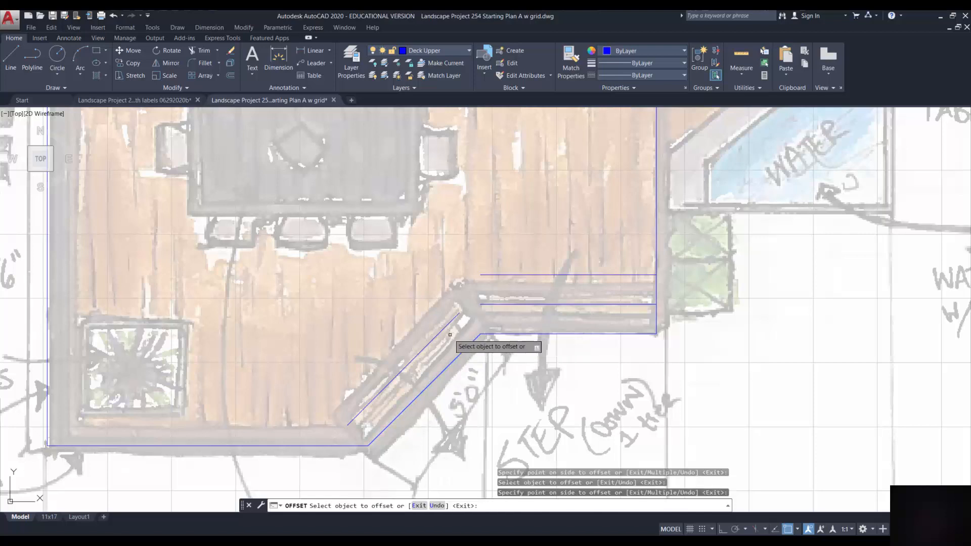
click(441, 332)
click(432, 324)
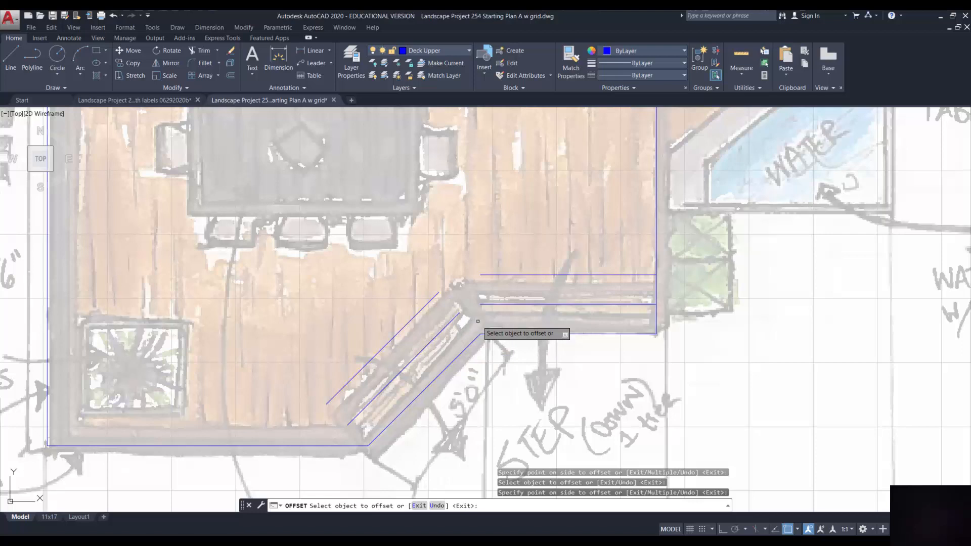
Fillet each horizontal tread line with its matching angled tread line so both pairs meet in sharp corners.
click(203, 62)
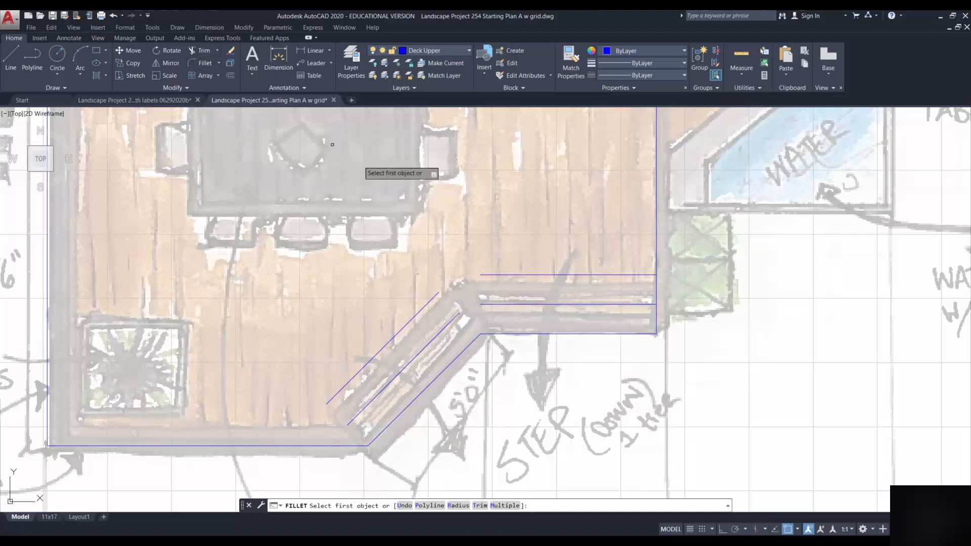
click(499, 304)
click(452, 320)
key(Return)
click(506, 274)
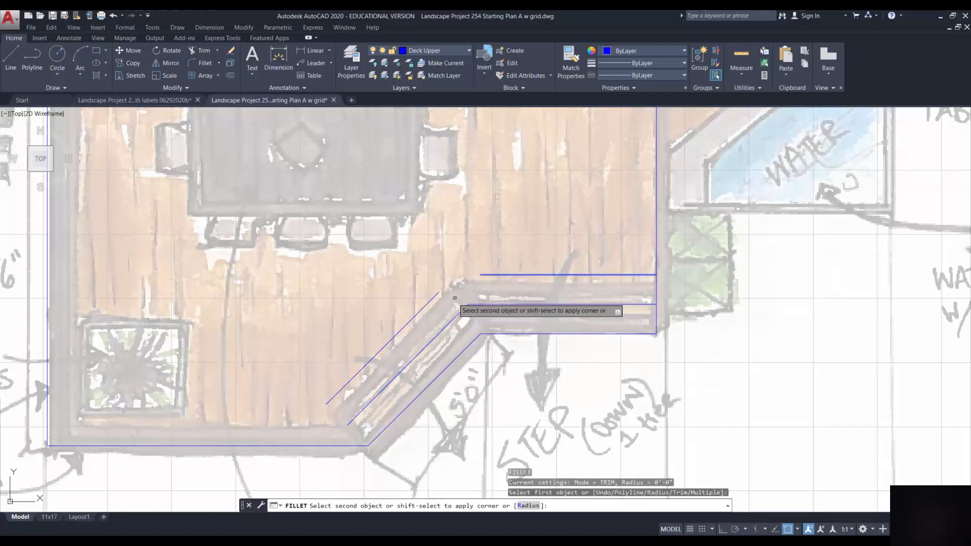
click(435, 296)
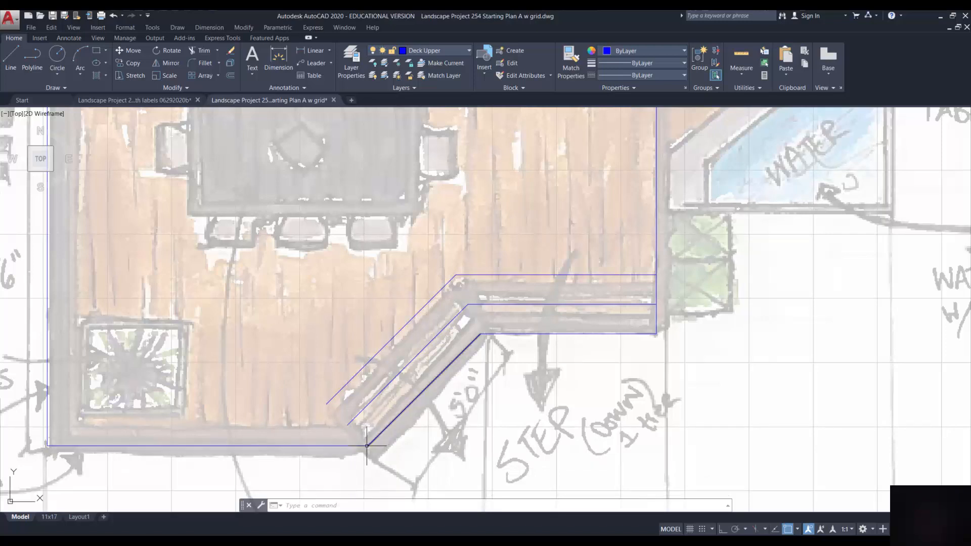
Draw a vertical line 4' straight up from the lower end of the angled step edge.
click(12, 56)
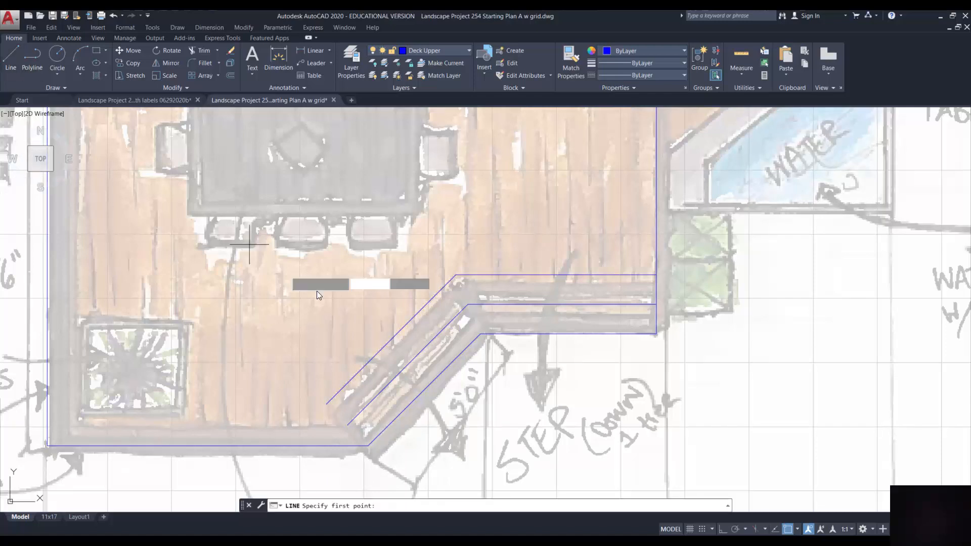
click(368, 446)
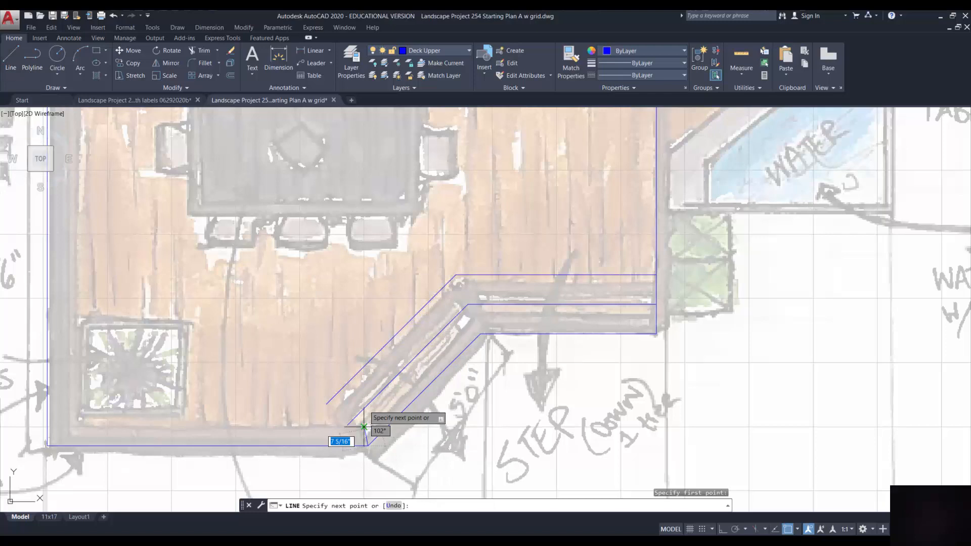
click(364, 314)
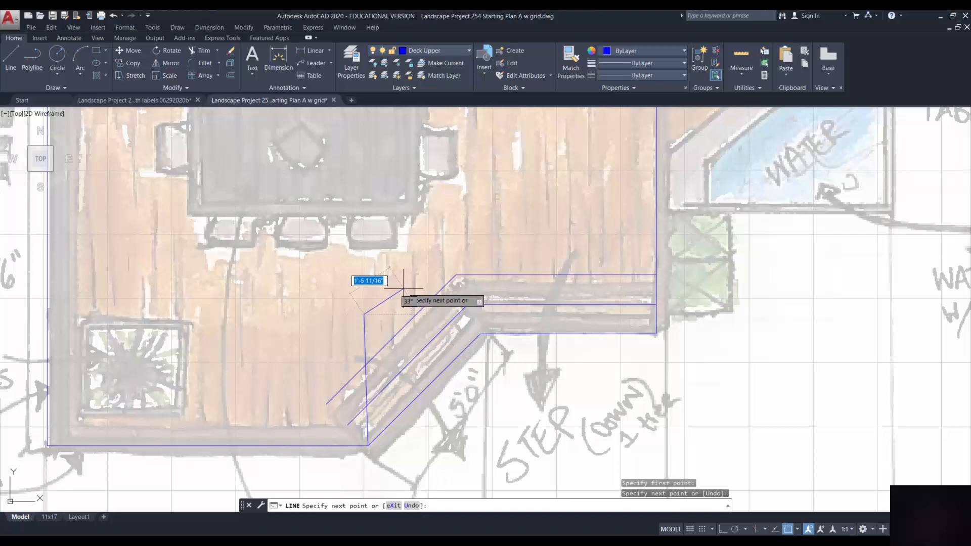
text(u)
key(Return)
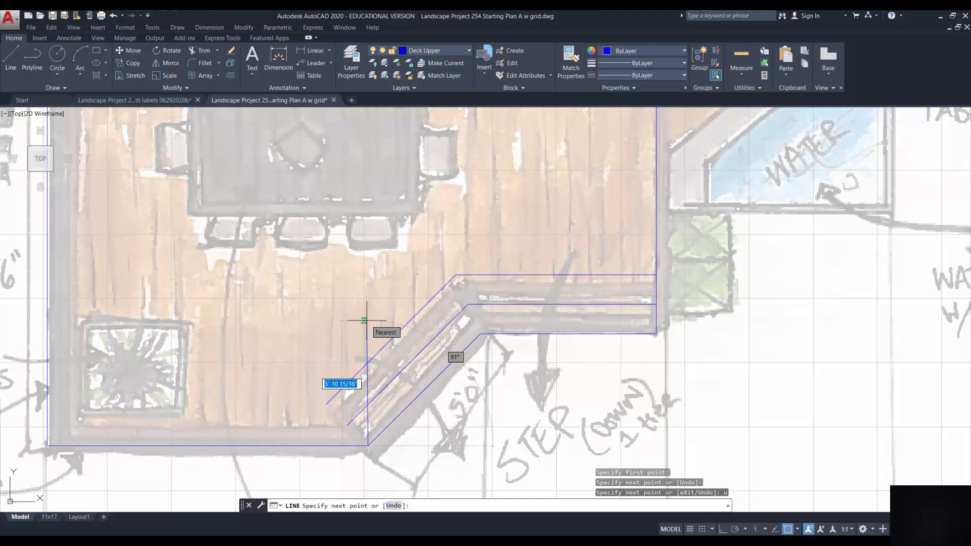
text(0,4')
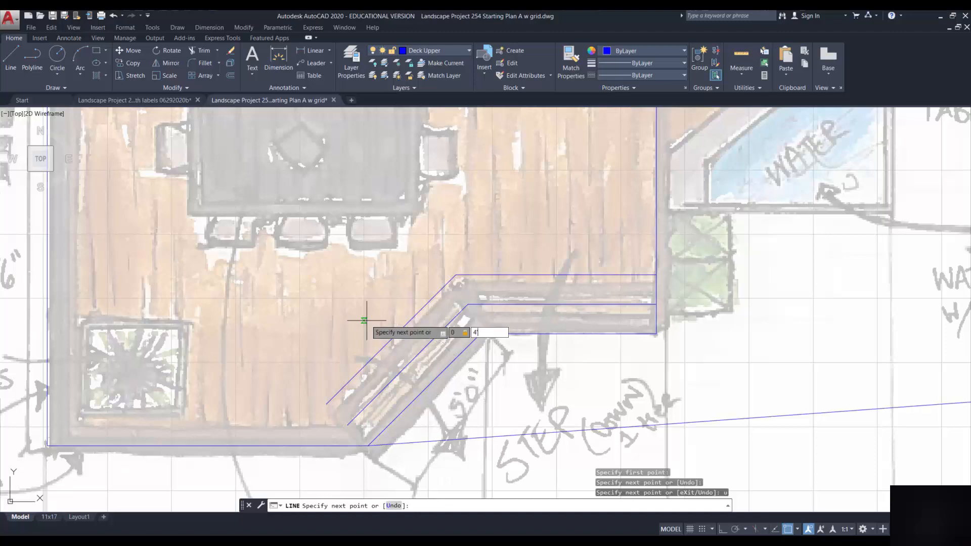
key(Return)
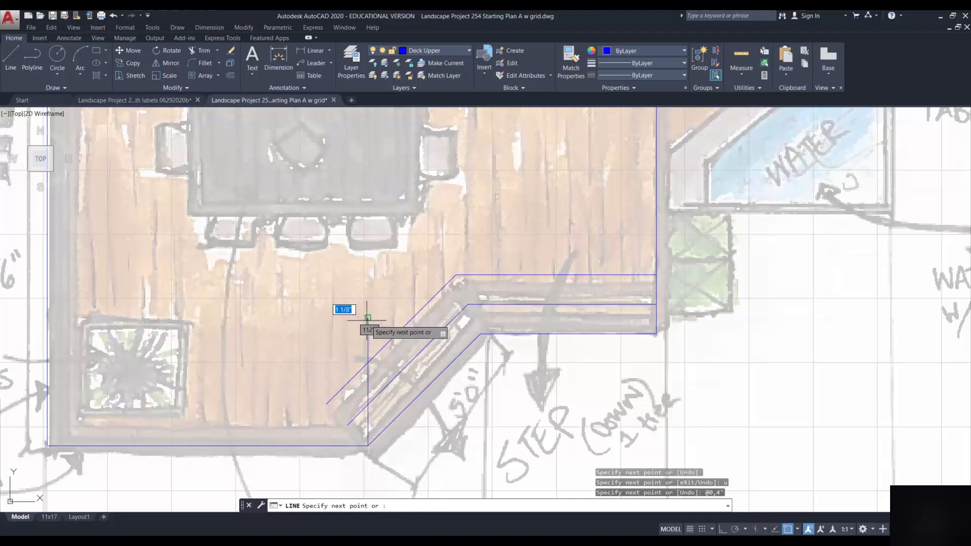
key(Return)
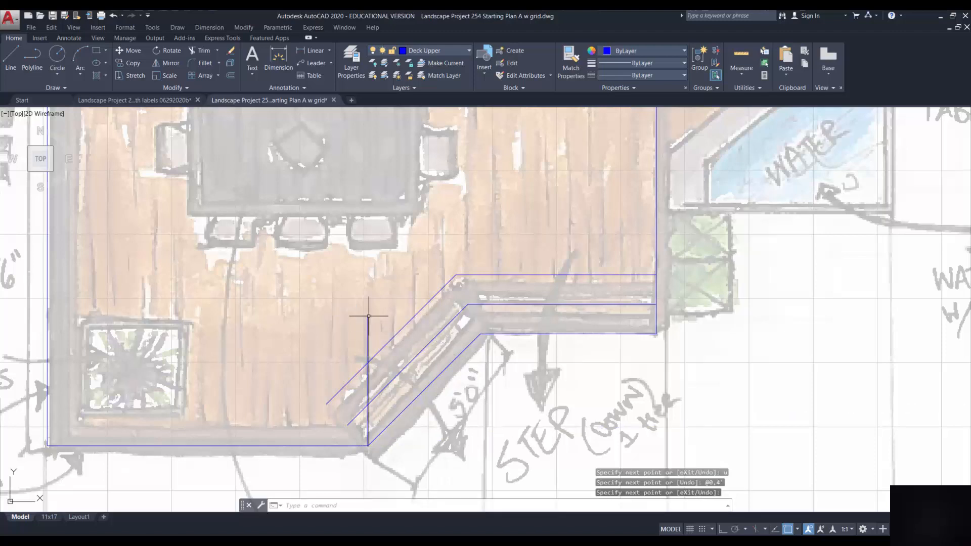
Trim the overshooting ends of the new vertical line and both angled tread lines back to where they meet.
click(203, 50)
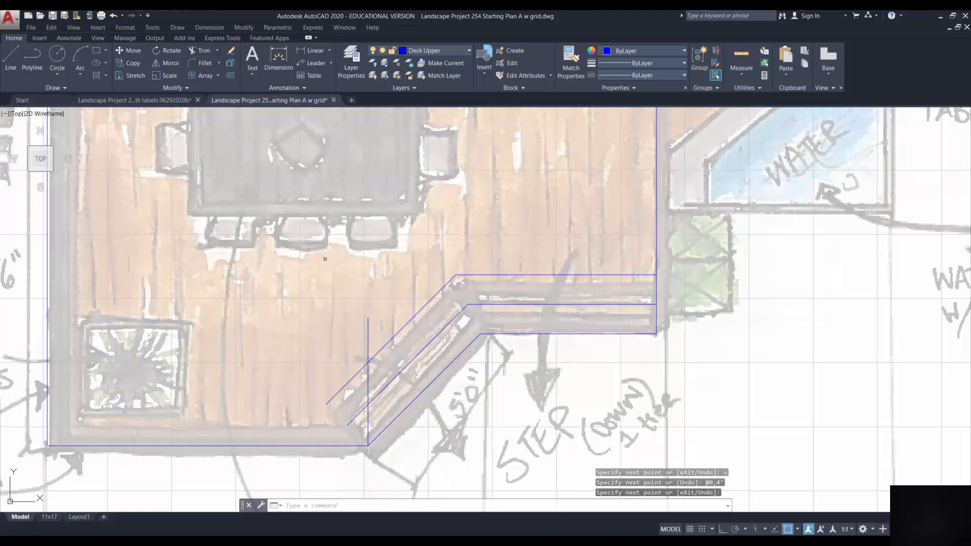
click(368, 389)
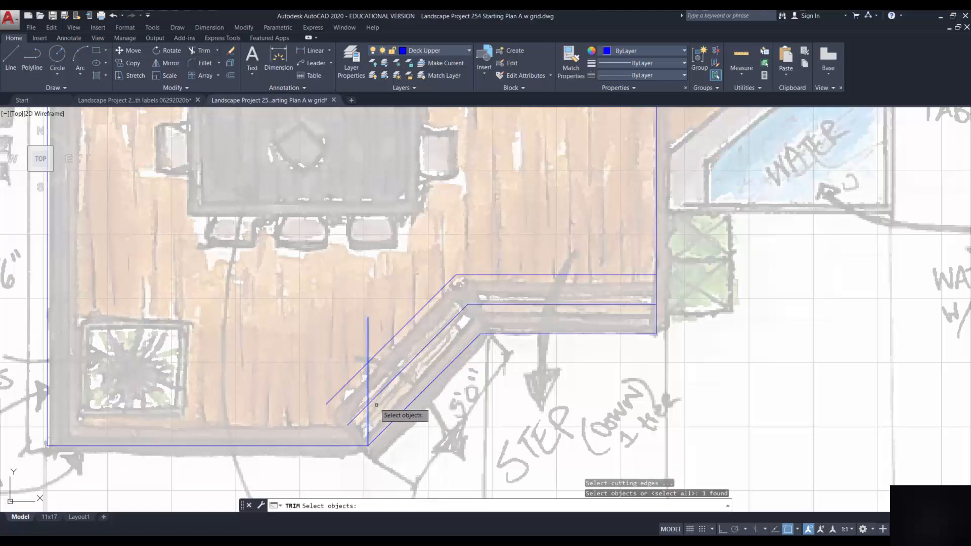
click(376, 397)
click(373, 356)
key(Return)
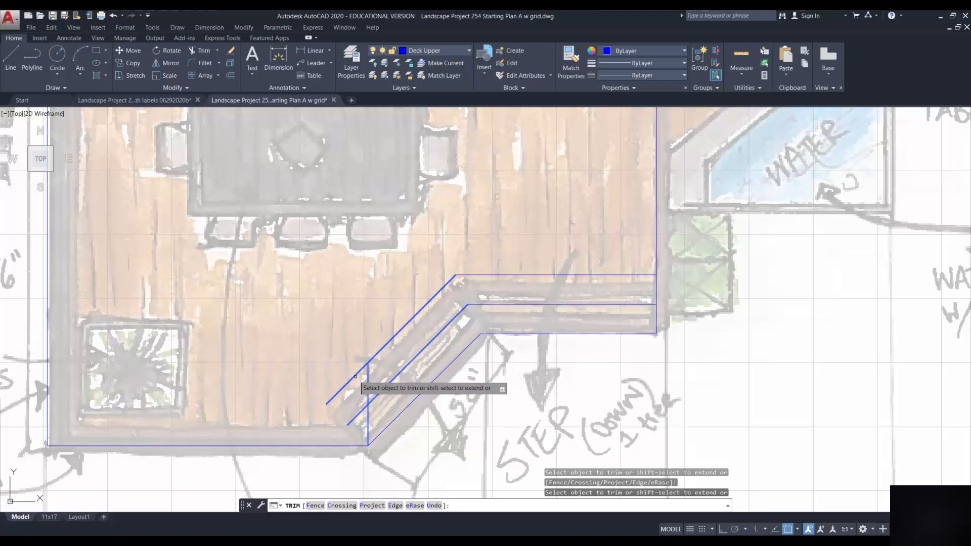
click(353, 376)
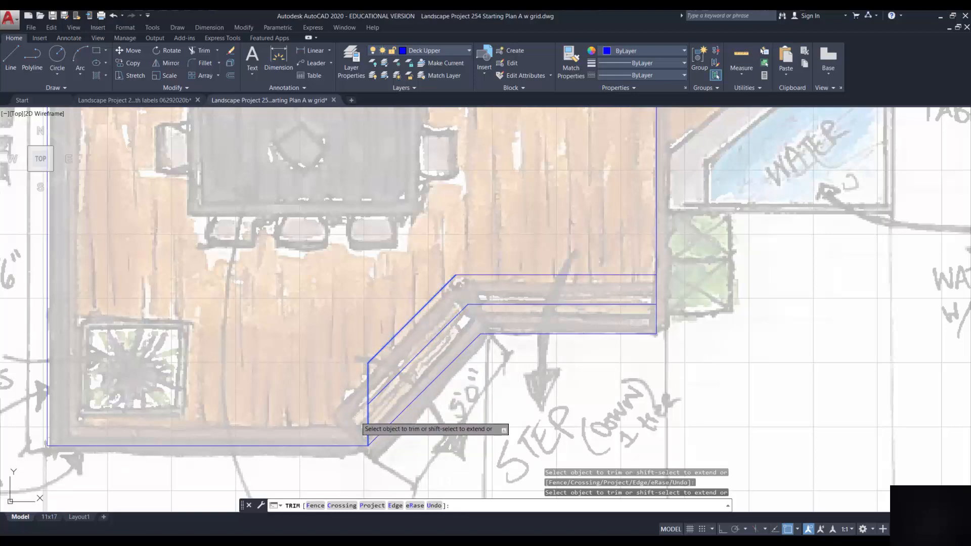
click(356, 416)
key(Escape)
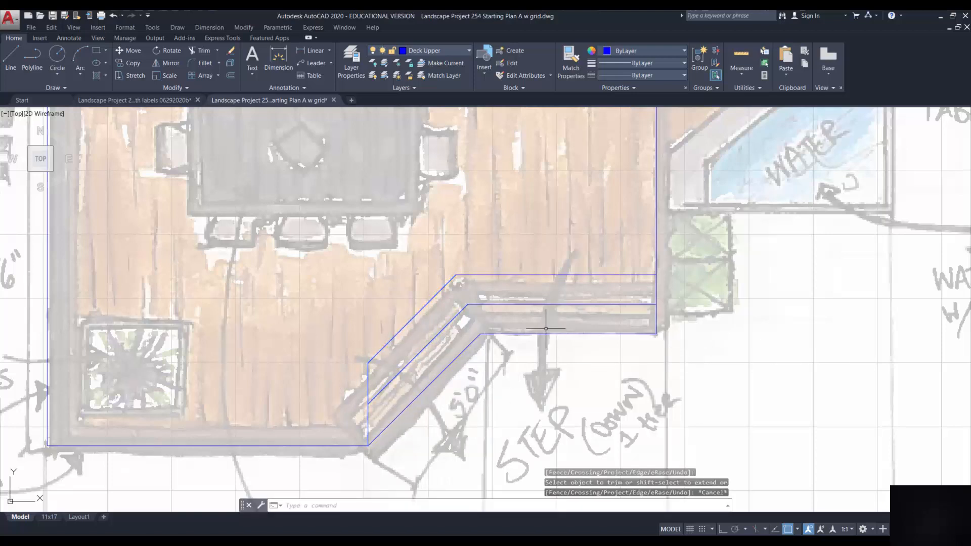
Trace a closed polyline around the deck corners, following the innermost tread line so the steps stay outside it.
scroll(487, 303, down, 4)
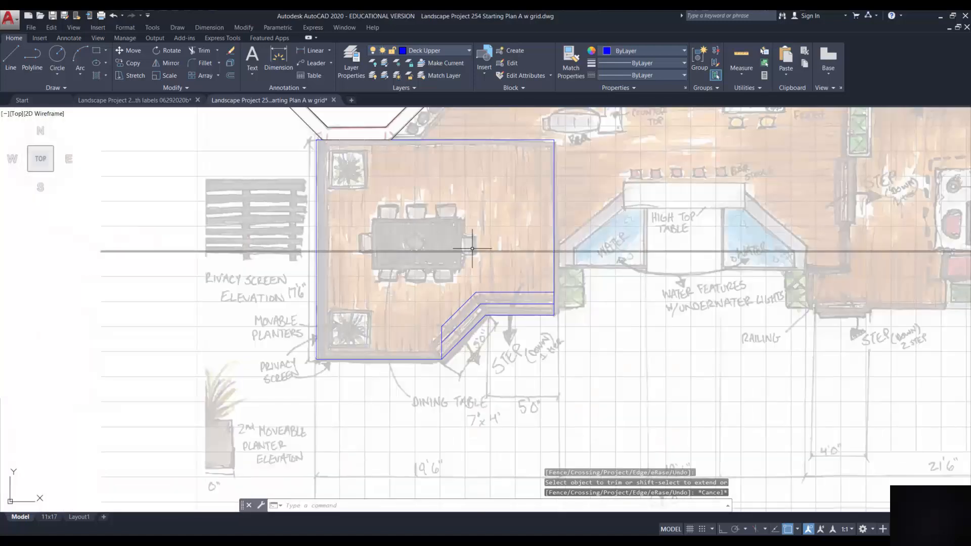
middle_drag(470, 245, 402, 346)
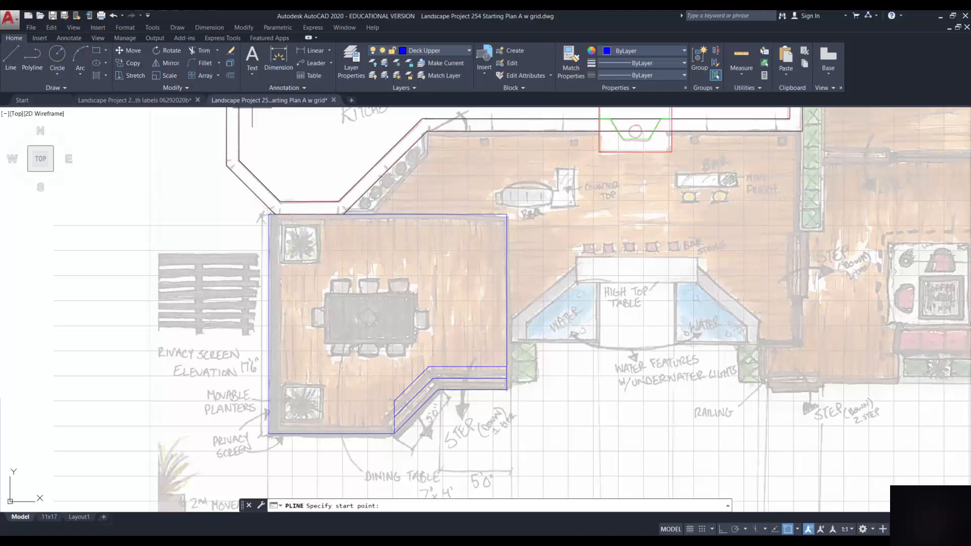
click(268, 214)
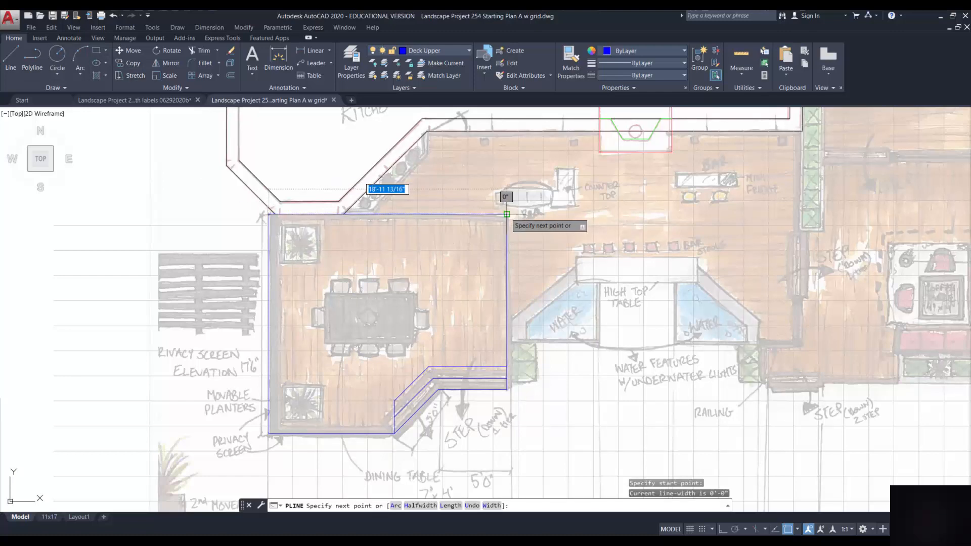
click(506, 214)
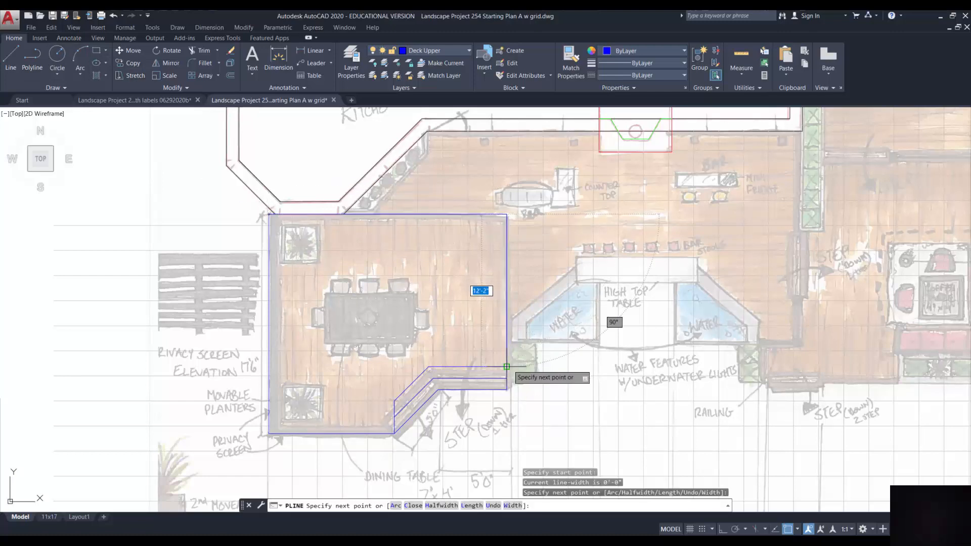
click(506, 366)
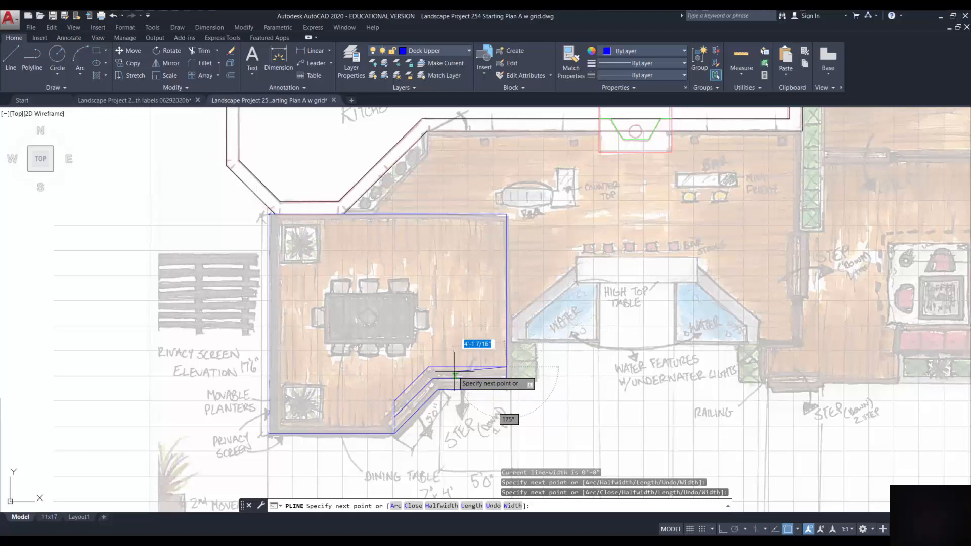
click(429, 367)
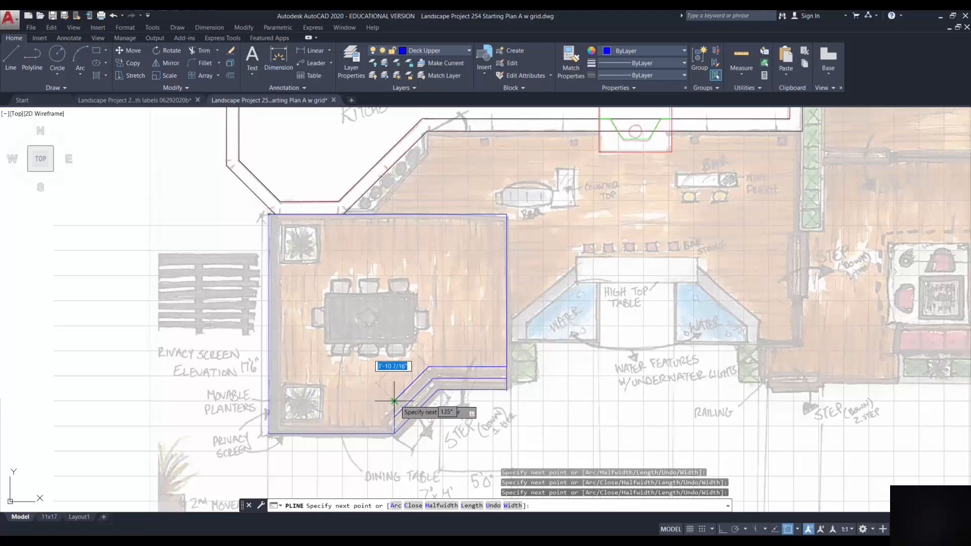
click(394, 401)
click(331, 443)
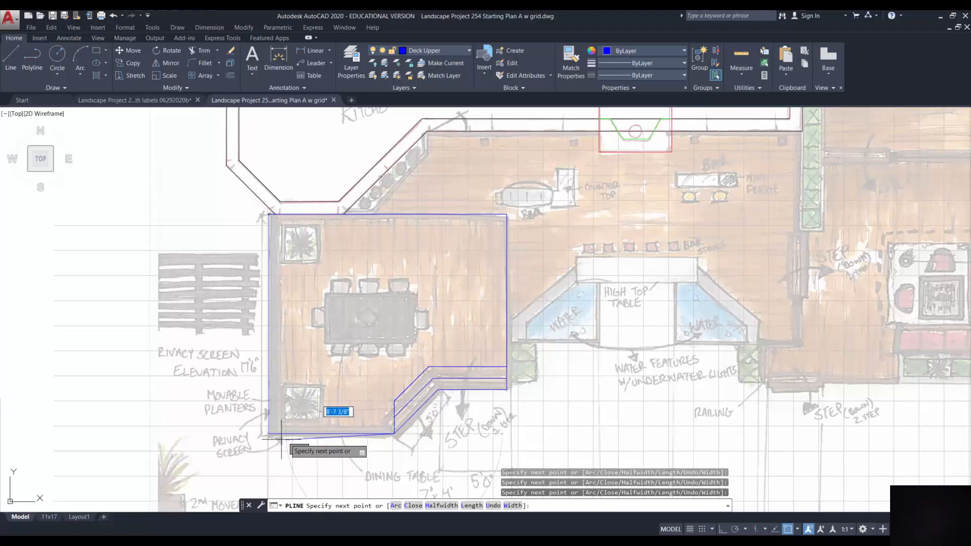
click(268, 434)
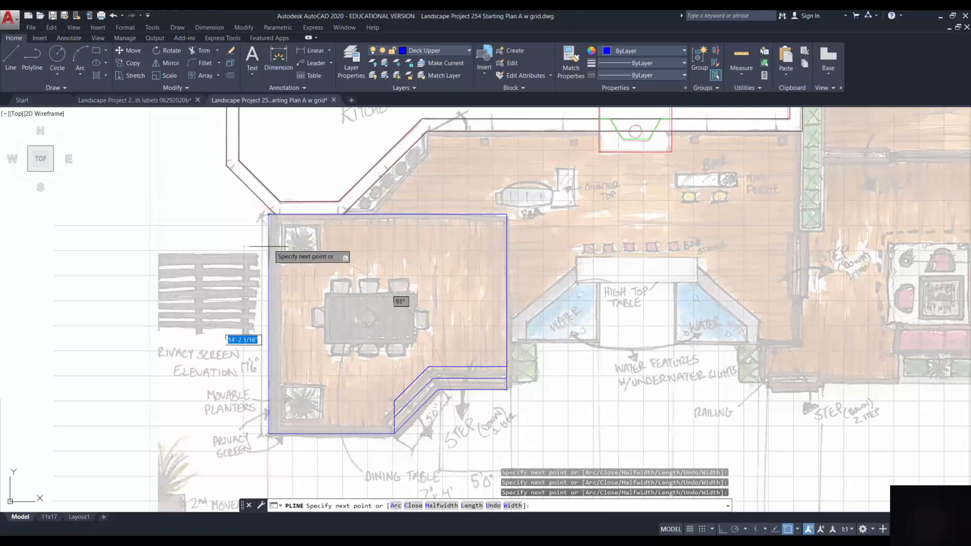
click(268, 214)
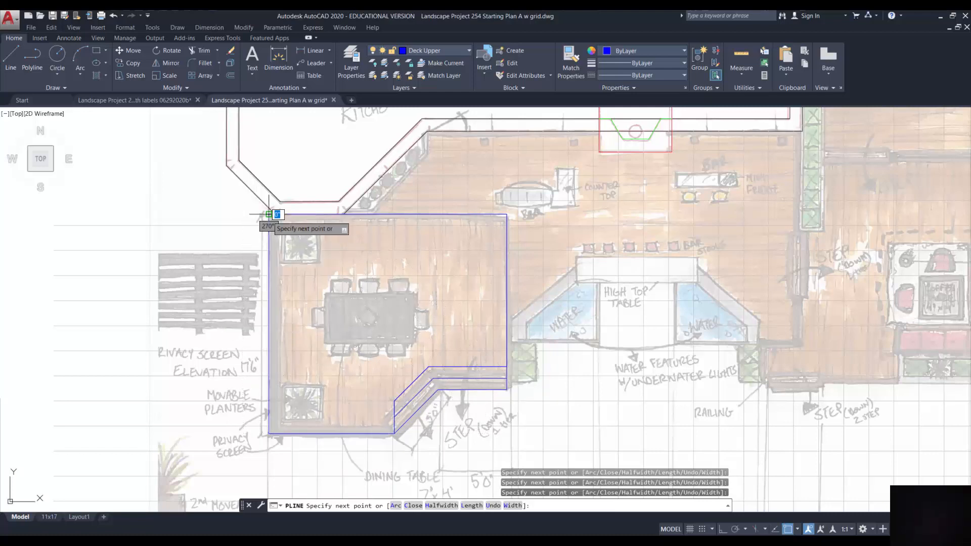
key(Return)
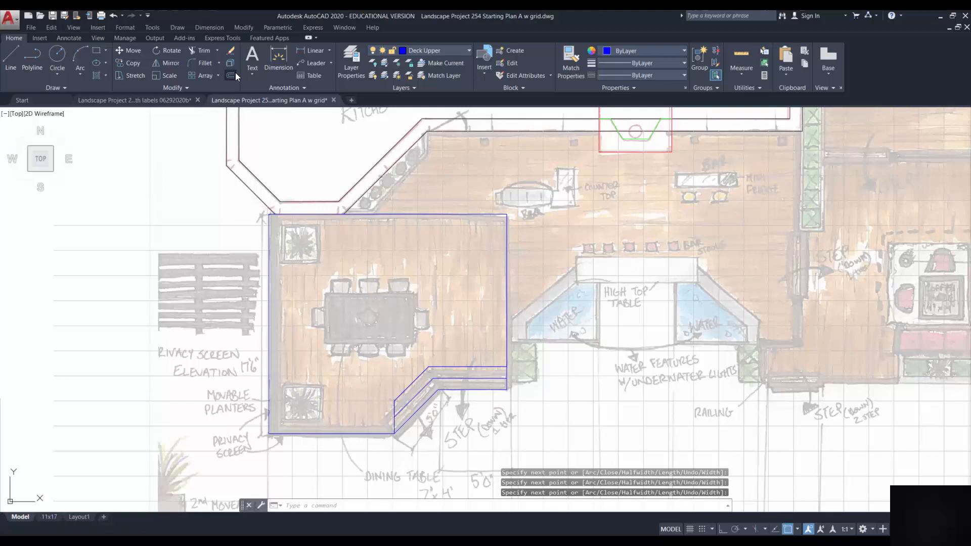
Offset the traced deck polyline 5.5" inward to form the deck's border.
click(234, 74)
key(Return)
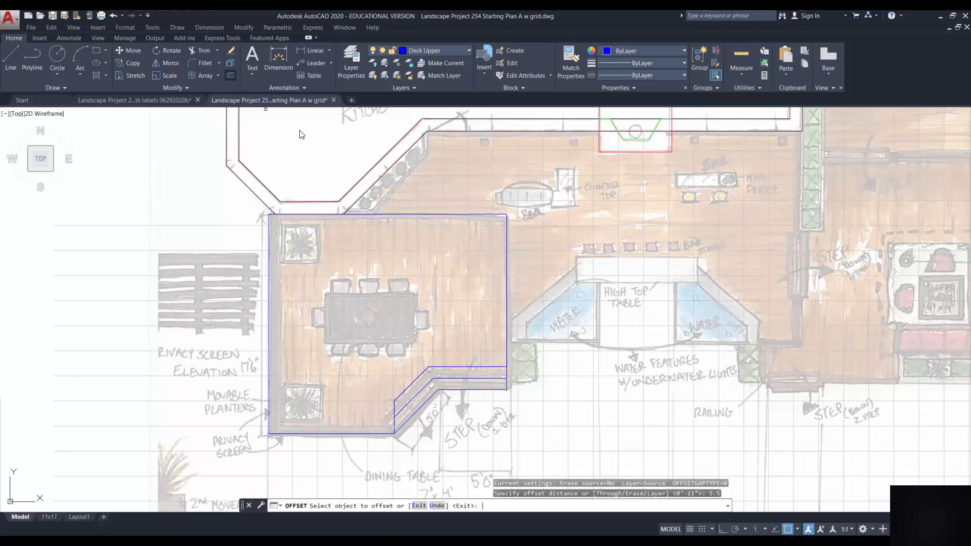
click(433, 215)
click(433, 231)
key(Escape)
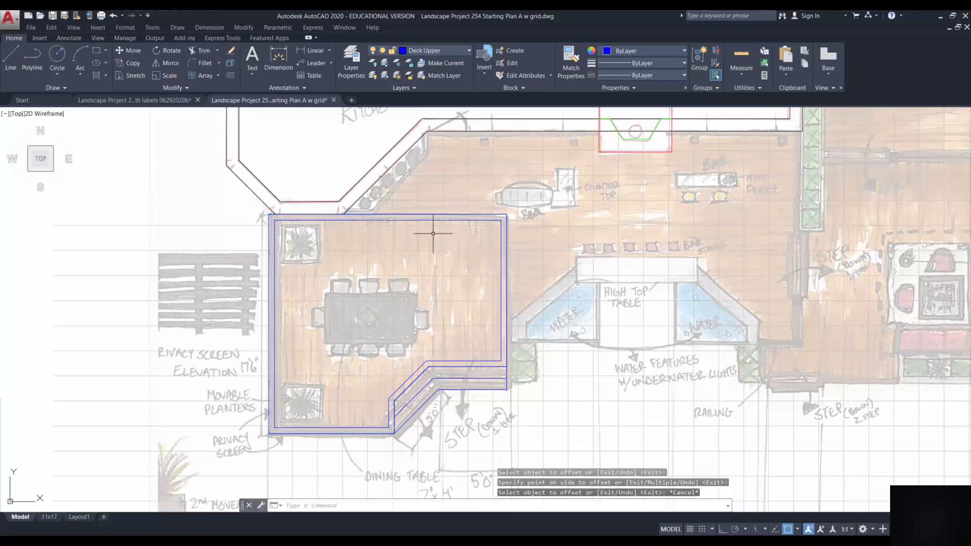
Delete the outer traced polyline, keeping the original deck lines and the inner border.
click(460, 214)
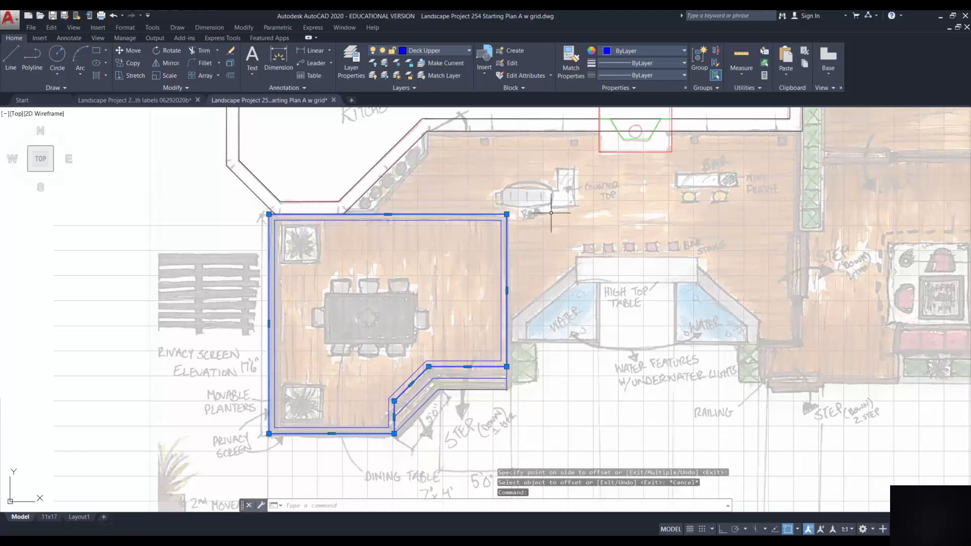
key(Delete)
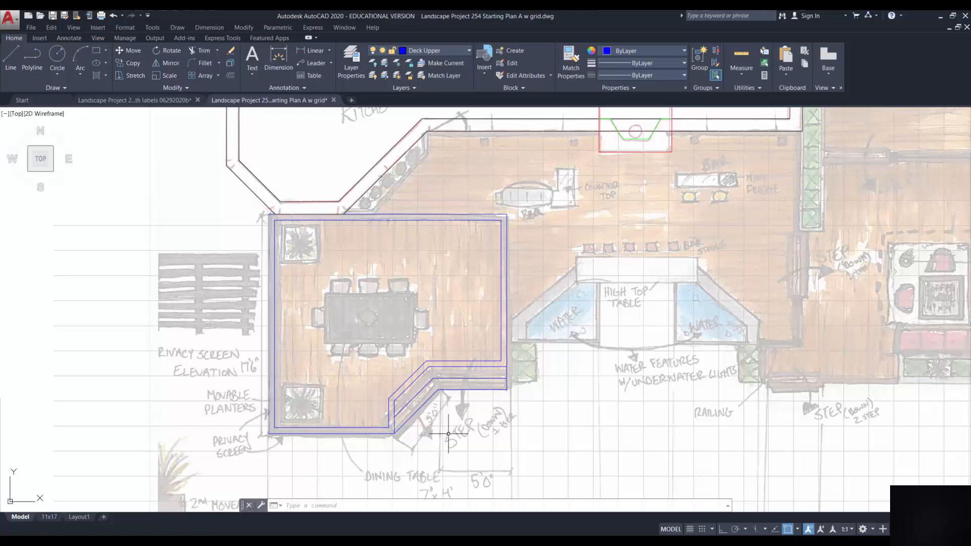
scroll(460, 395, up, 2)
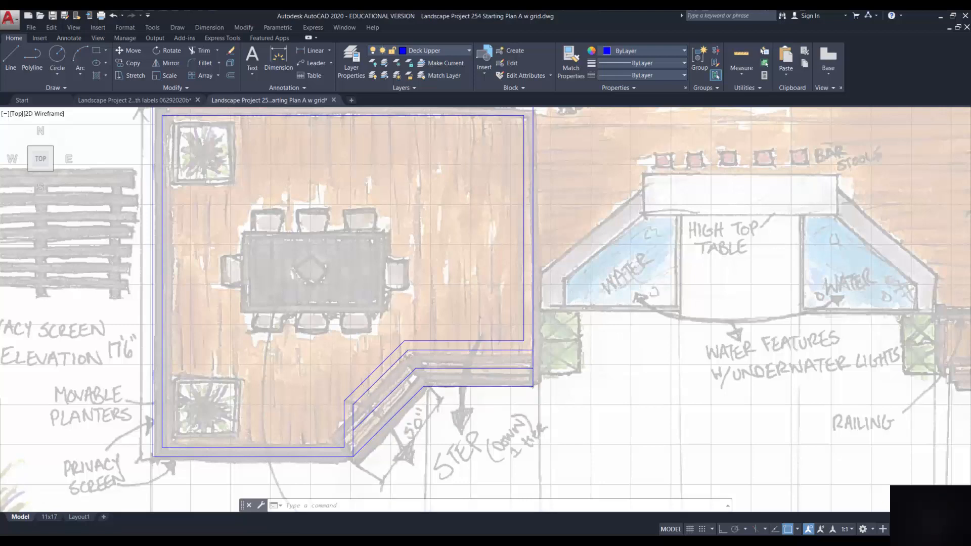
scroll(407, 421, down, 2)
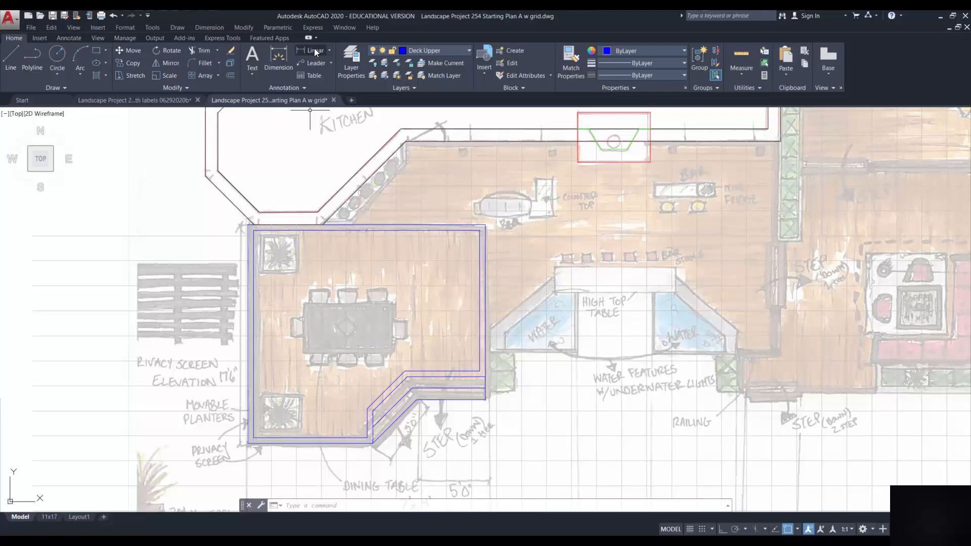
key(Escape)
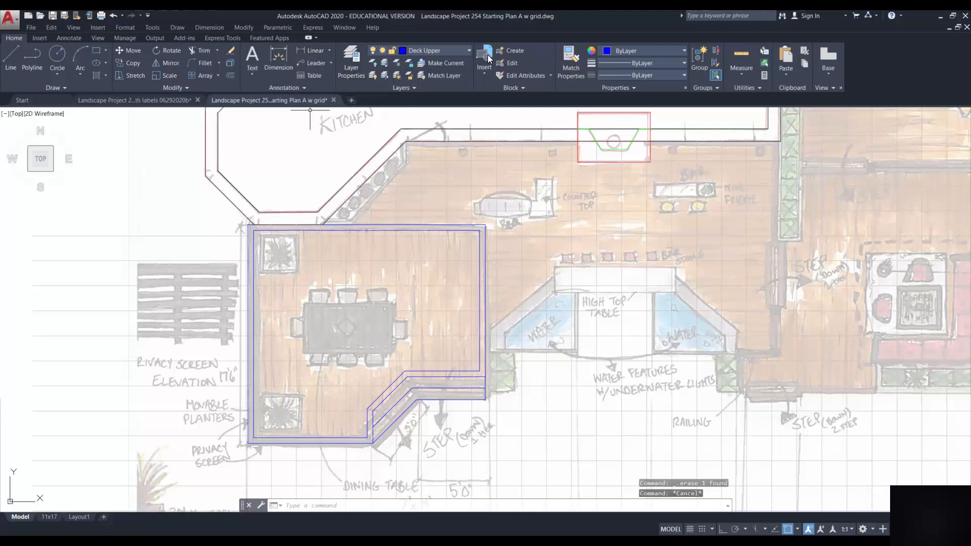
Turn off the Insert Graphic layer to hide the hand-drawn underlay.
click(469, 50)
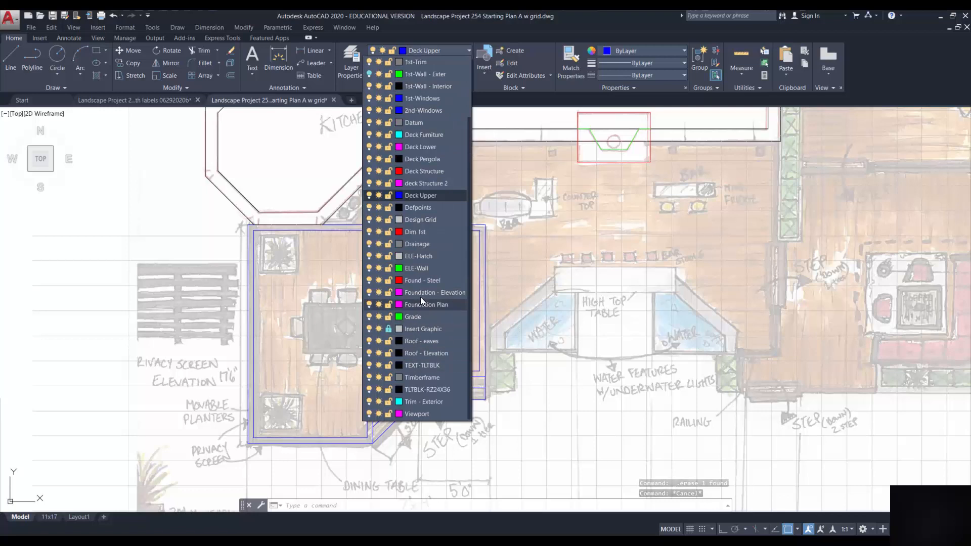
scroll(407, 172, up, 1)
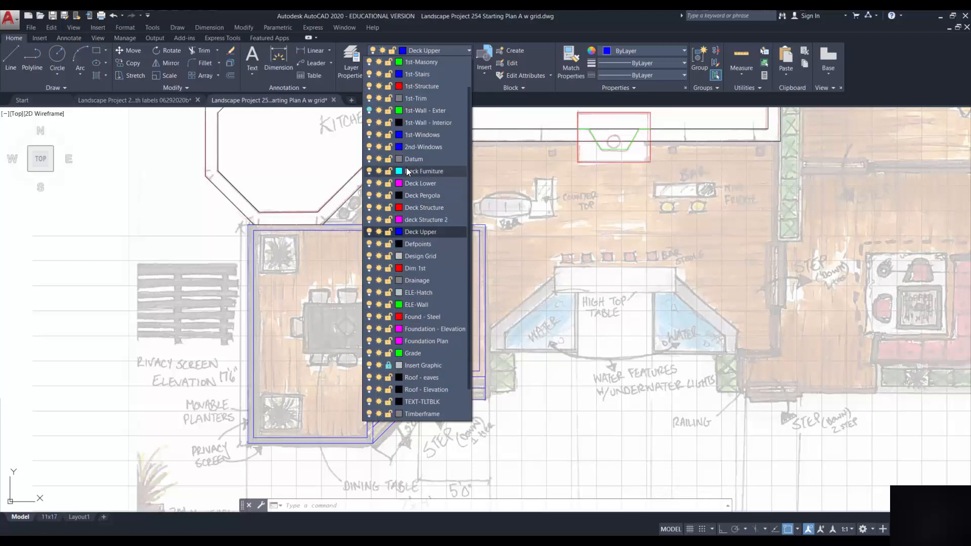
click(370, 365)
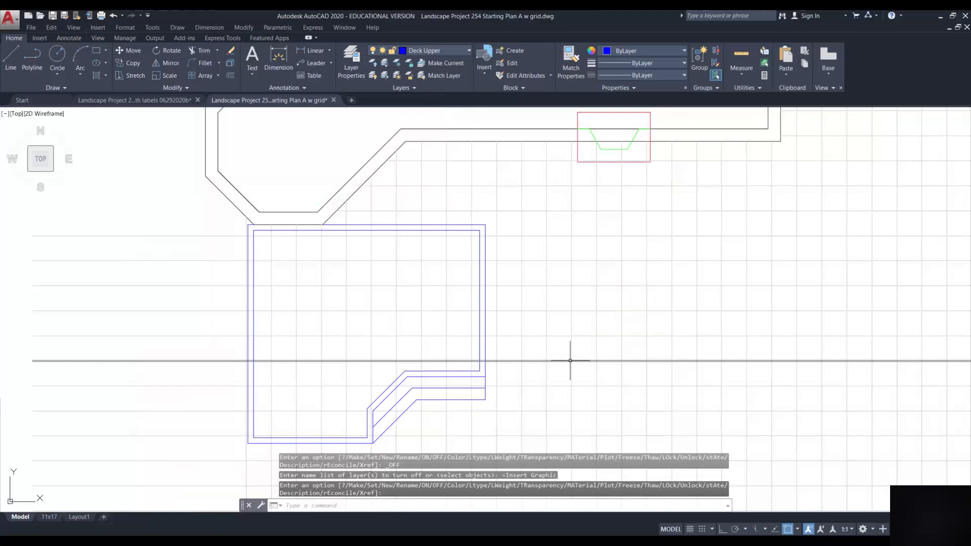
key(Escape)
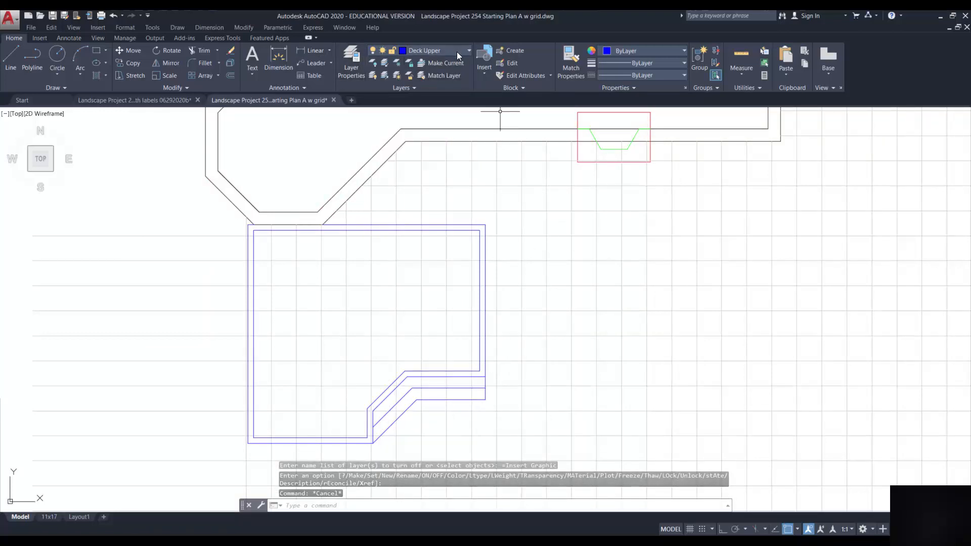
Add a vertical linear dimension along the deck's west side, from its north corner to its south corner.
click(307, 53)
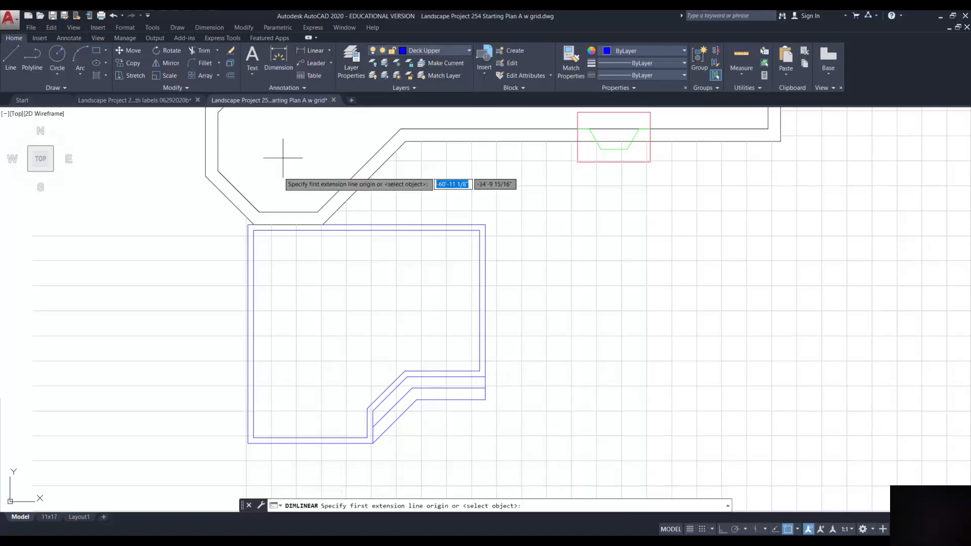
click(248, 225)
click(247, 443)
click(227, 391)
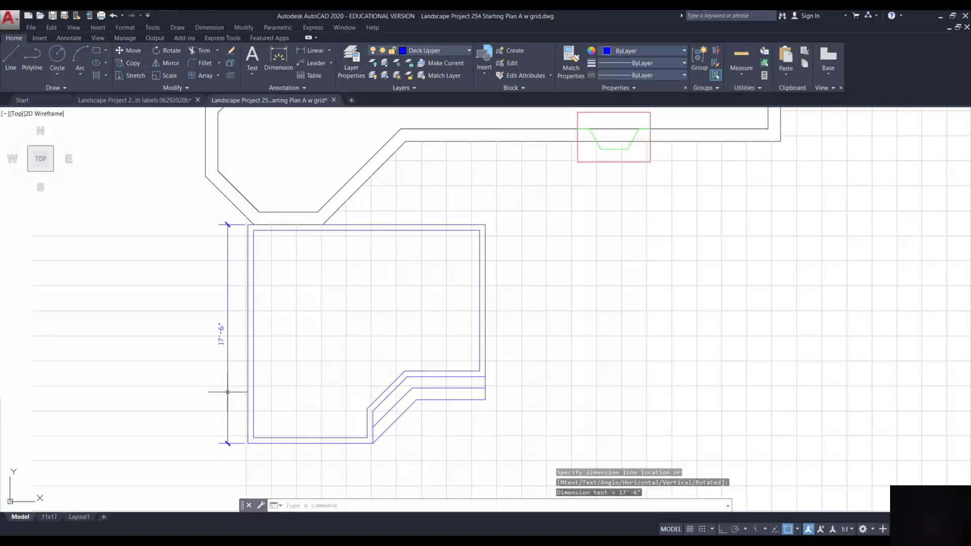
Add a horizontal linear dimension below the deck's south edge, from its southwest corner to the corner at the foot of the steps.
key(Return)
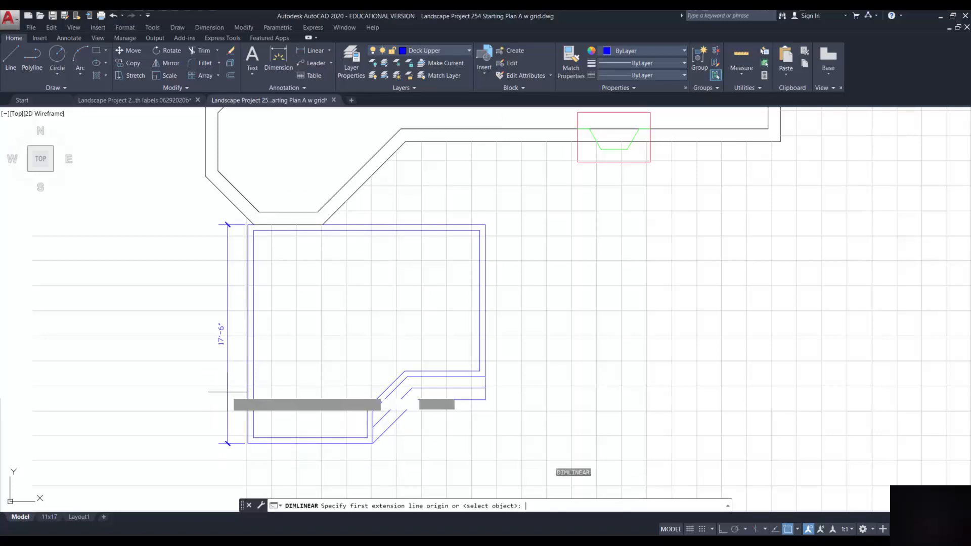
click(248, 443)
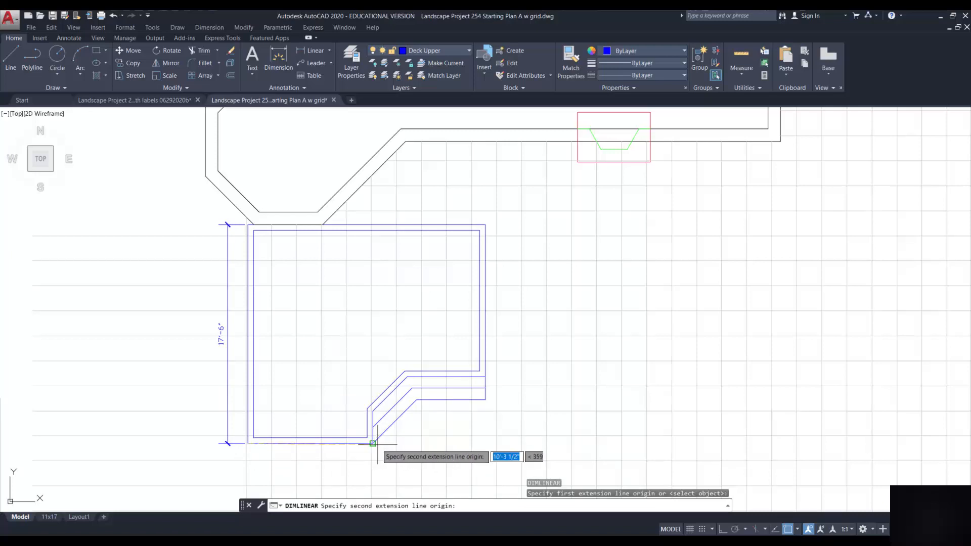
click(373, 443)
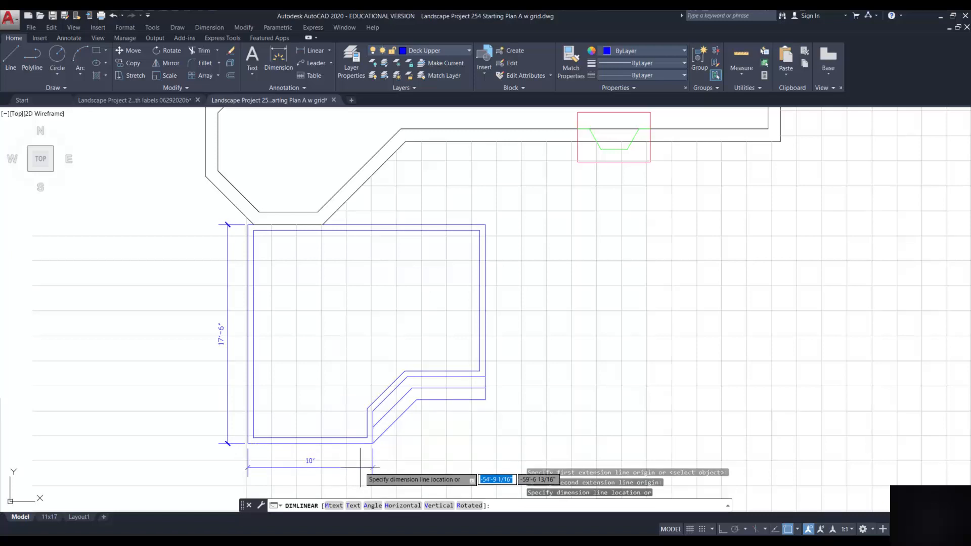
click(360, 461)
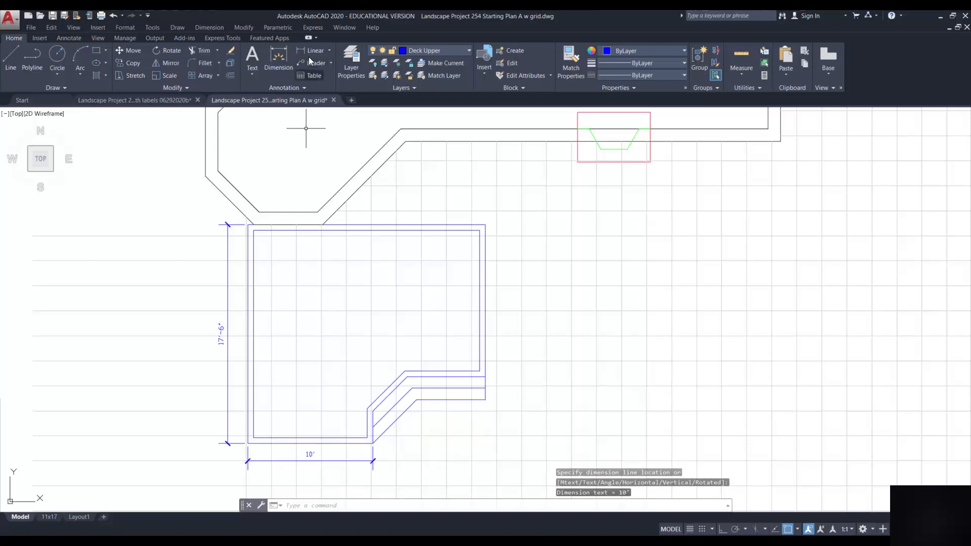
click(207, 28)
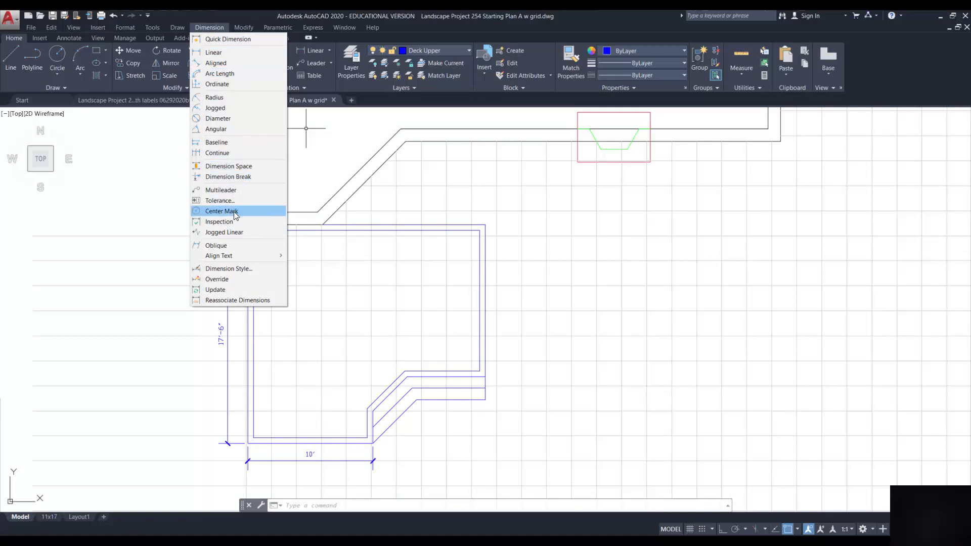
click(218, 153)
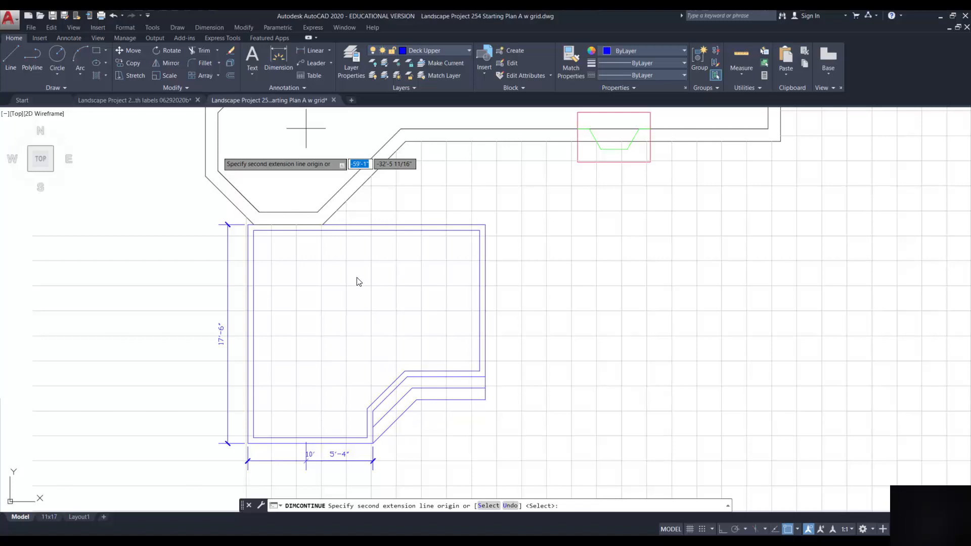
key(Escape)
click(214, 28)
click(238, 151)
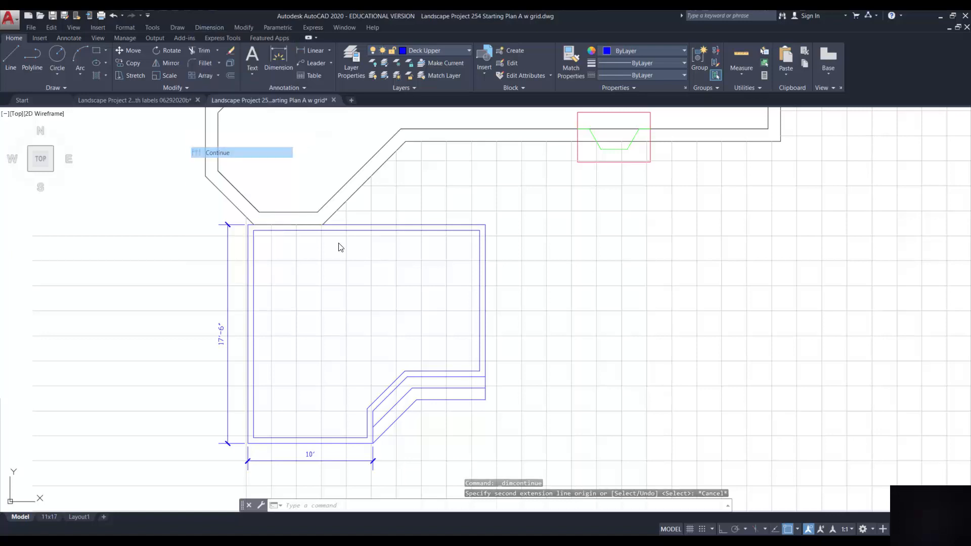
key(Escape)
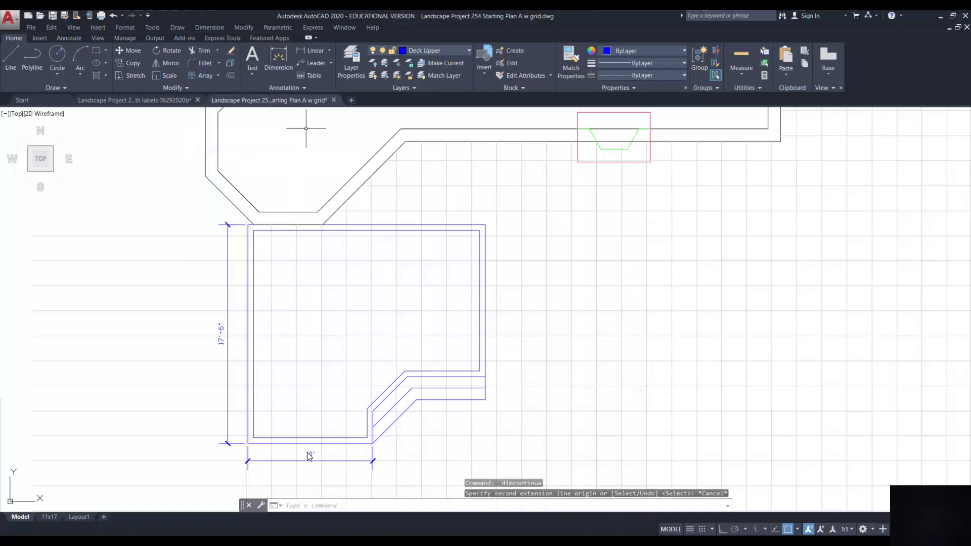
Add a horizontal linear dimension for the upper step edge, from the east side to its angled corner, aligned with the south edge's dimension.
click(311, 50)
click(486, 377)
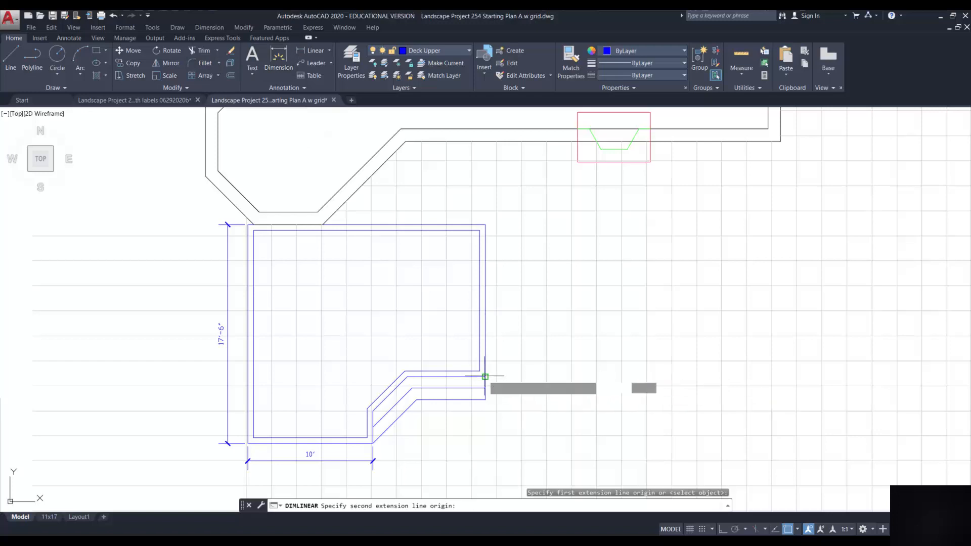
click(407, 376)
scroll(432, 406, up, 2)
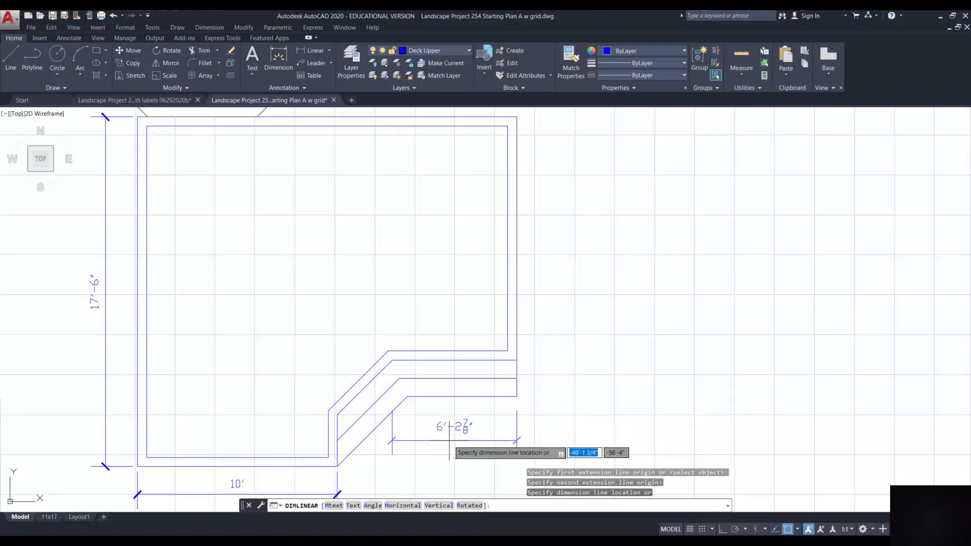
scroll(447, 474, down, 4)
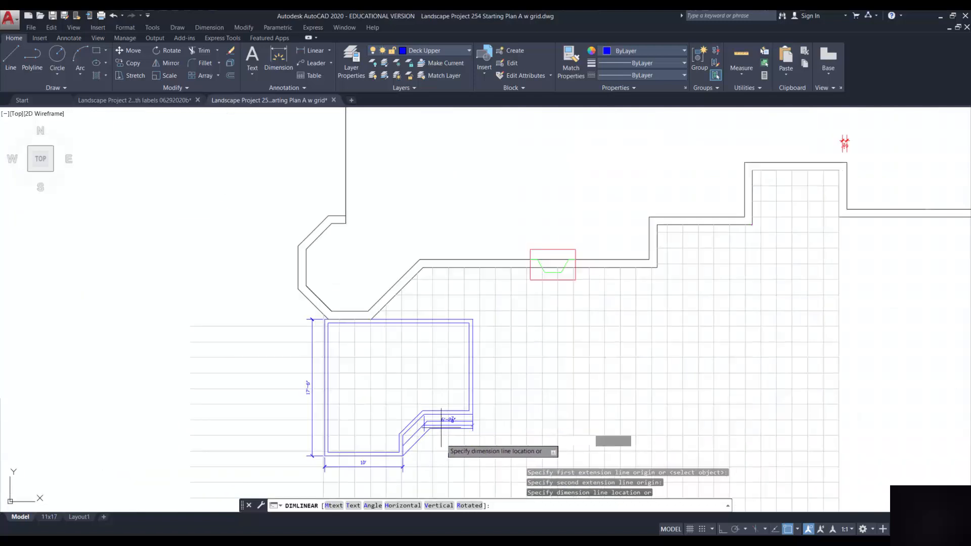
click(390, 465)
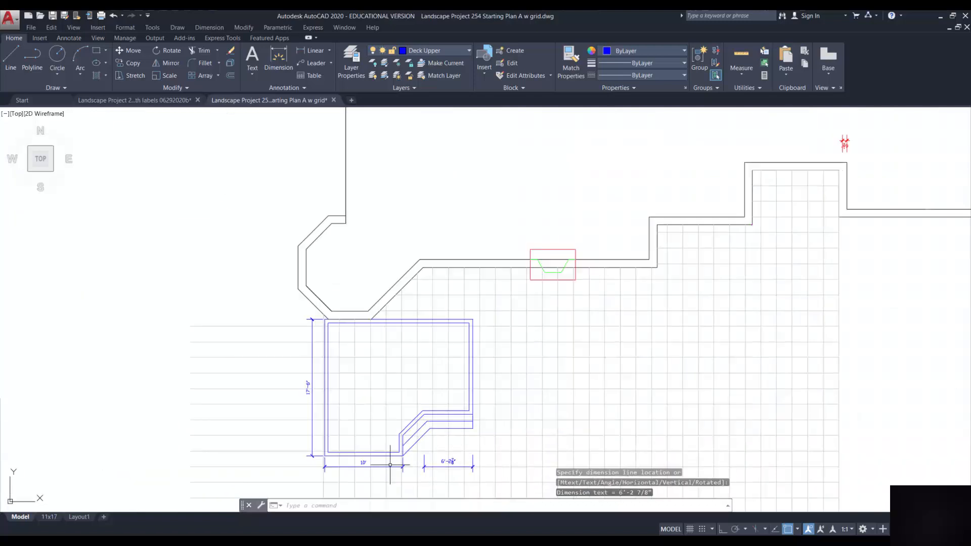
Continue the dimension string westward from the upper step edge's dimension toward the south edge's corner at the steps.
click(210, 27)
click(217, 152)
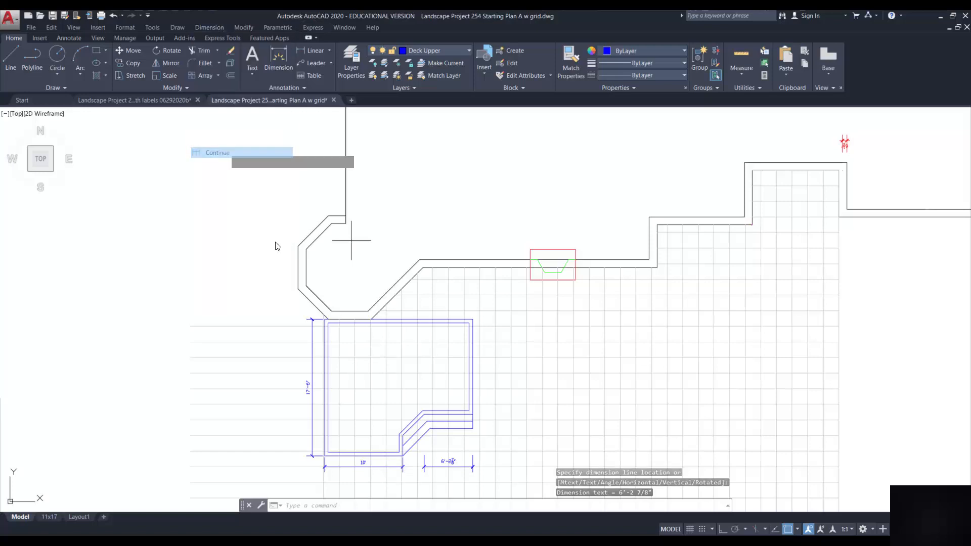
click(403, 456)
key(Escape)
Stretch the continued dimension's west origin point to the deck's south corner at the foot of the steps.
scroll(413, 466, up, 10)
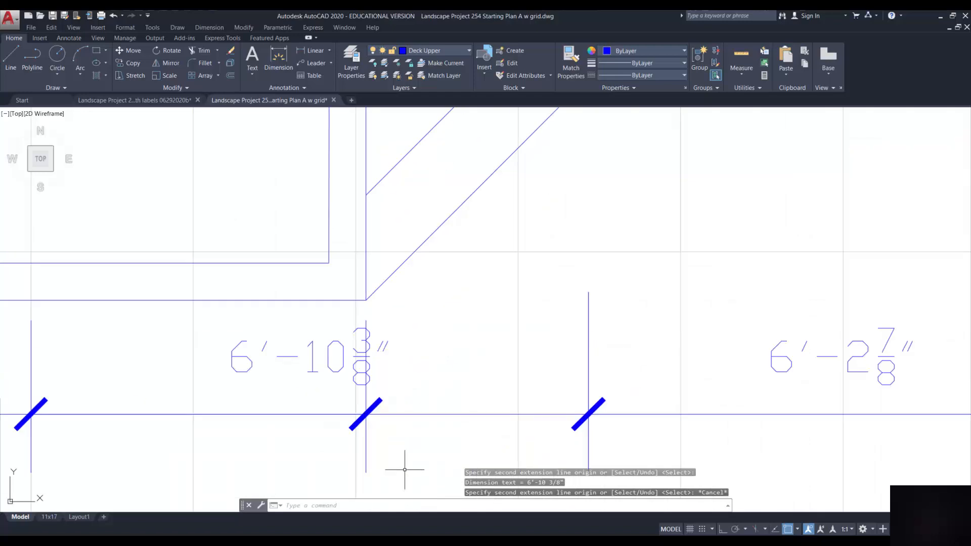
scroll(275, 416, down, 4)
click(180, 390)
click(181, 372)
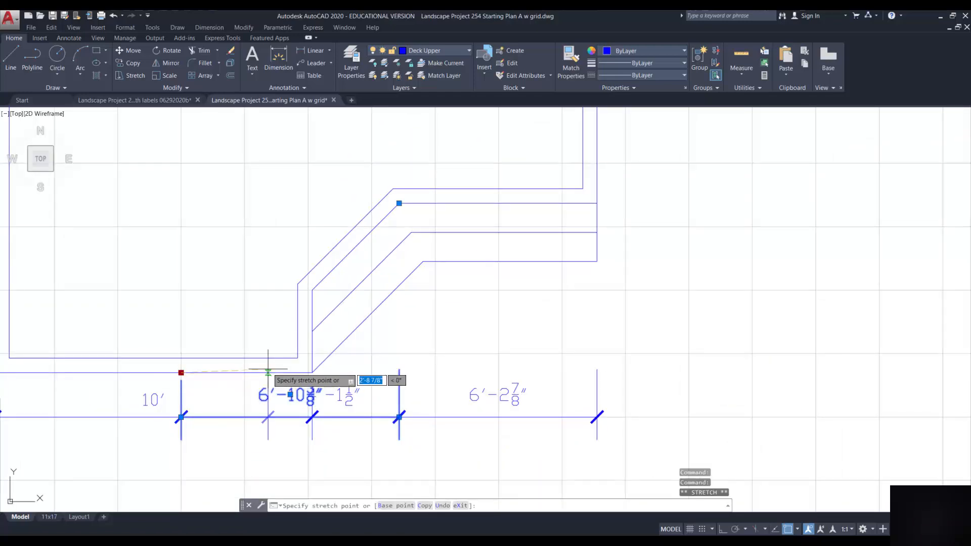
click(312, 372)
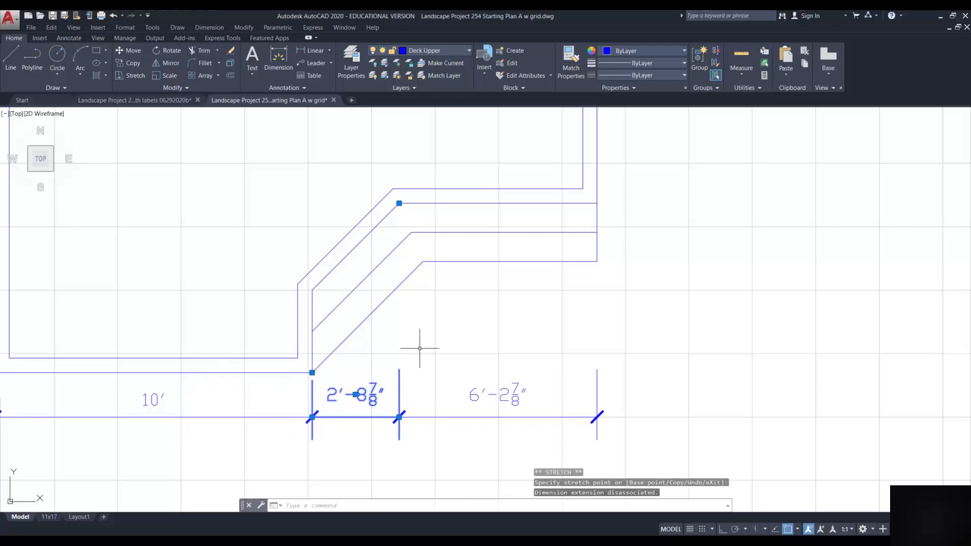
key(Escape)
Add an overall horizontal linear dimension from the deck's southwest corner to its east side, placed below the dimension string.
scroll(472, 310, down, 4)
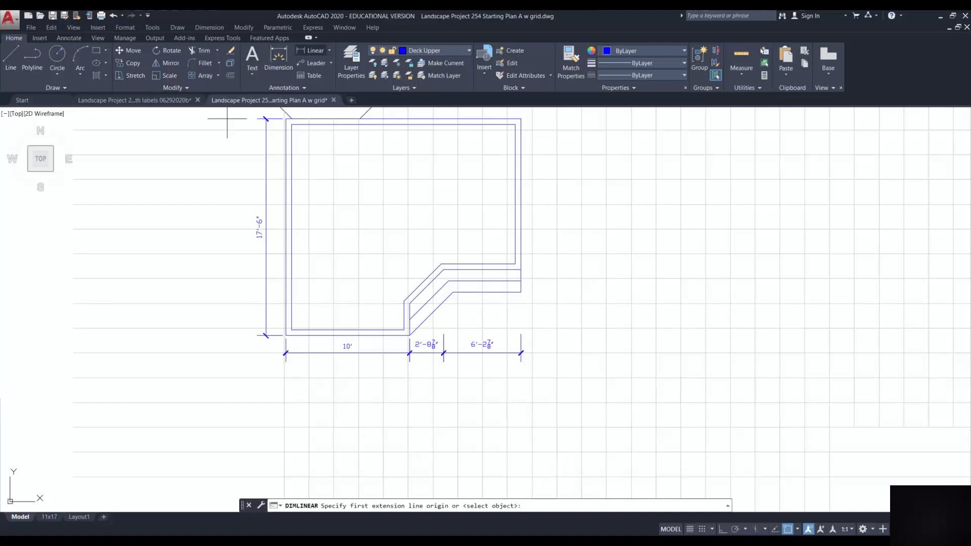
click(286, 335)
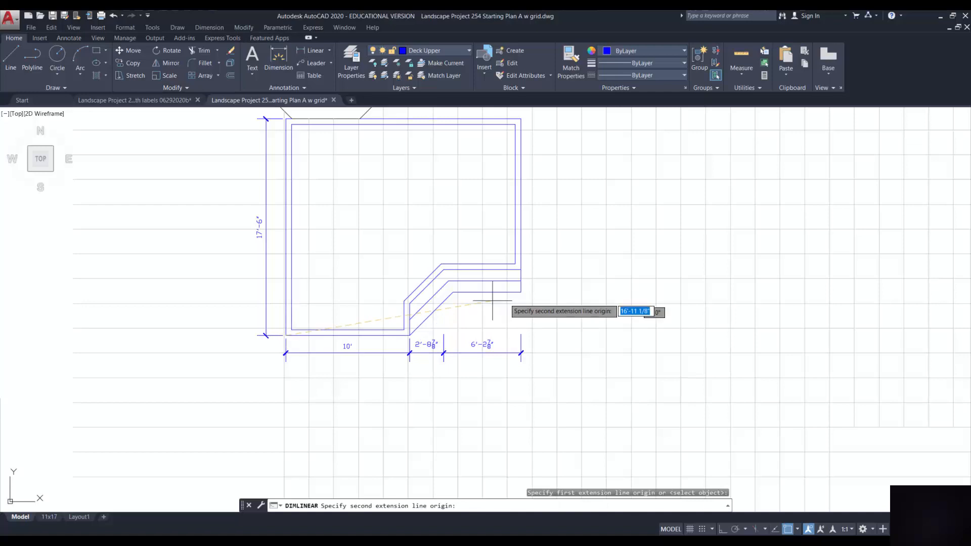
click(520, 292)
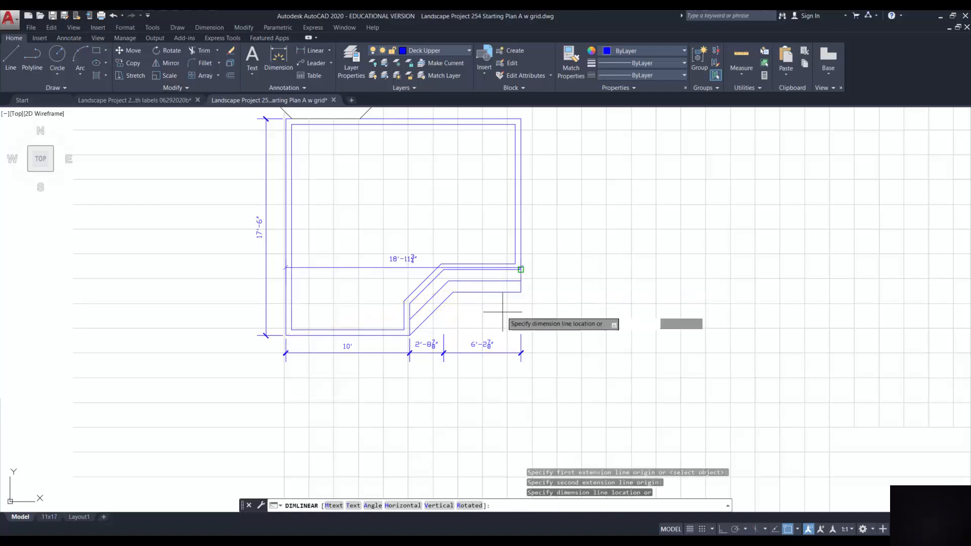
click(463, 387)
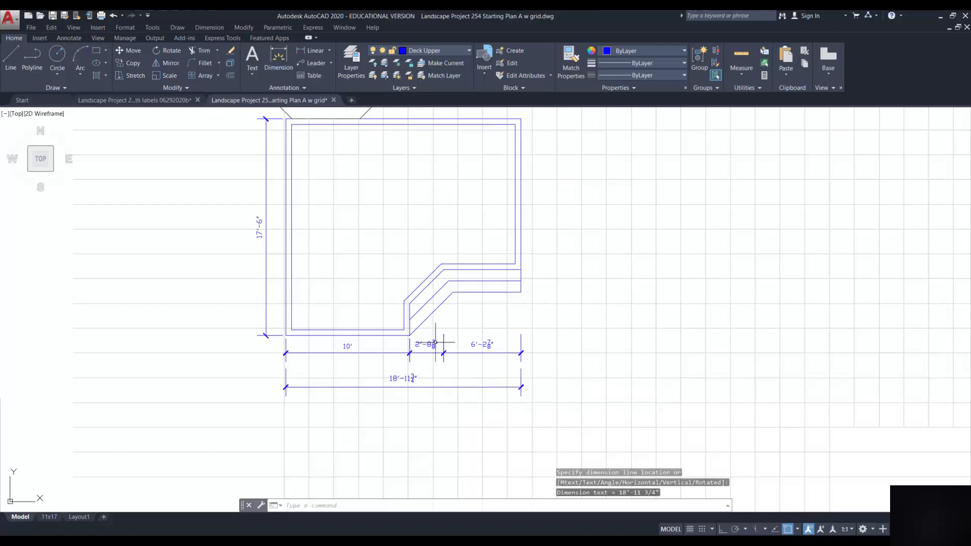
scroll(486, 343, down, 2)
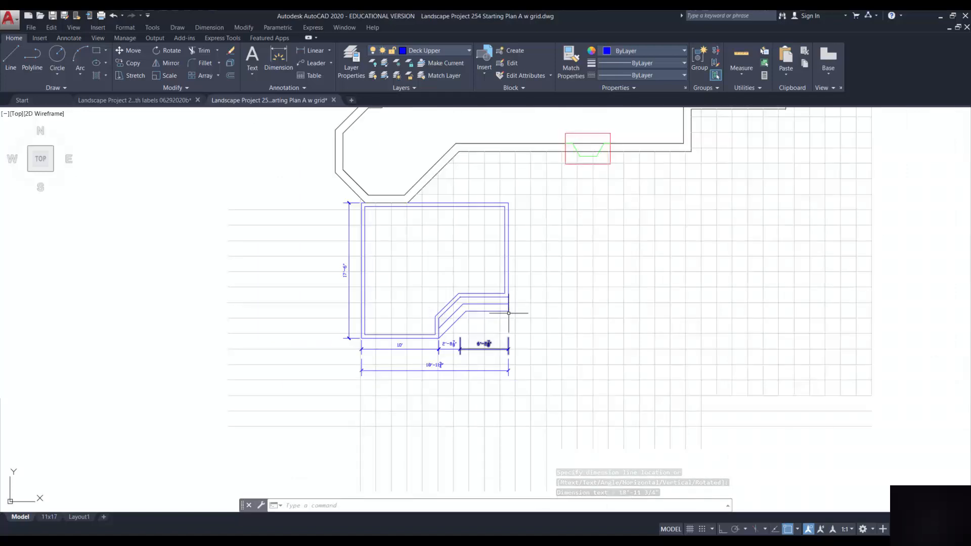
scroll(537, 298, up, 2)
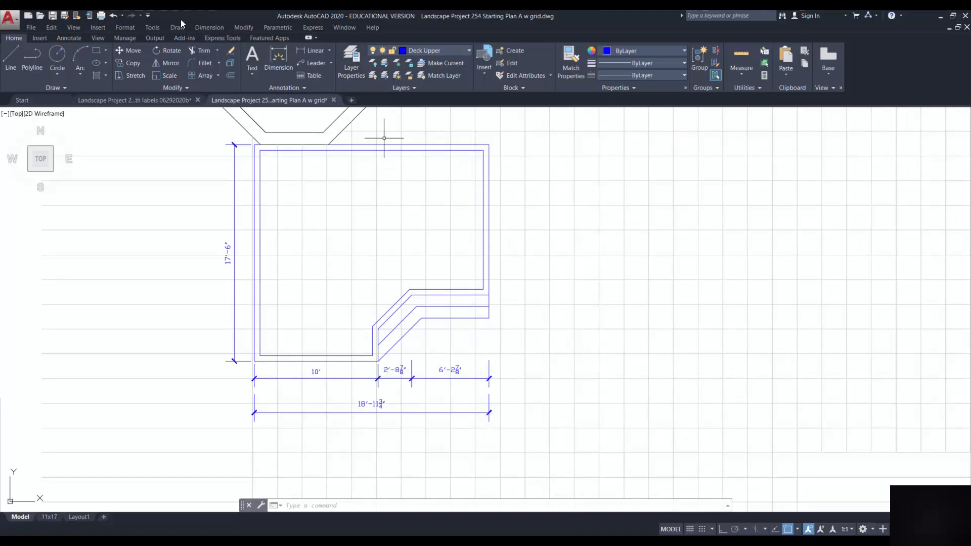
click(246, 27)
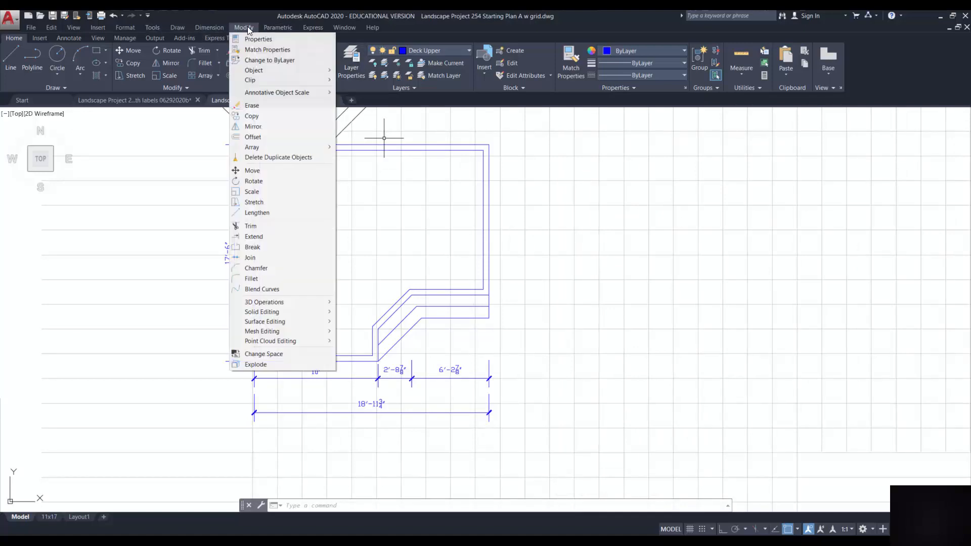
click(260, 202)
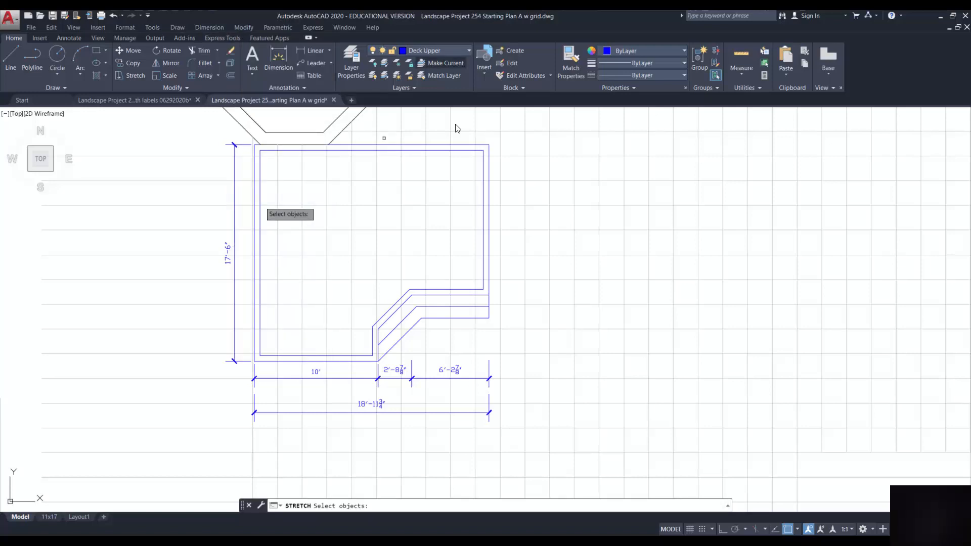
click(422, 123)
key(Escape)
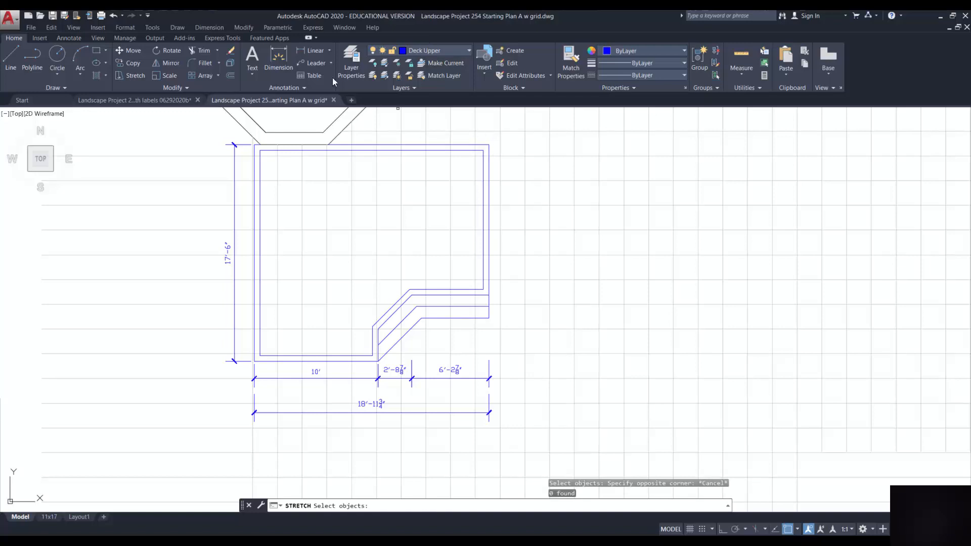
click(247, 27)
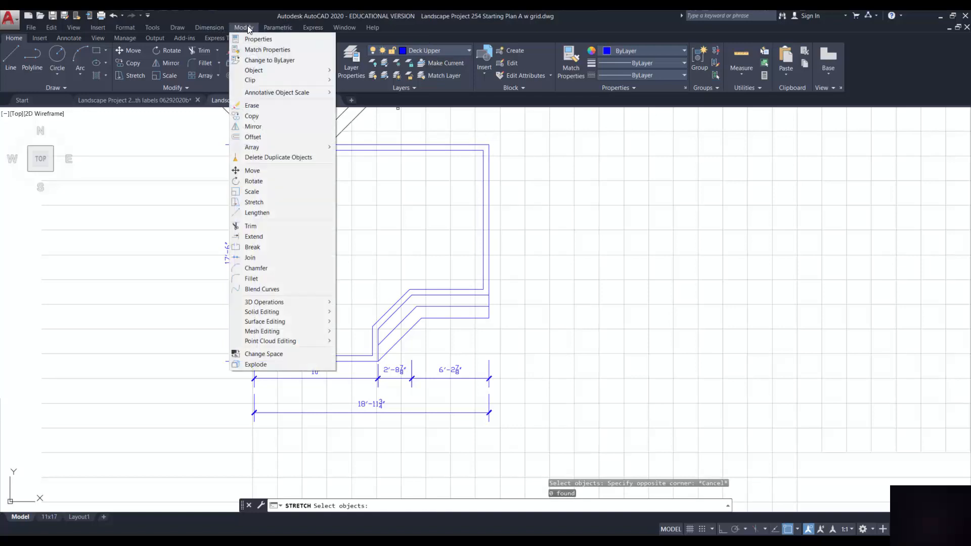
click(260, 202)
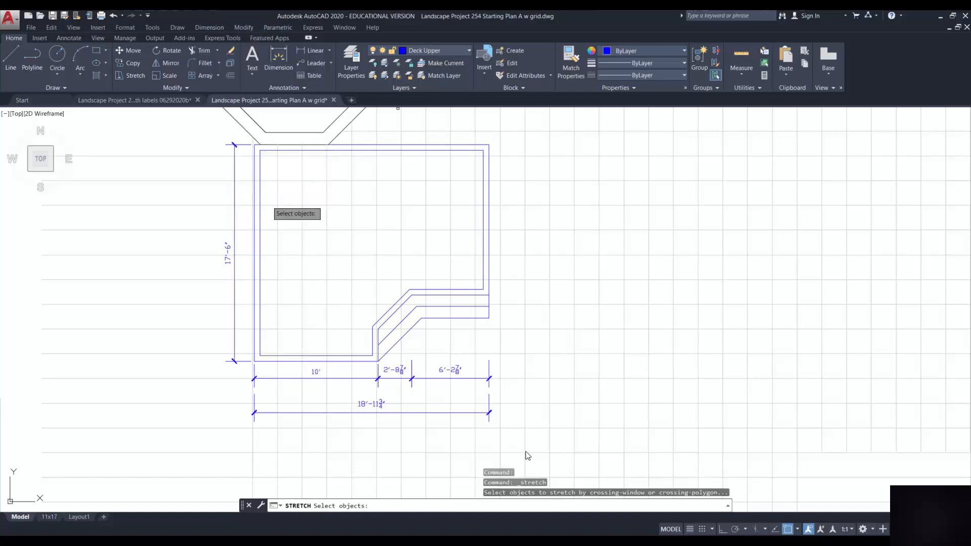
click(524, 449)
click(516, 447)
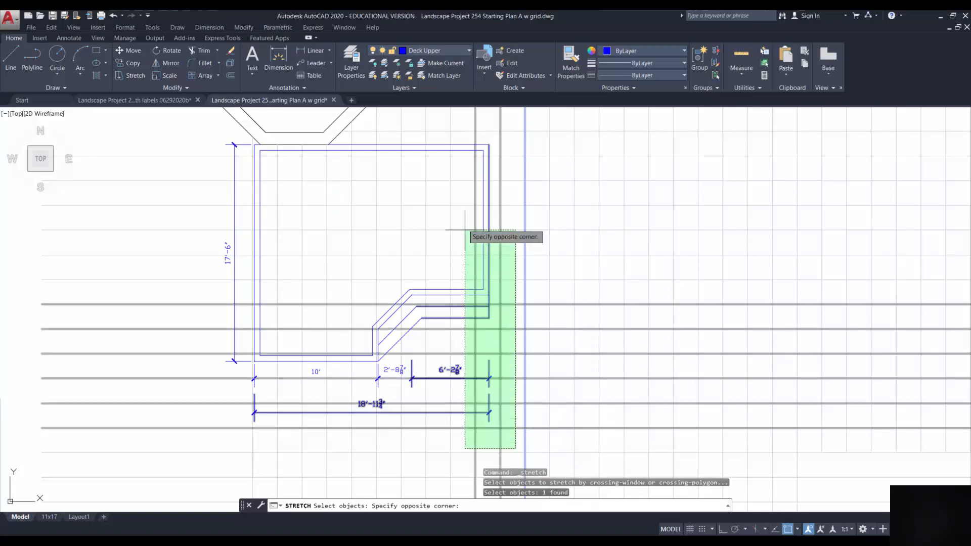
click(463, 135)
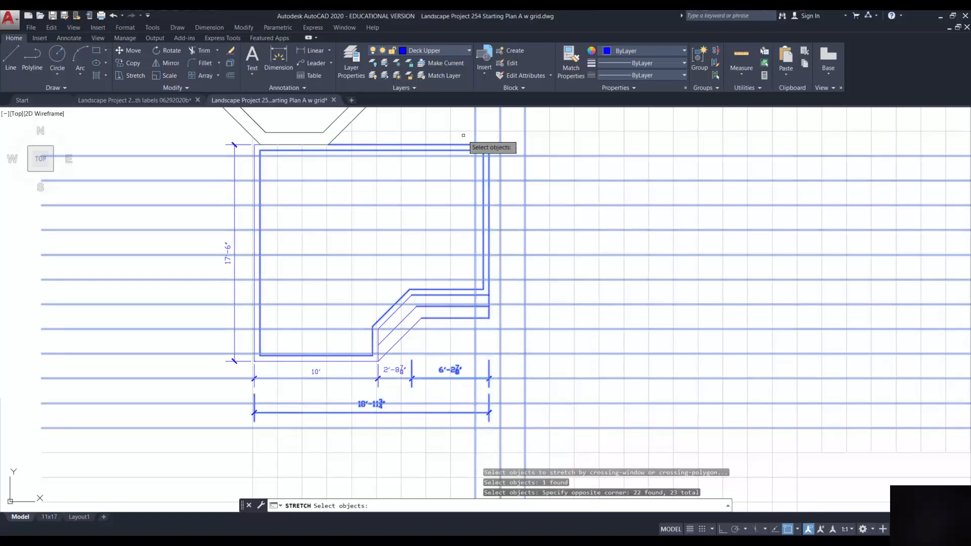
key(Escape)
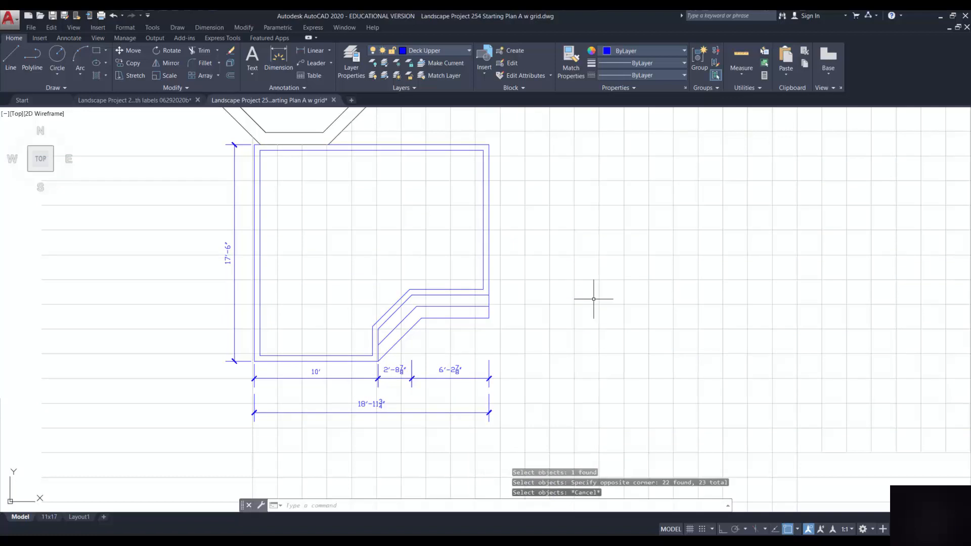
Turn off the Design Grid layer to hide the grid lines around the deck.
click(470, 50)
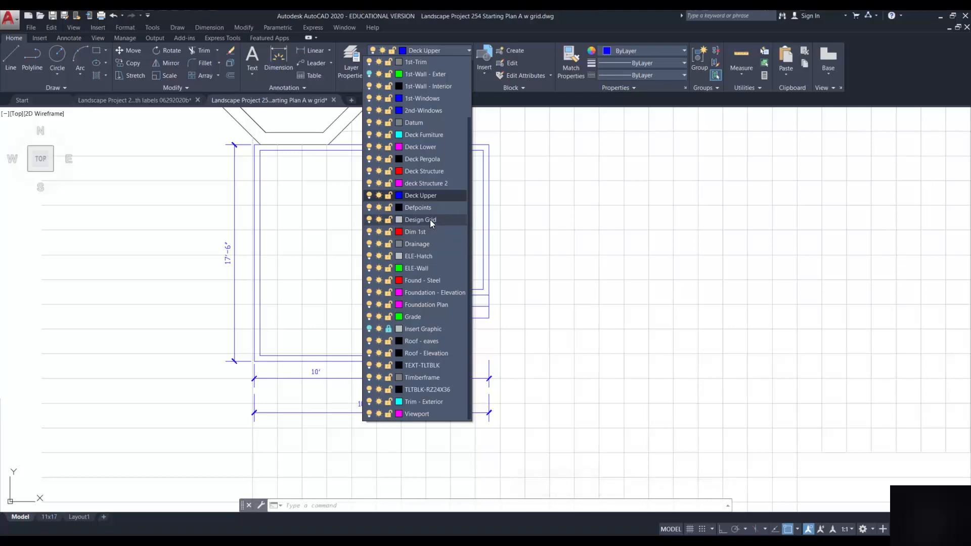
click(368, 221)
click(558, 257)
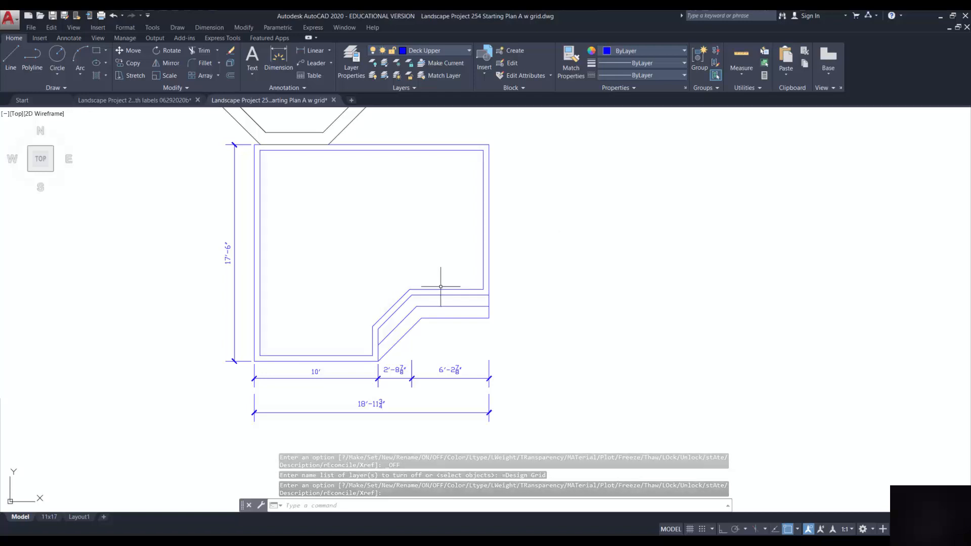
Stretch the deck's east side, including the step ends and dimensions, by .125 inch at 0 degrees.
click(247, 27)
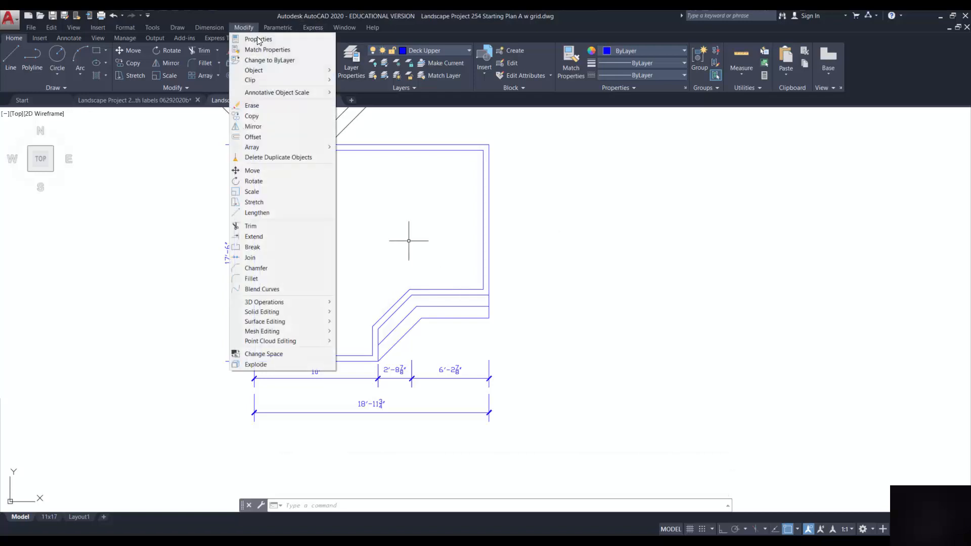
click(268, 202)
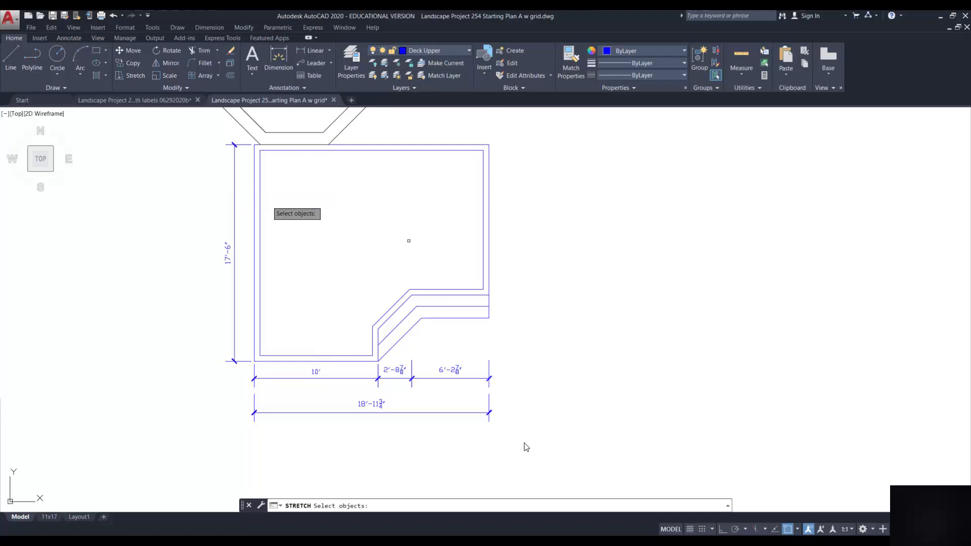
click(524, 443)
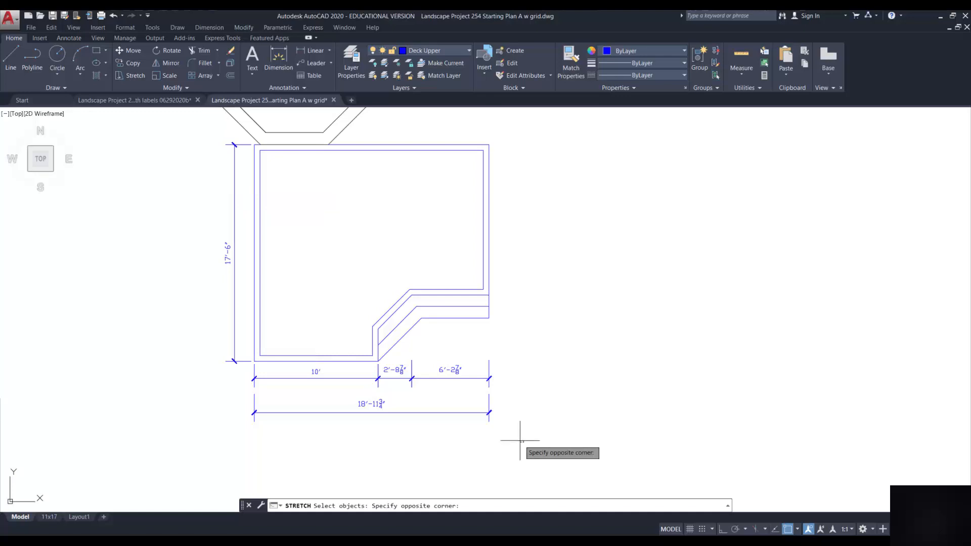
click(456, 128)
key(Return)
click(537, 292)
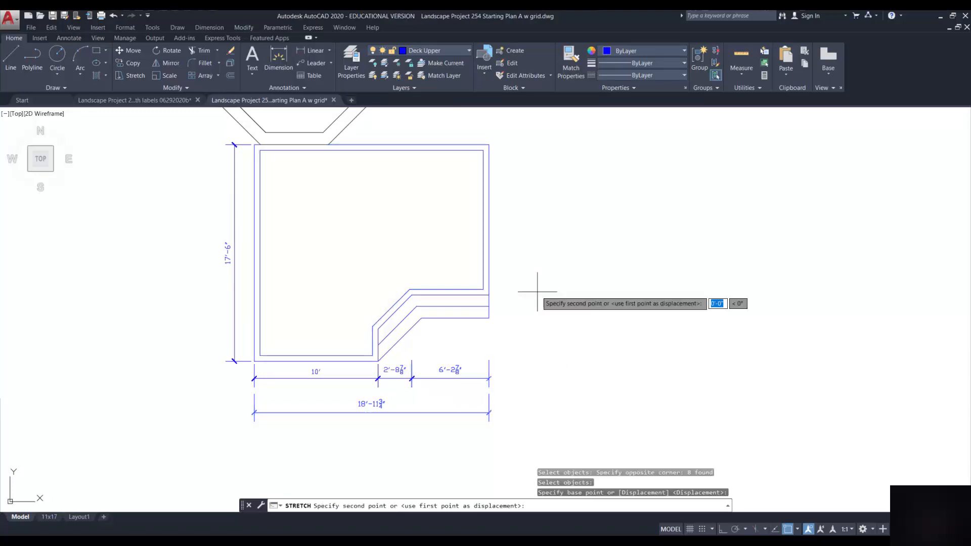
key(F8)
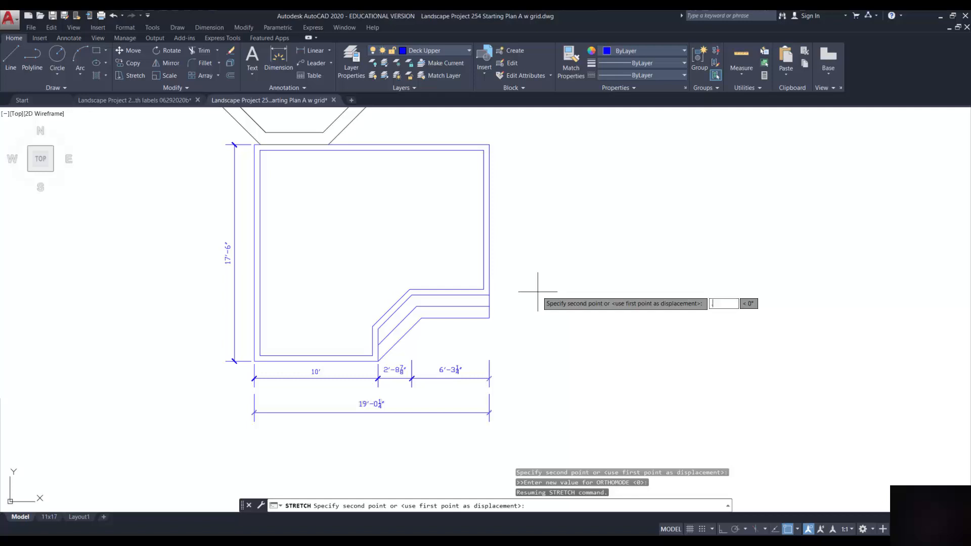
key(Tab)
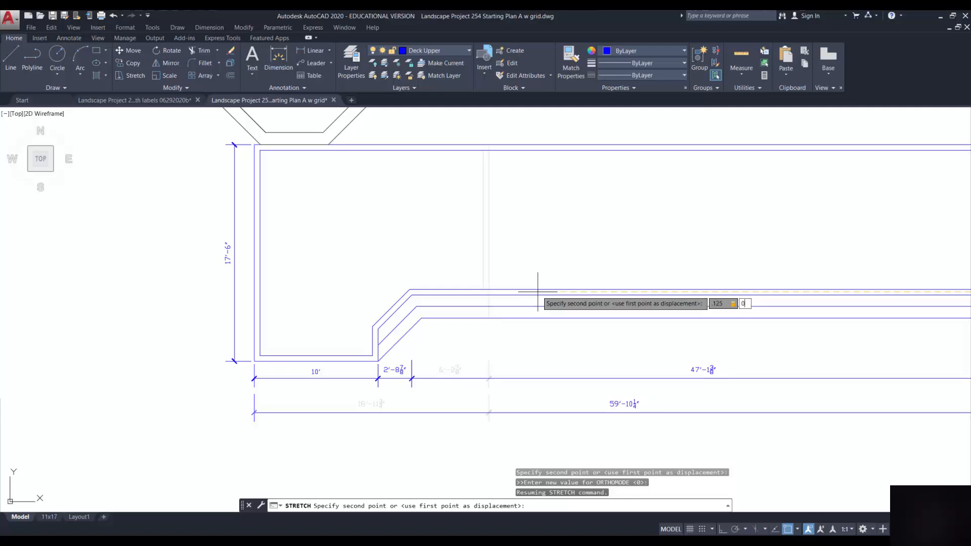
key(Return)
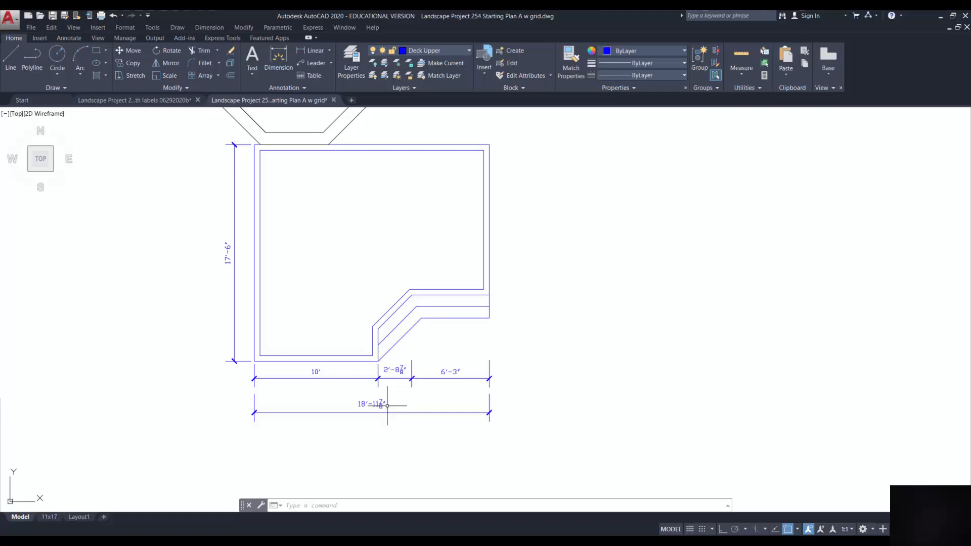
Stretch the deck's east side with its dimensions eastward a second time, by another .125 inch at 0 degrees.
click(245, 27)
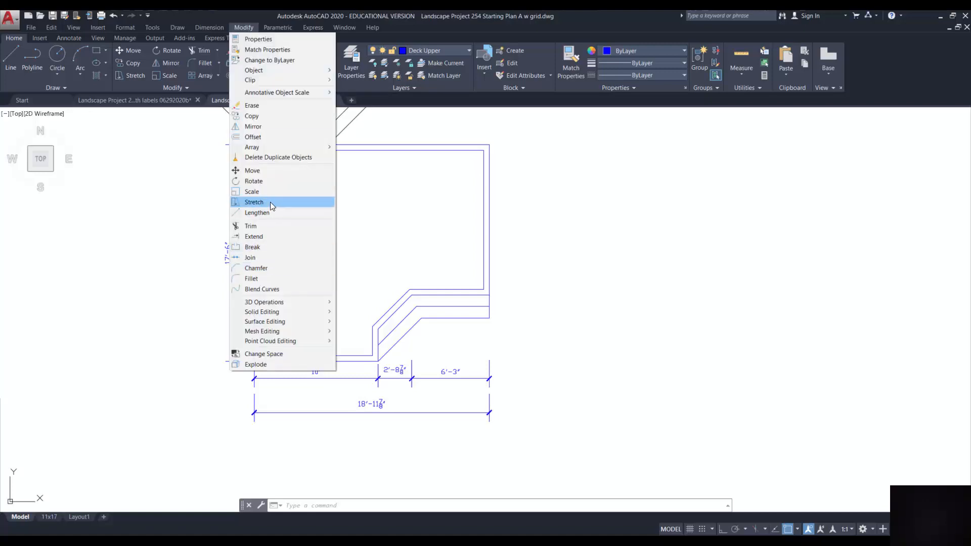
click(270, 202)
click(524, 438)
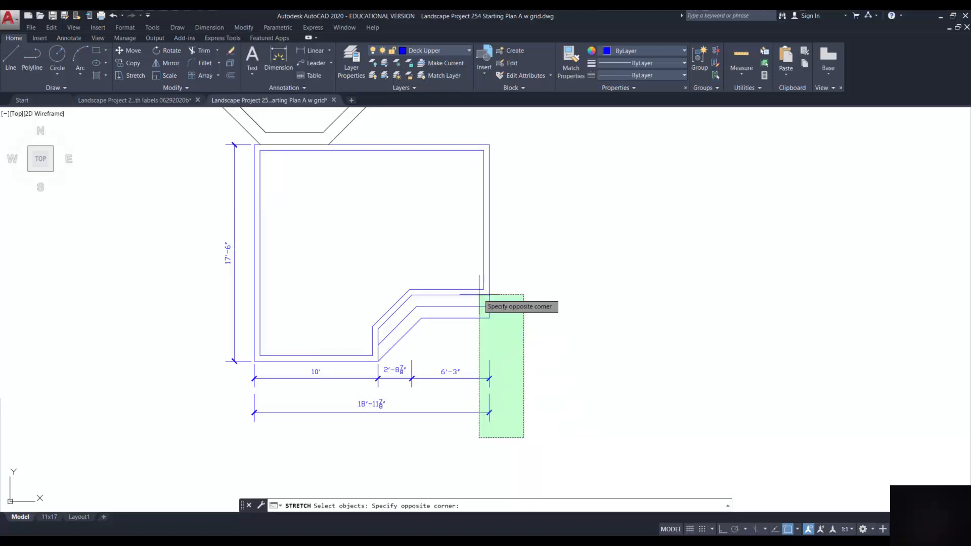
click(463, 126)
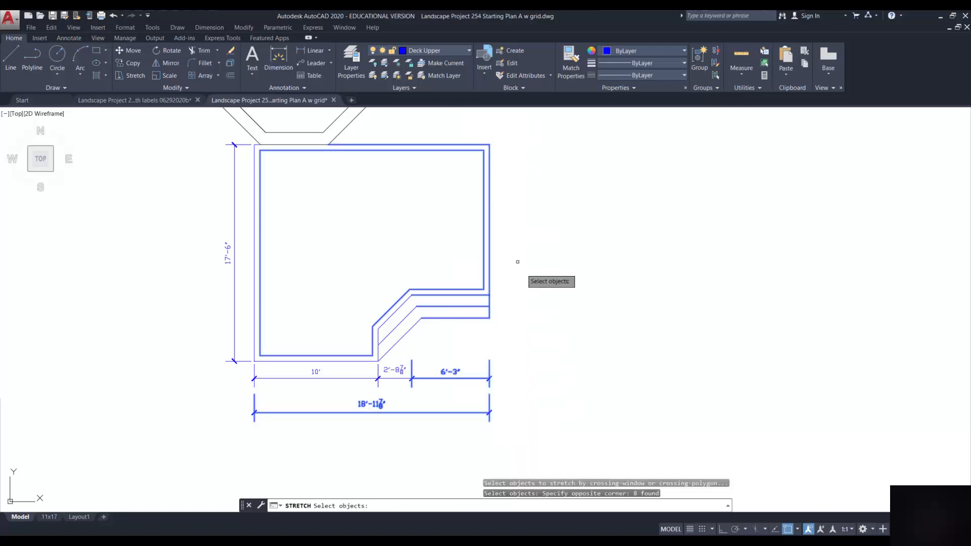
key(Return)
click(536, 300)
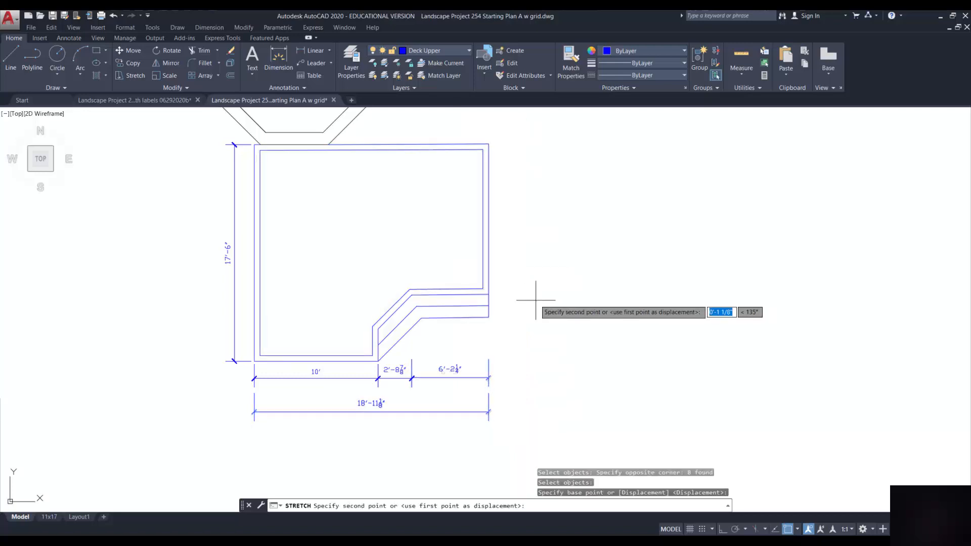
text(.125)
key(Tab)
text(0)
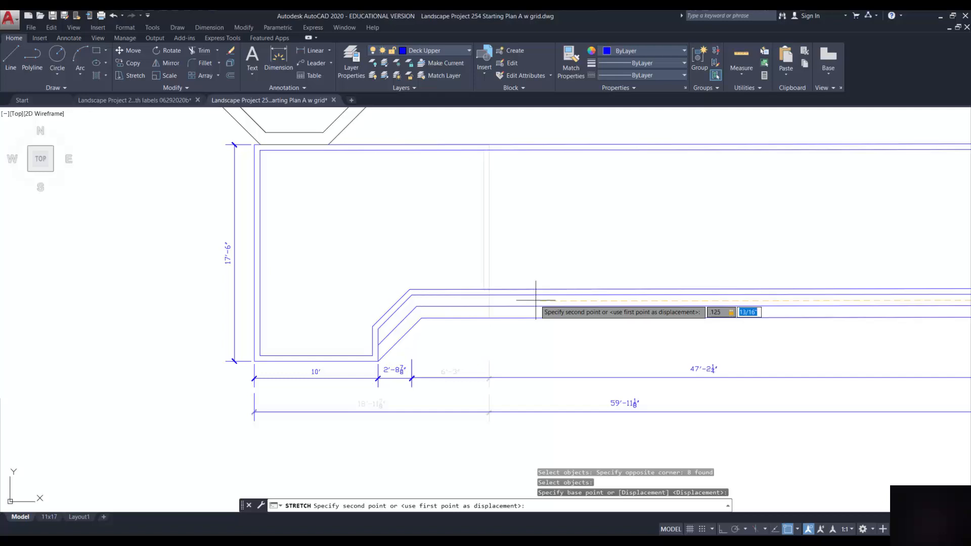
key(Return)
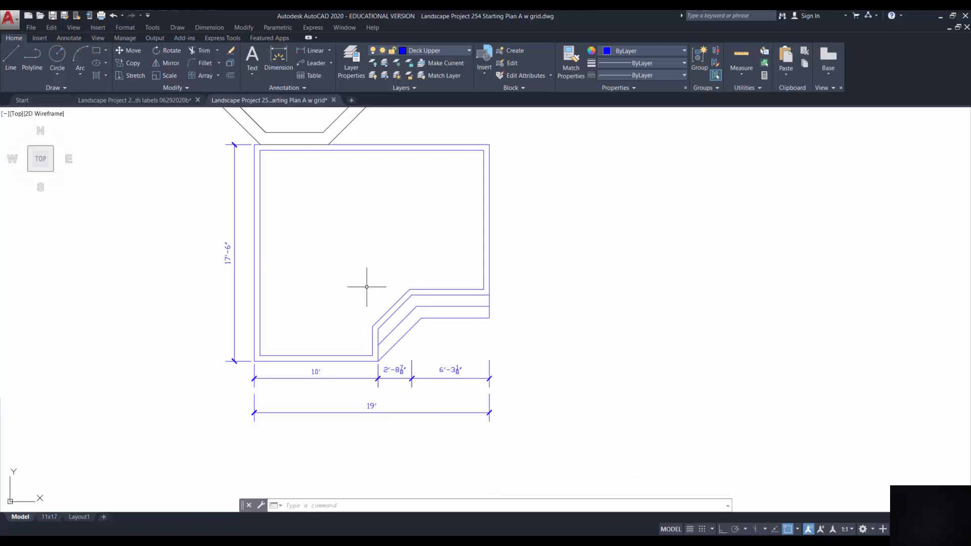
Turn on the Insert Graphic layer to display the hand-drawn deck sketch beneath the linework.
click(469, 50)
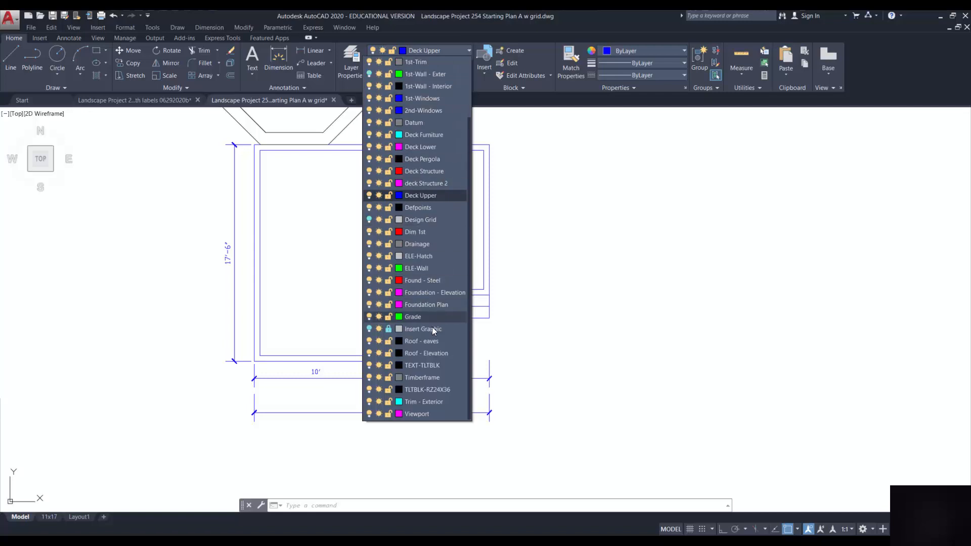
click(370, 329)
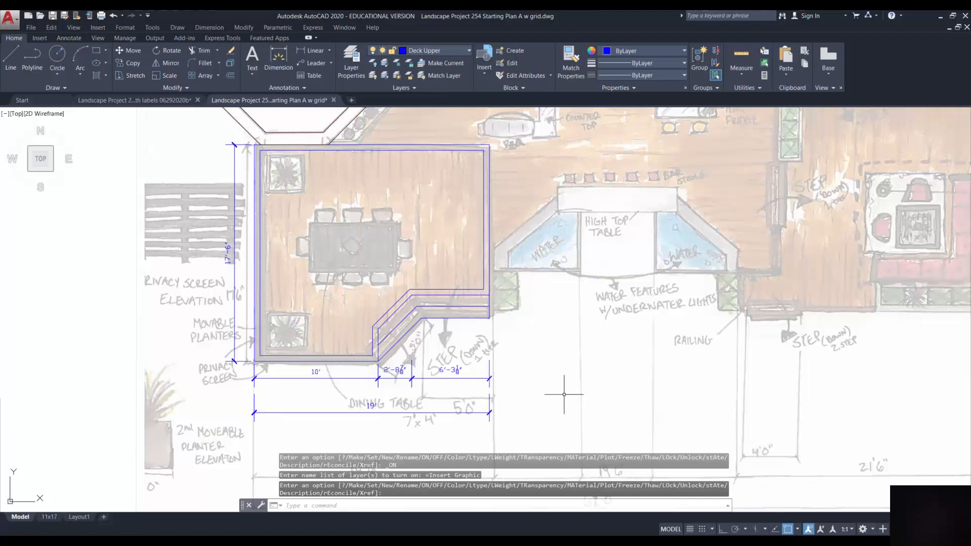
scroll(563, 320, down, 2)
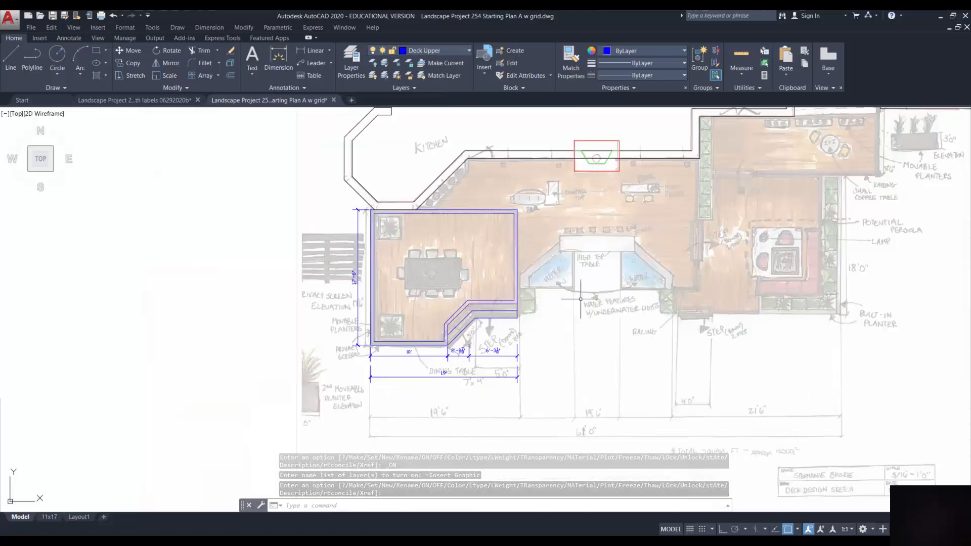
mouse_move(594, 263)
middle_down()
mouse_move(476, 306)
mouse_move(449, 298)
middle_up()
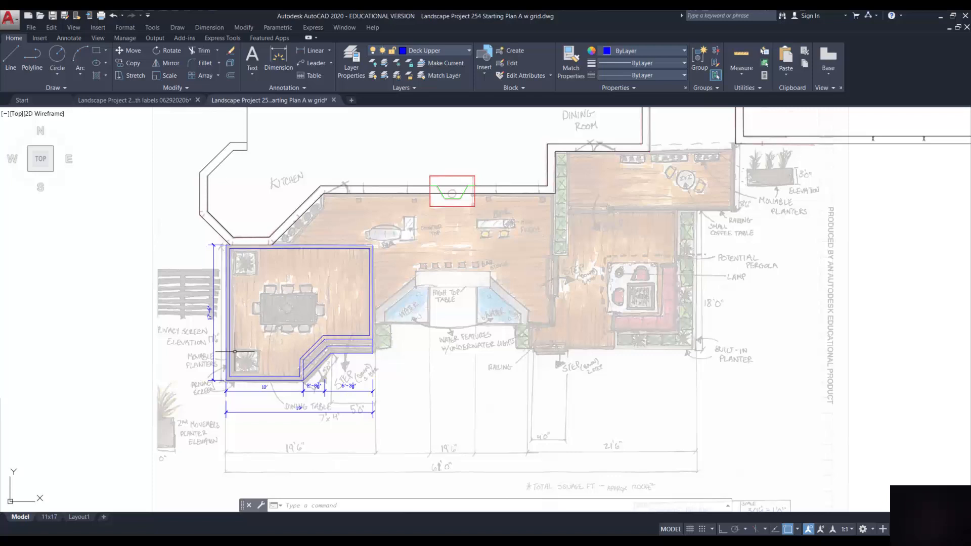
Draw a diagonal line across the deck's southwest corner, from just outside the west edge southeast to just below the south edge.
scroll(235, 350, up, 6)
scroll(225, 325, down, 2)
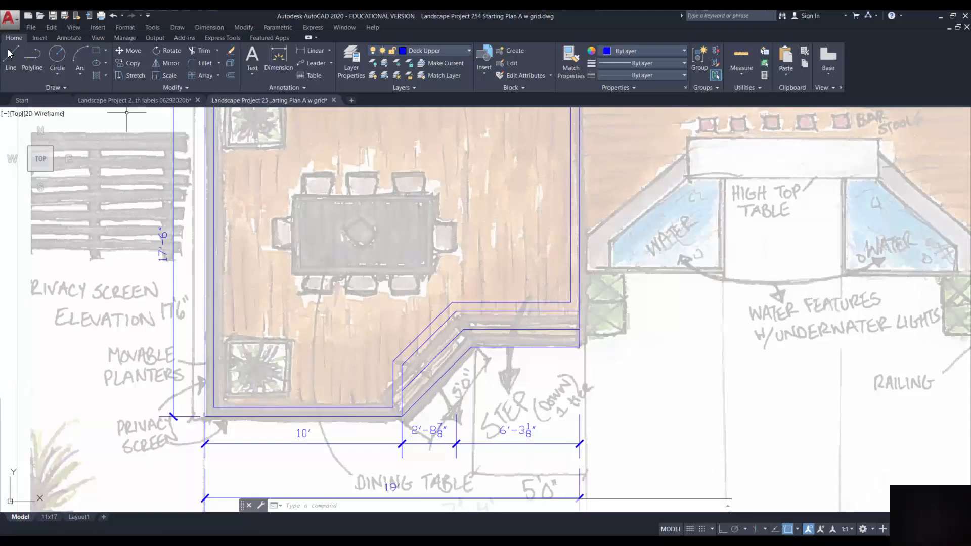
click(195, 273)
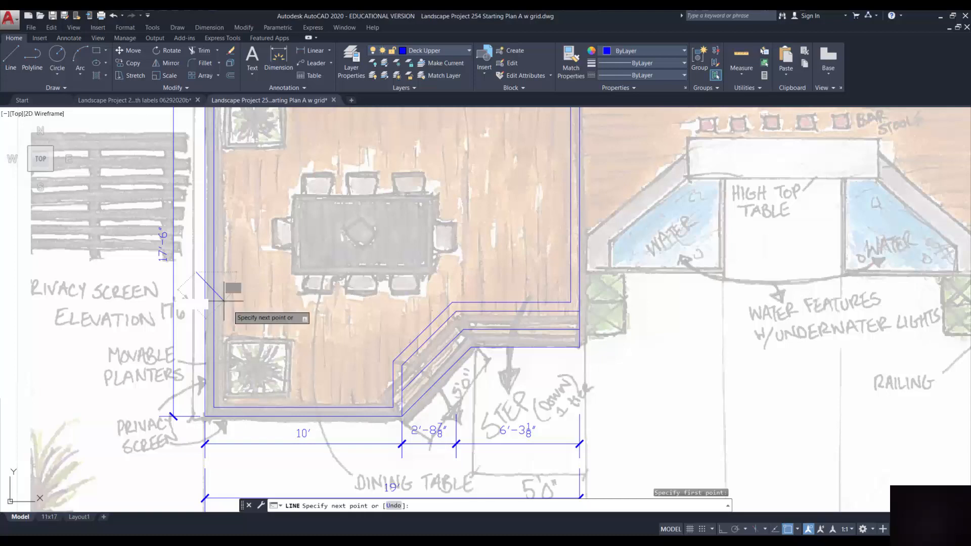
click(360, 433)
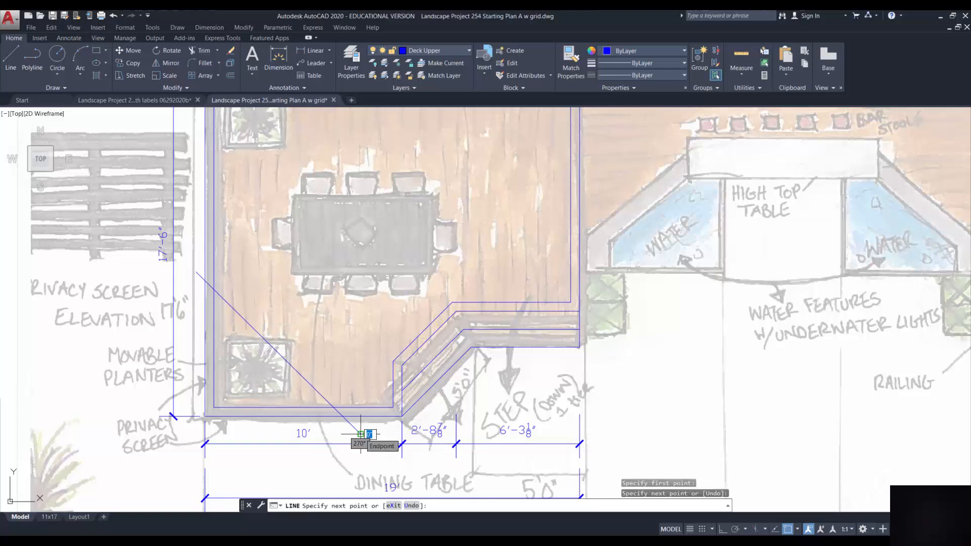
key(Return)
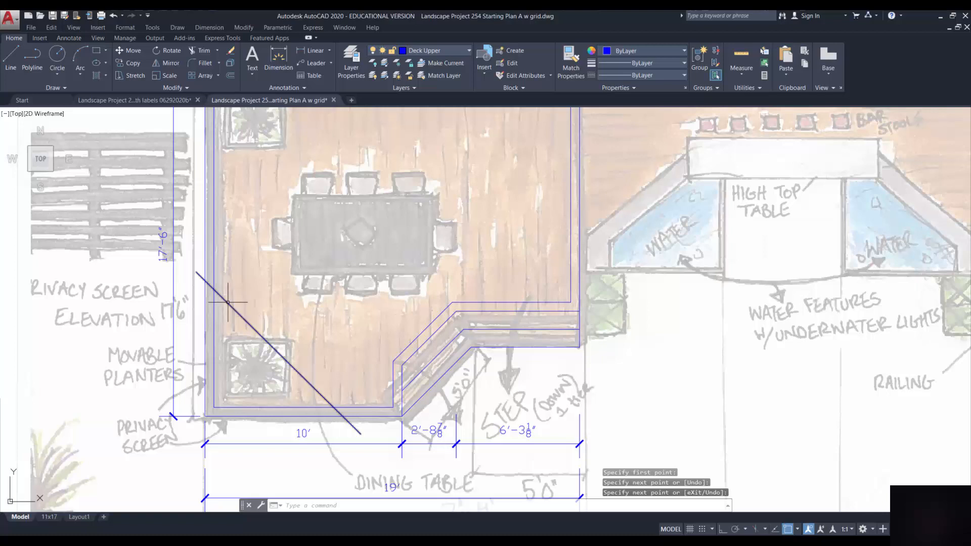
Draw a vertical line from the inner border's southwest corner north to where the west inner border meets the diagonal line.
click(11, 57)
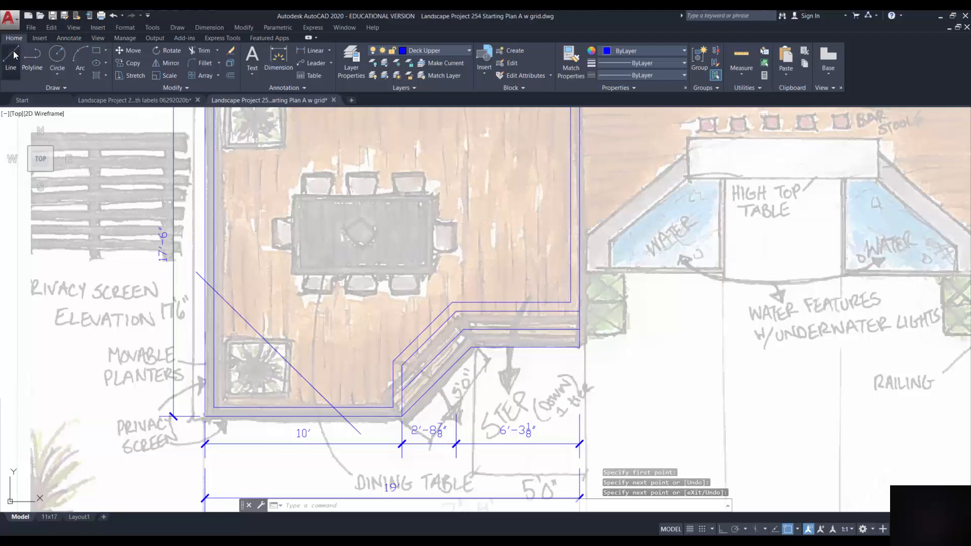
click(214, 407)
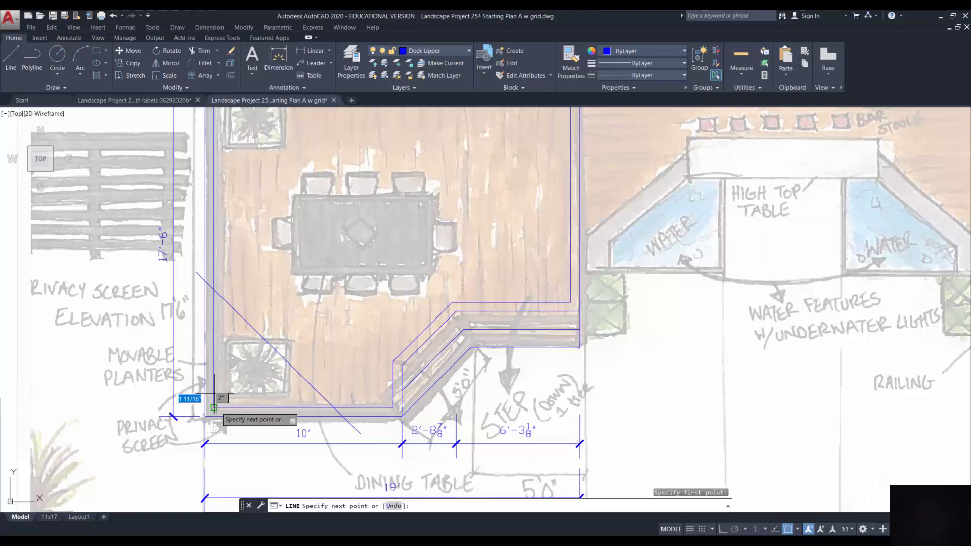
click(214, 290)
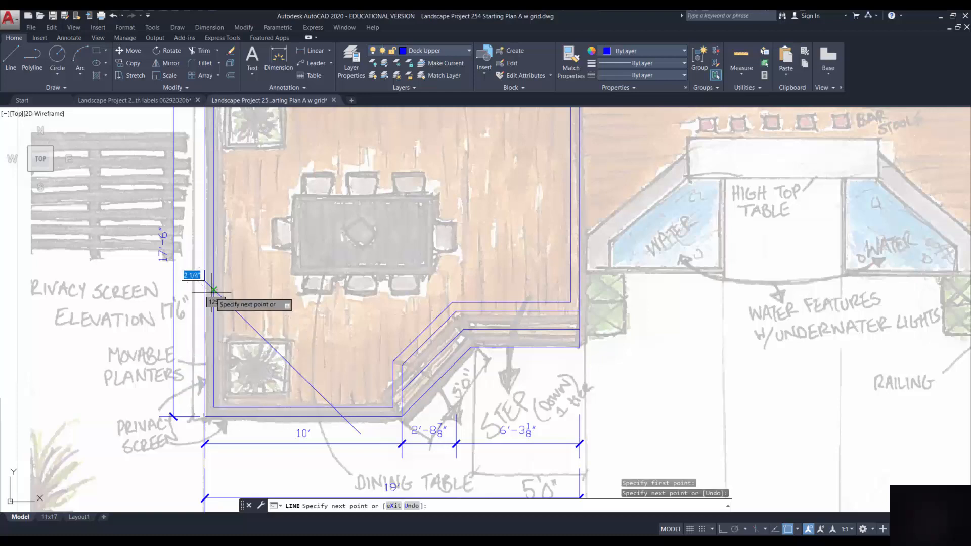
key(Return)
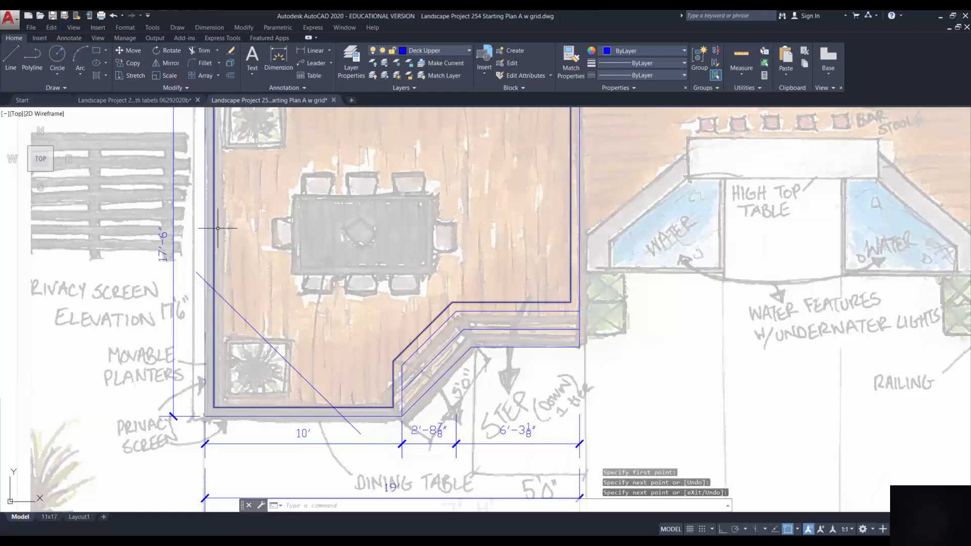
Offset the vertical board line eastward at 5.5-inch spacing, each copy from the previous one, adding twelve lines across the southwest corner.
click(230, 76)
text(5.5)
key(Return)
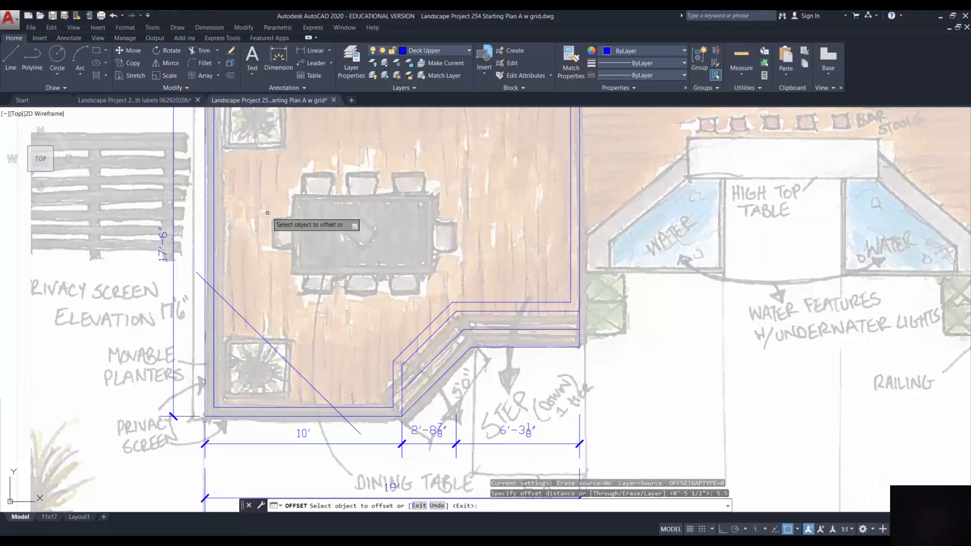
click(215, 335)
click(224, 340)
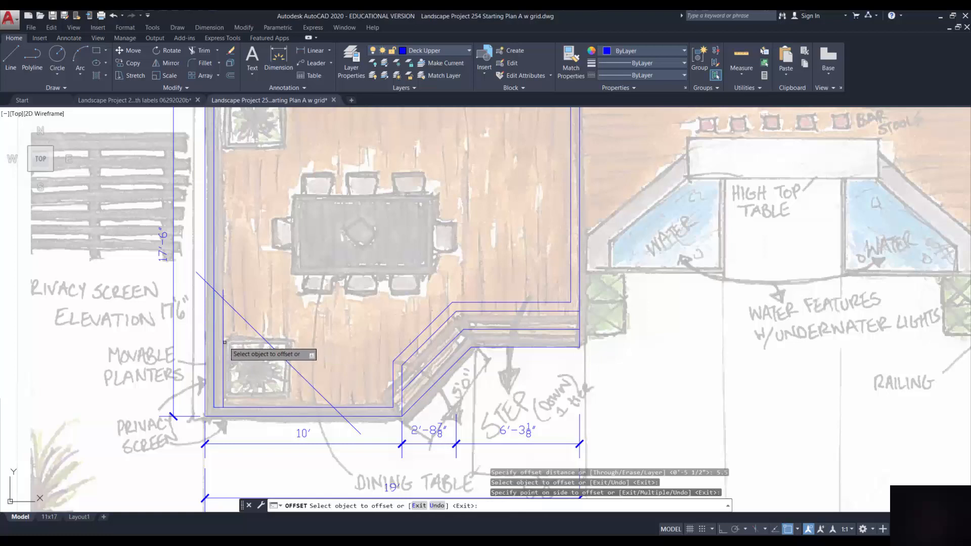
click(224, 342)
click(231, 347)
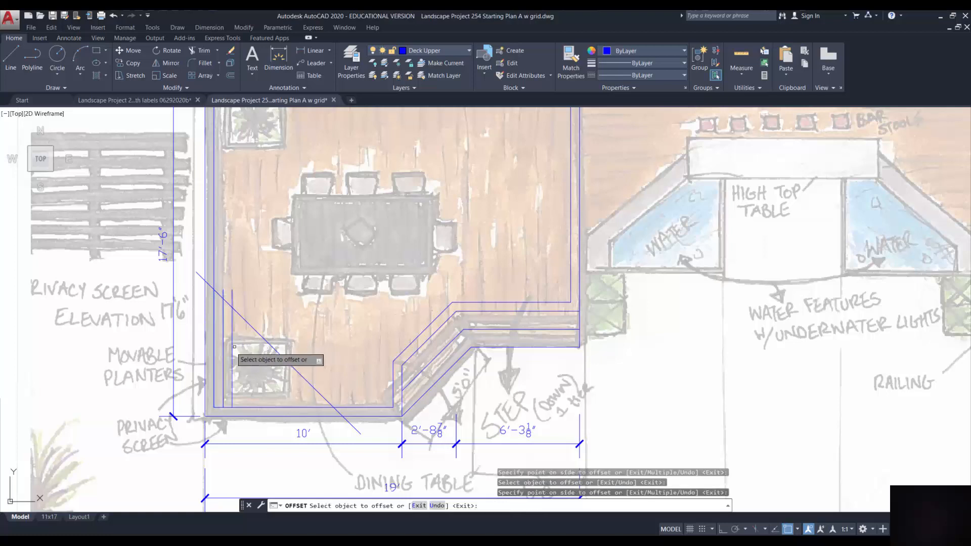
click(232, 351)
click(241, 356)
click(241, 359)
click(250, 362)
click(250, 366)
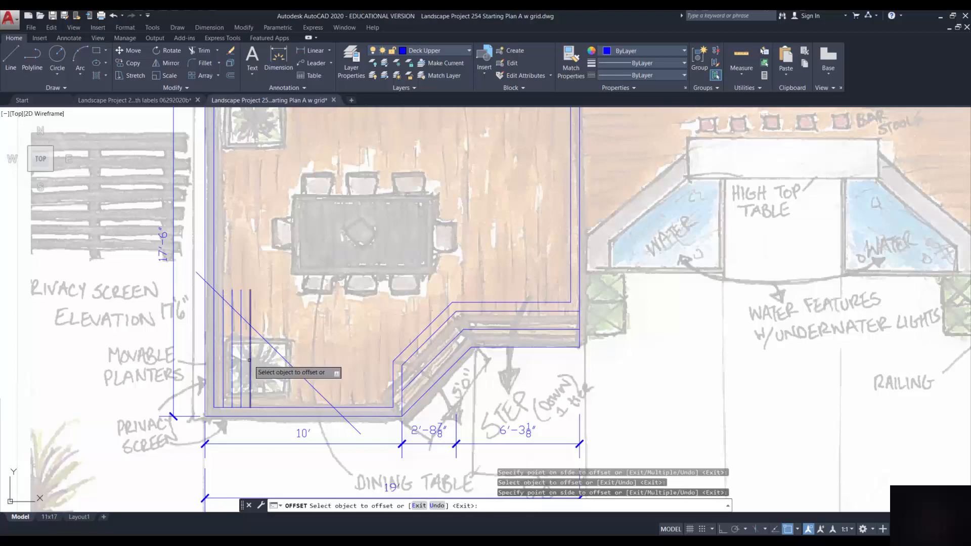
click(264, 372)
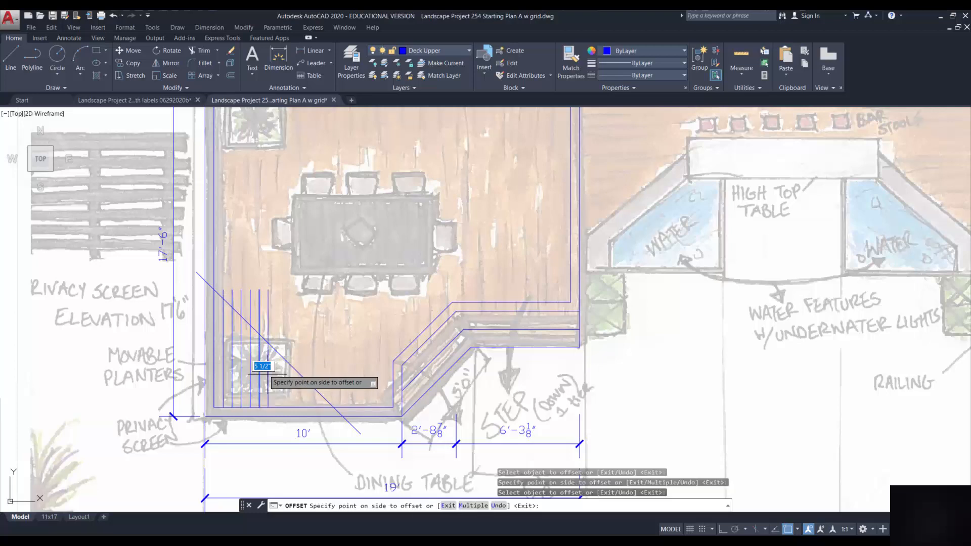
click(268, 373)
click(273, 375)
click(277, 378)
click(281, 380)
click(286, 382)
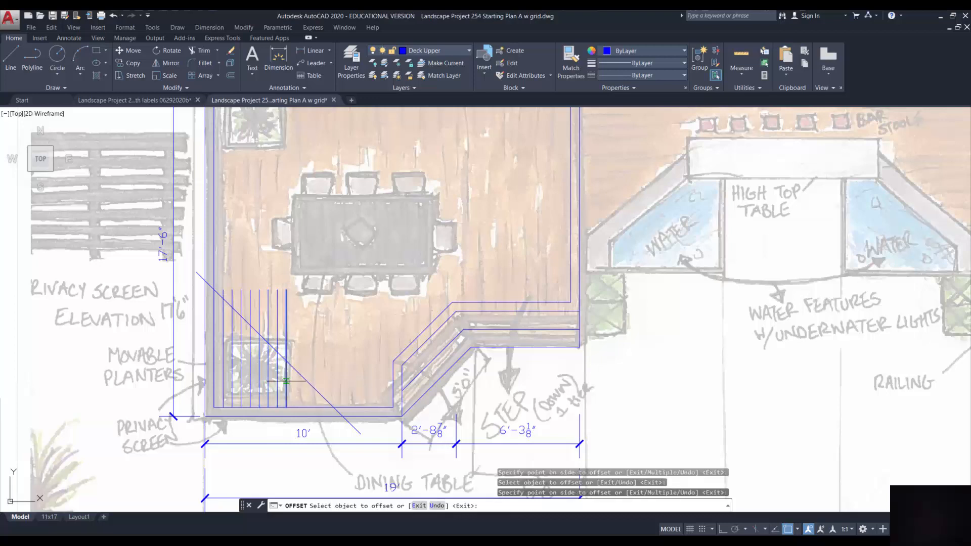
click(291, 384)
click(295, 385)
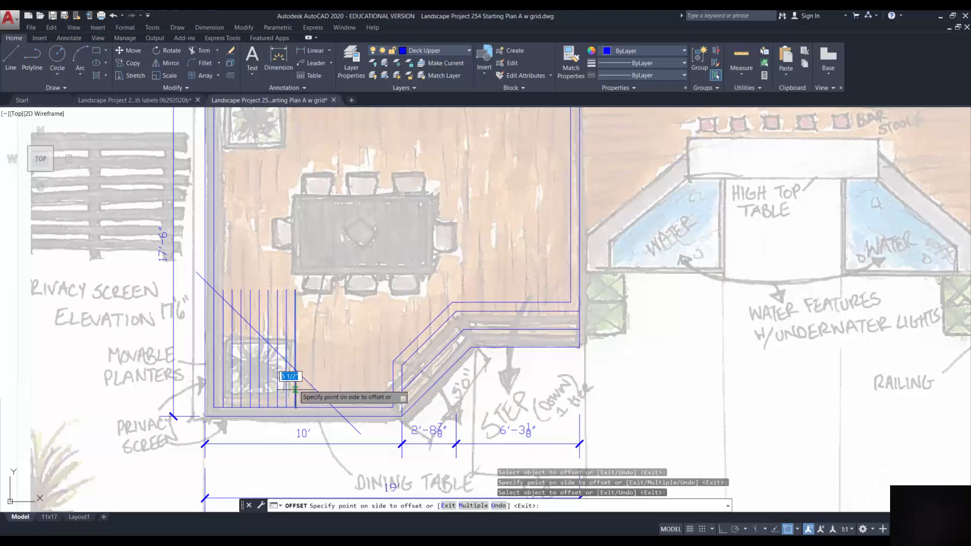
click(299, 386)
click(304, 386)
click(305, 388)
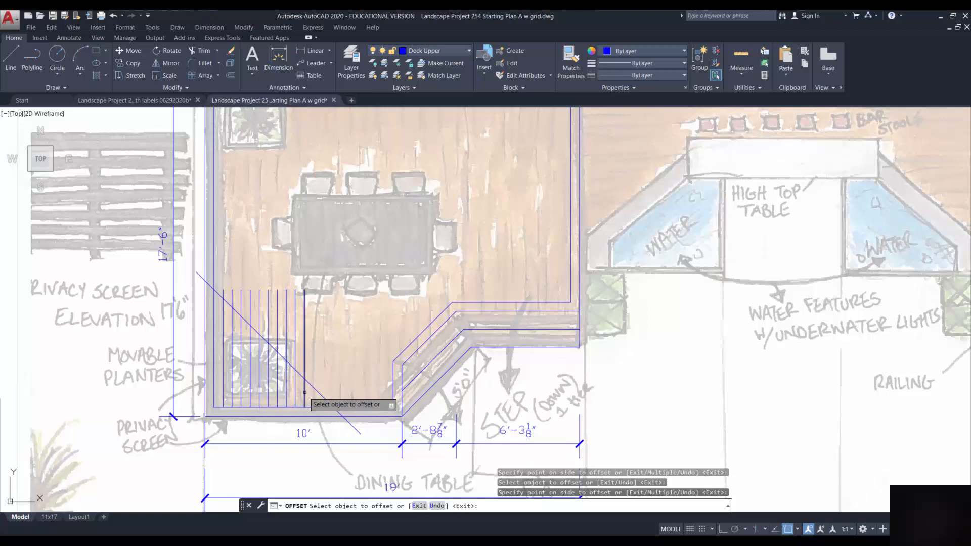
click(306, 393)
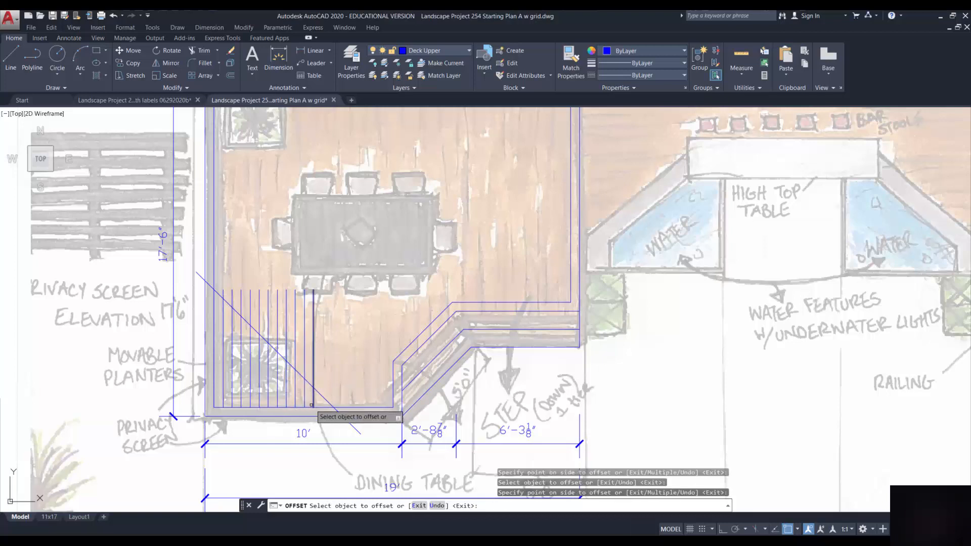
click(314, 404)
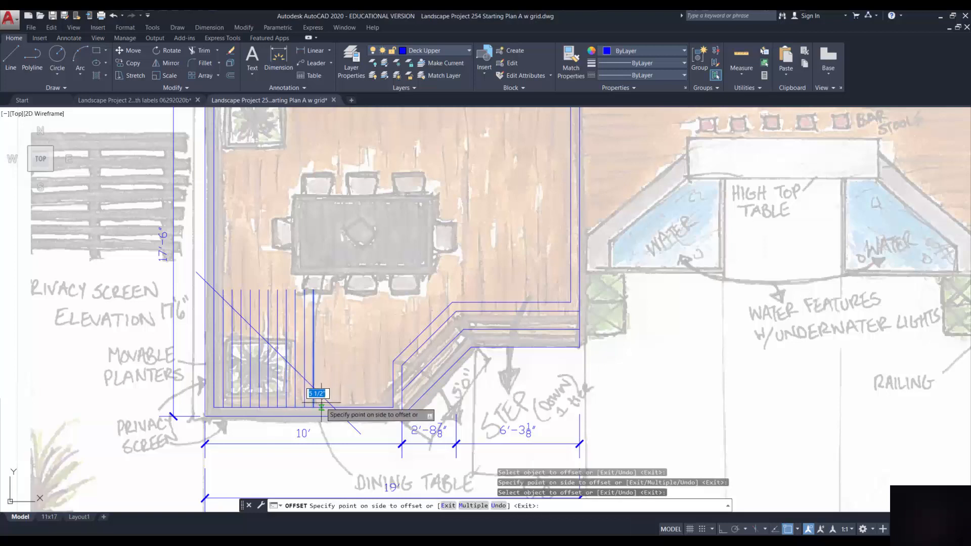
click(331, 355)
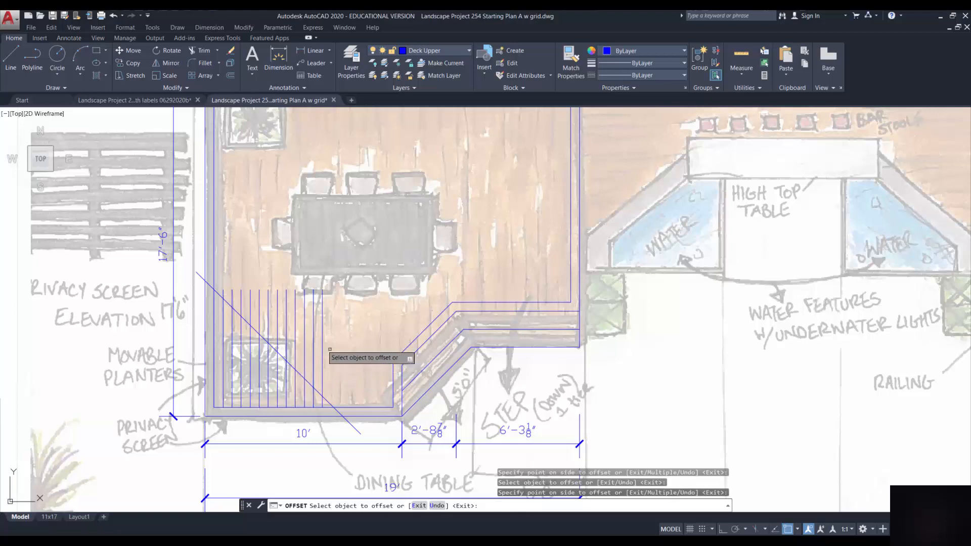
Trim the vertical board lines back to the diagonal line by removing their upper portions, and erase the diagonal.
click(204, 50)
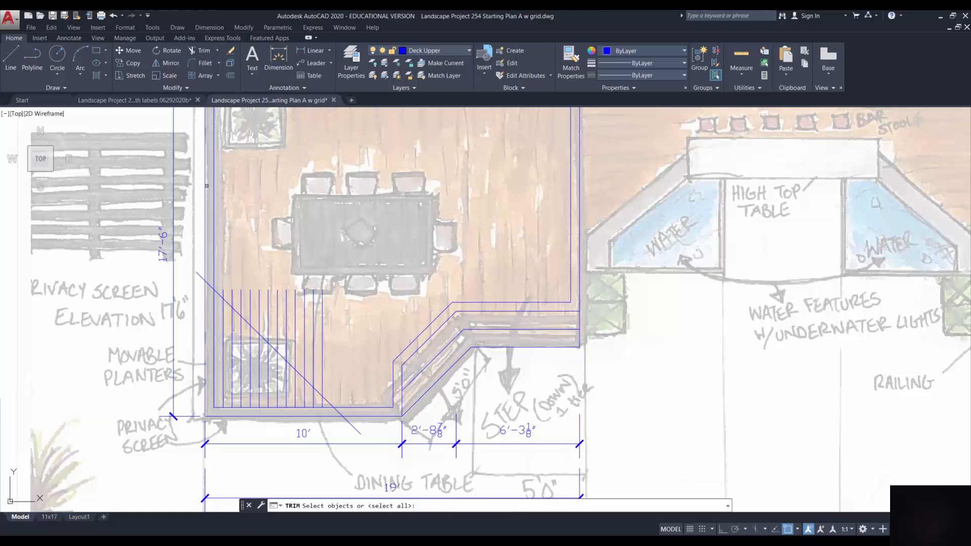
click(218, 293)
key(Return)
click(335, 305)
click(239, 270)
click(239, 291)
key(Escape)
click(210, 285)
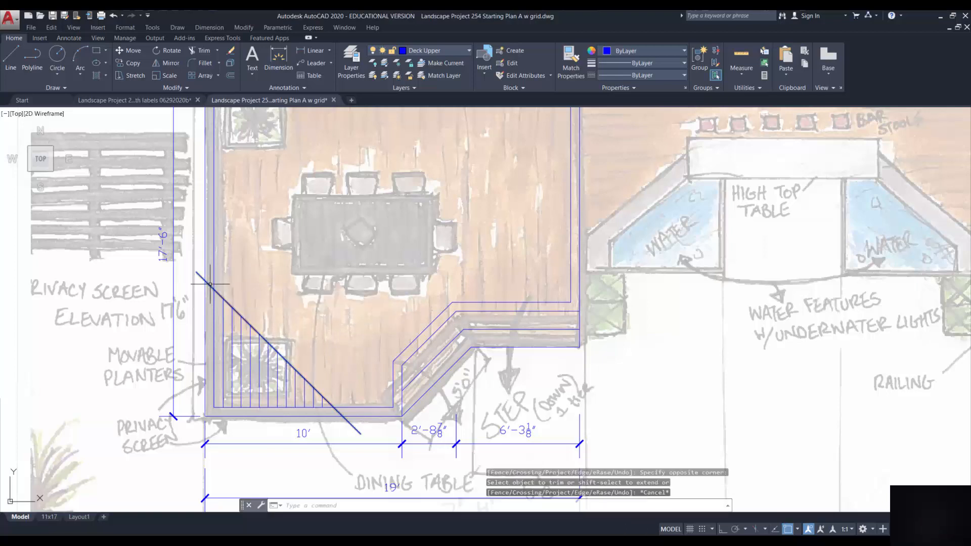
key(Delete)
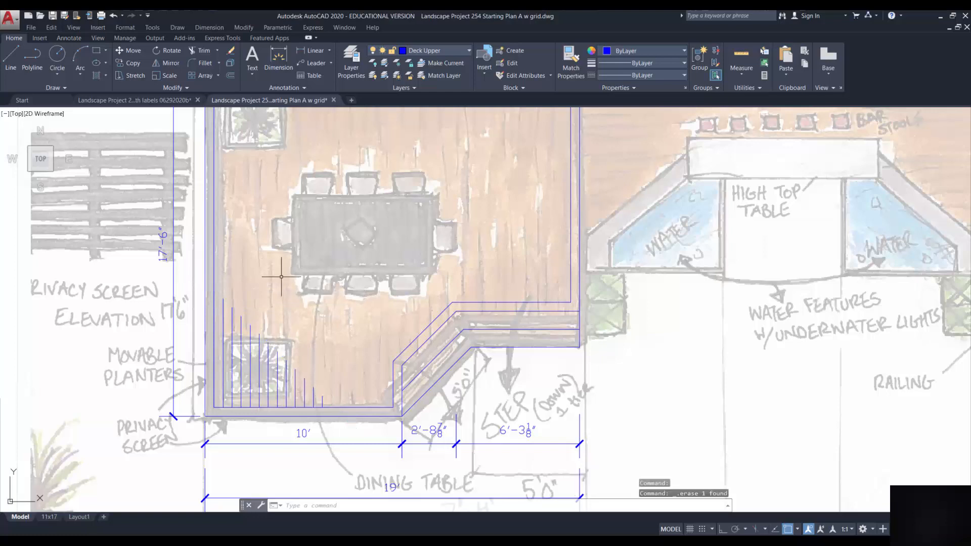
Turn off the Insert Graphic layer to view the deck linework without the hand-drawn sketch.
scroll(284, 272, down, 4)
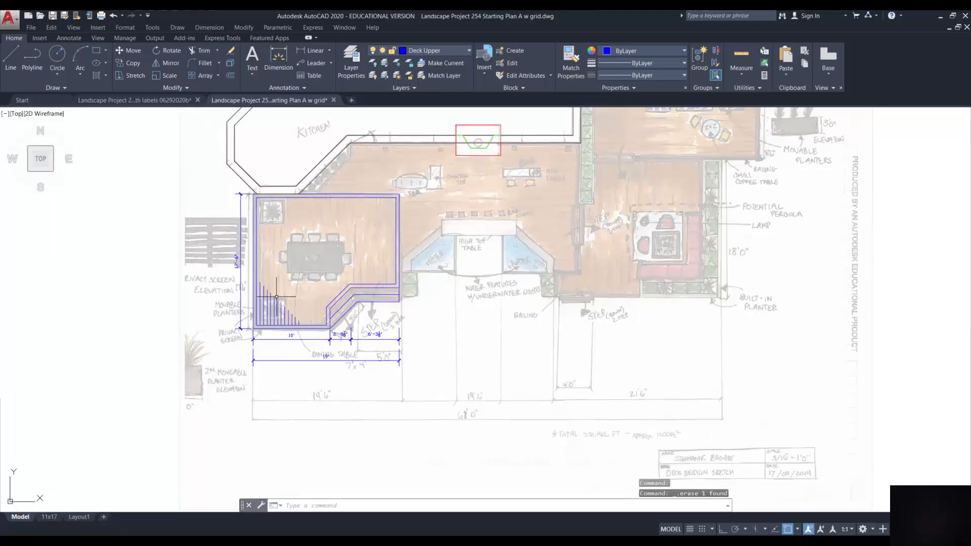
click(441, 50)
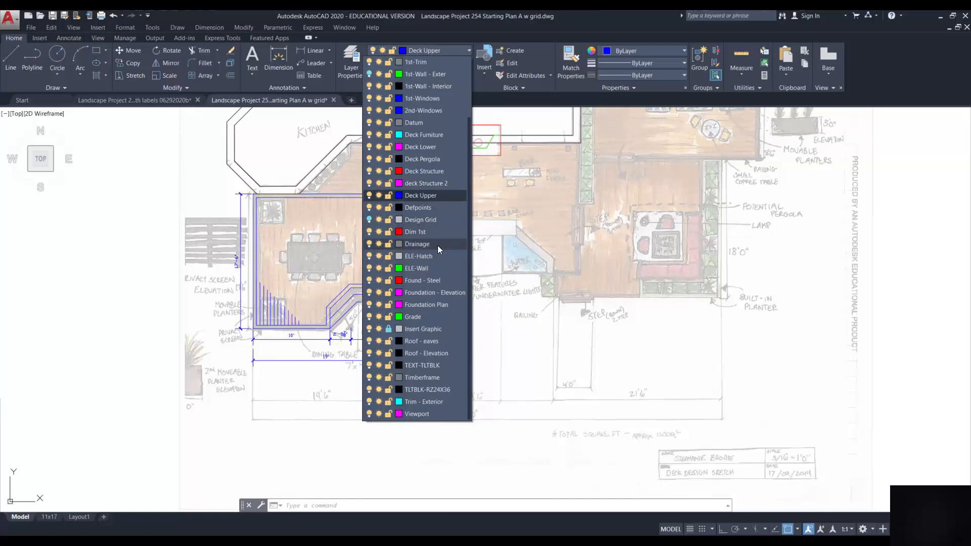
click(370, 330)
click(531, 323)
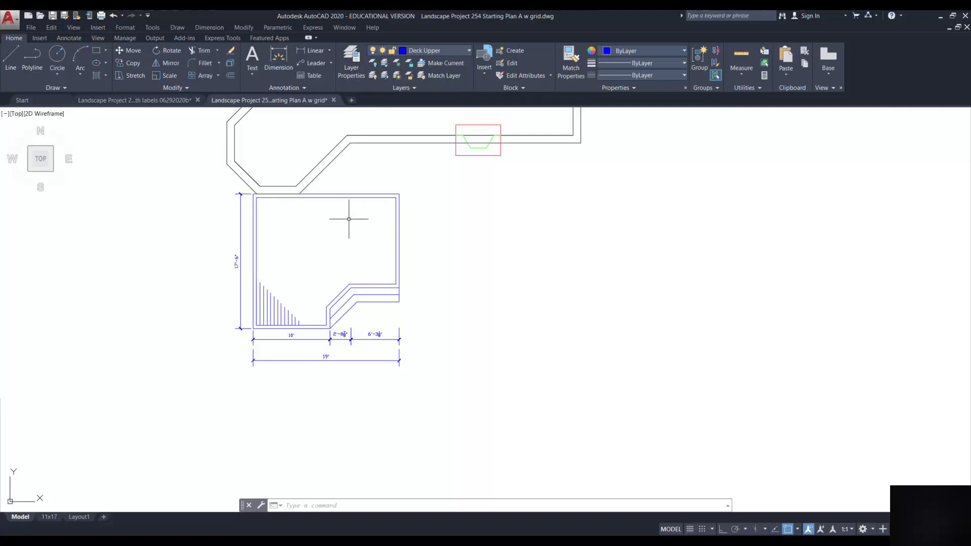
Turn the Insert Graphic layer back on to display the sketch beneath the upper deck and the area east of it.
click(453, 51)
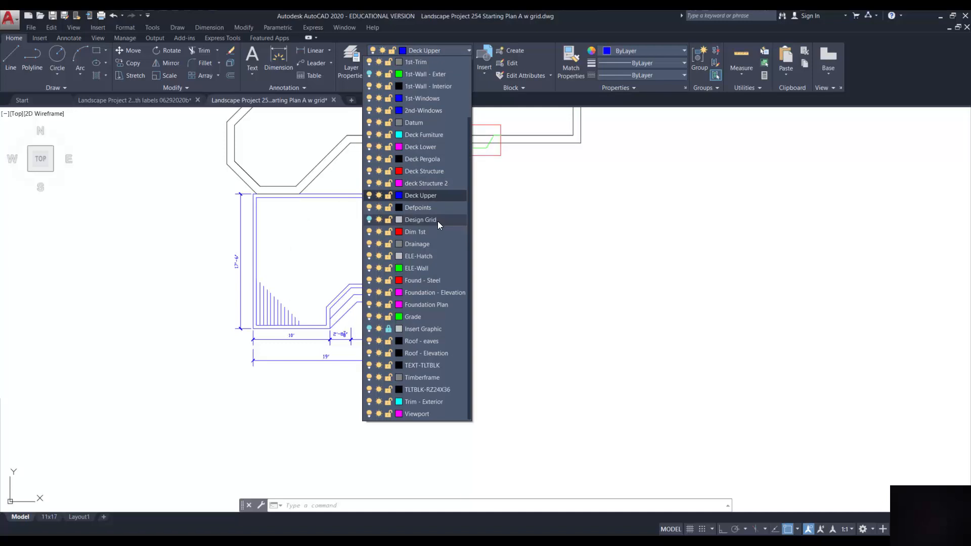
click(369, 329)
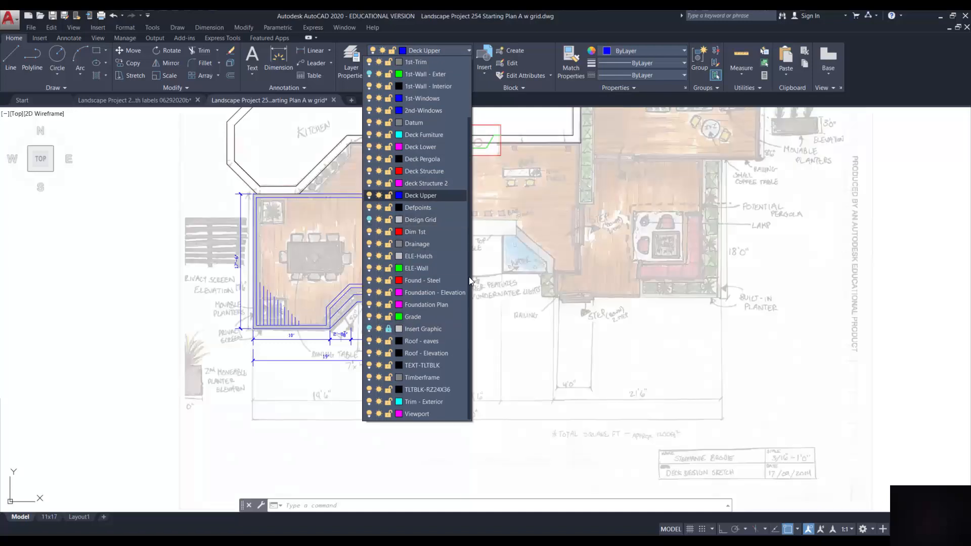
click(526, 208)
scroll(424, 166, up, 4)
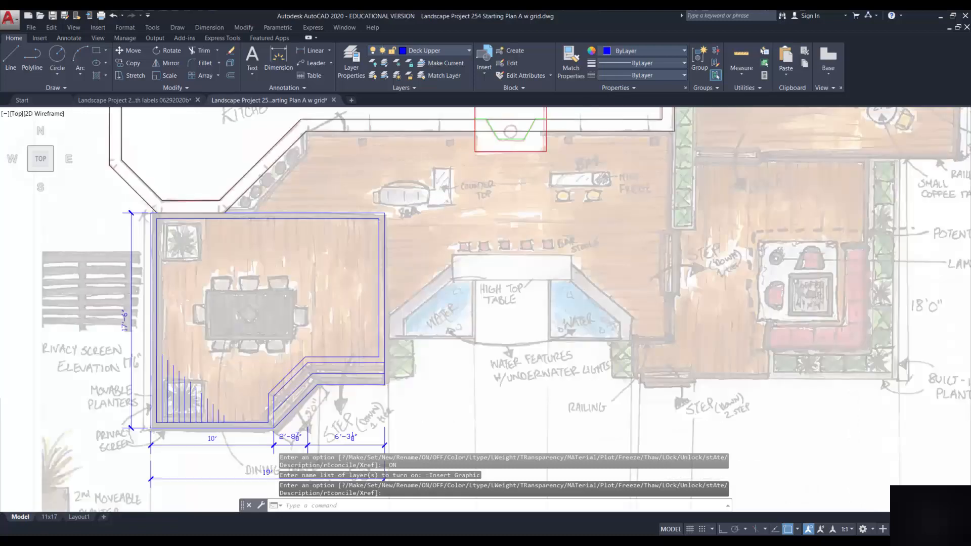
scroll(428, 167, down, 2)
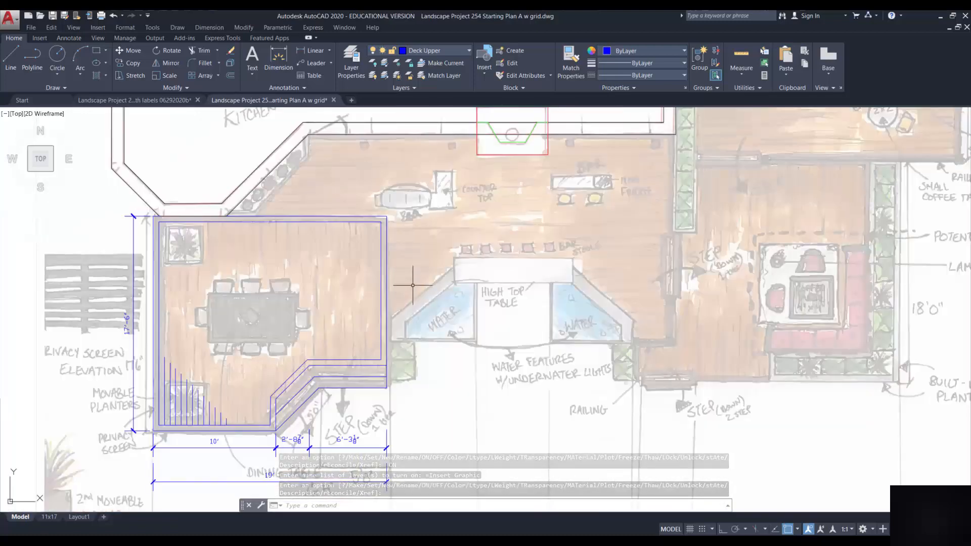